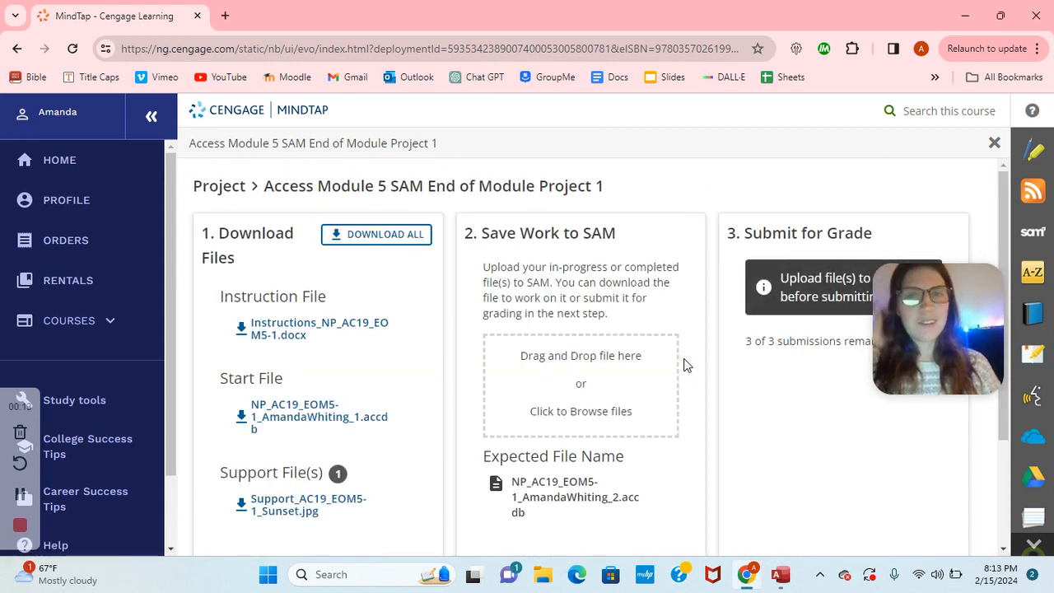
# Step: Download all MindTap project files and open the downloaded start database in Access
pyautogui.click(385, 234)
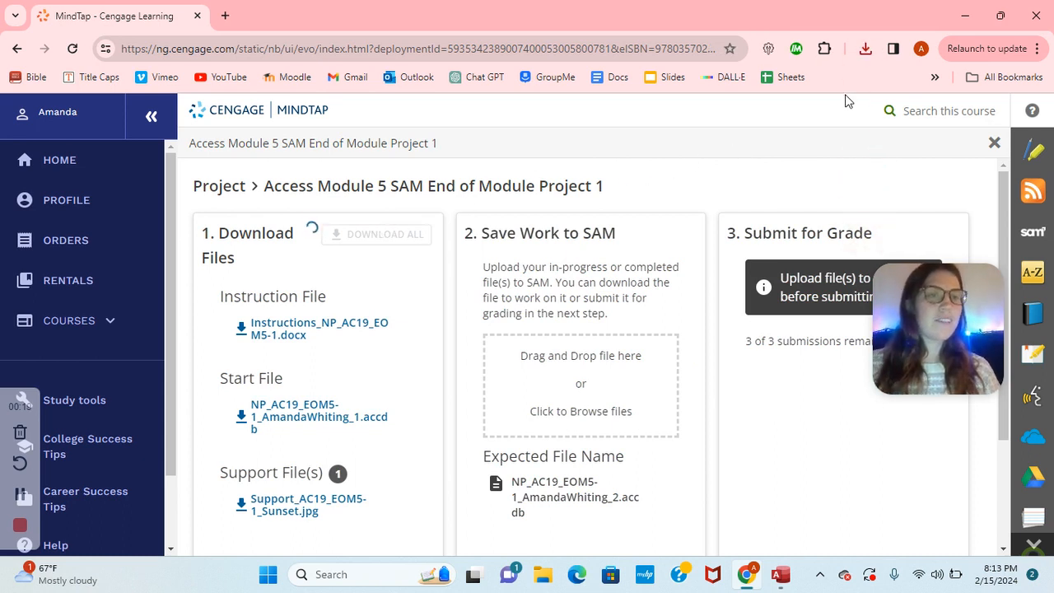
pyautogui.click(865, 49)
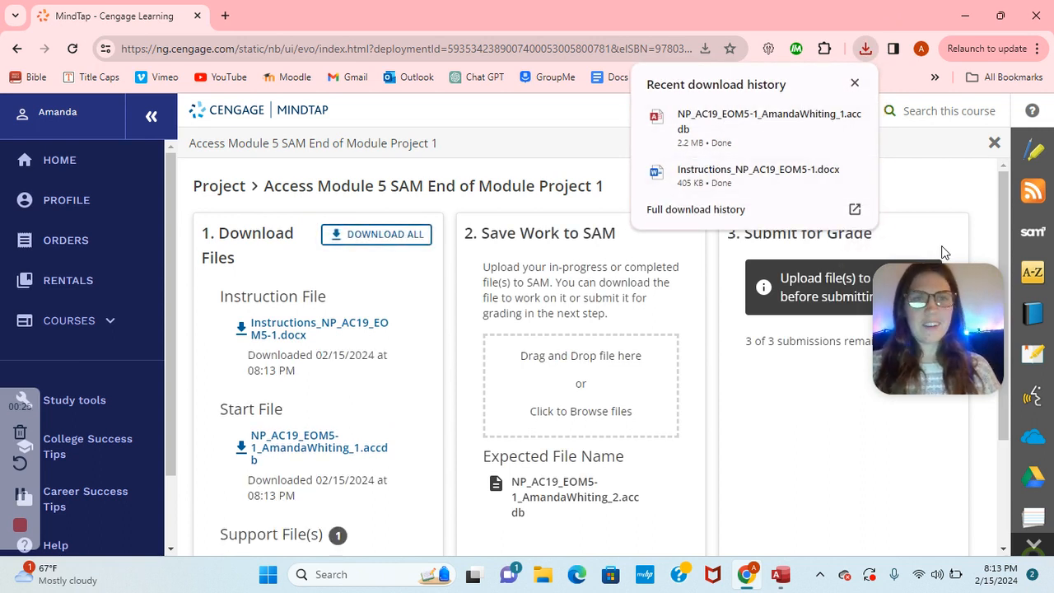
pyautogui.moveTo(746, 142)
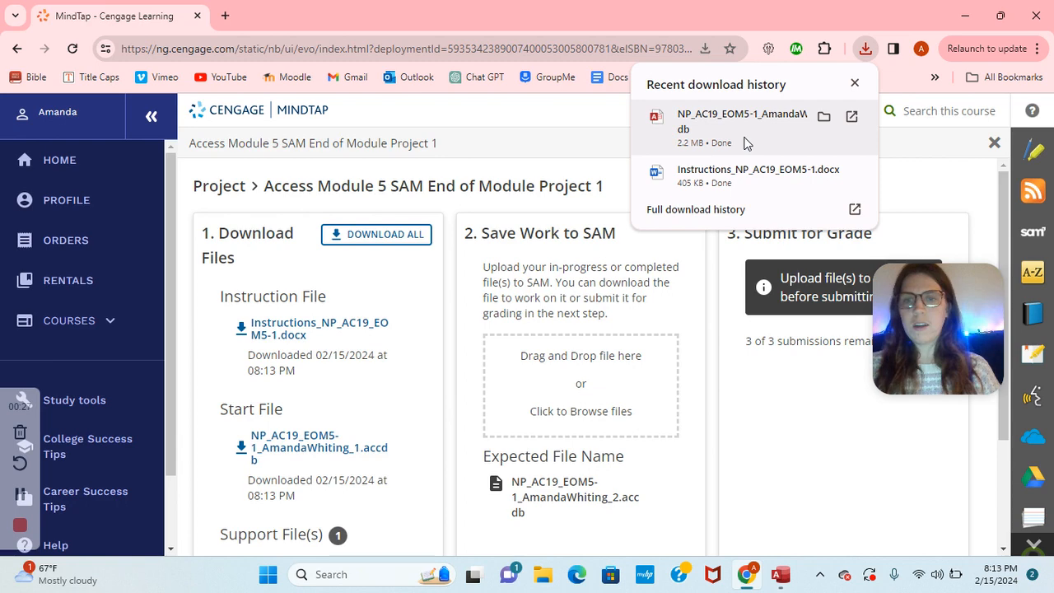
pyautogui.click(746, 141)
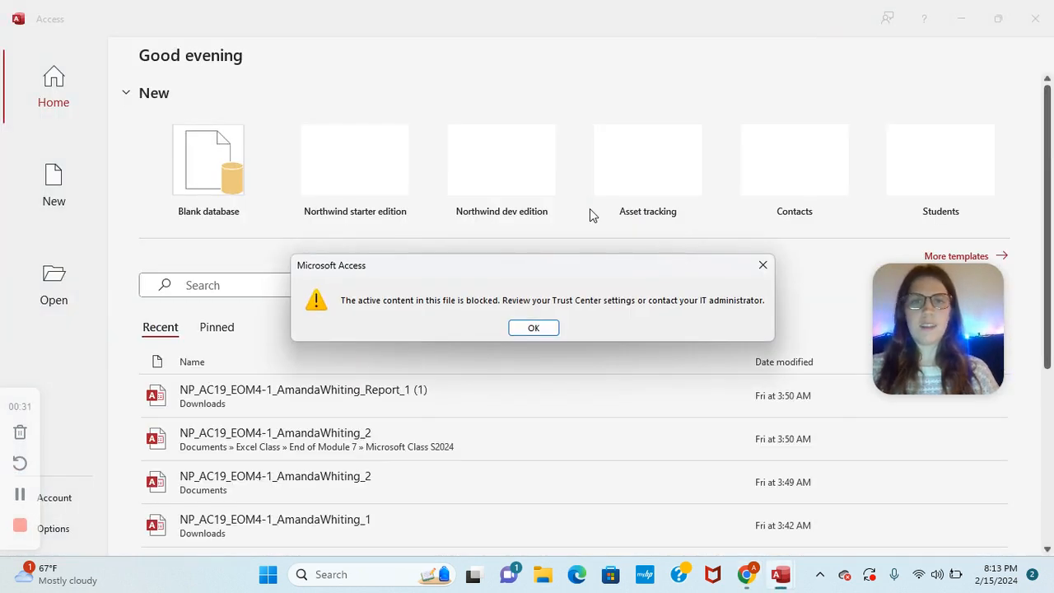
# Step: Dismiss the security warnings and begin saving the database as a new copy
pyautogui.click(539, 329)
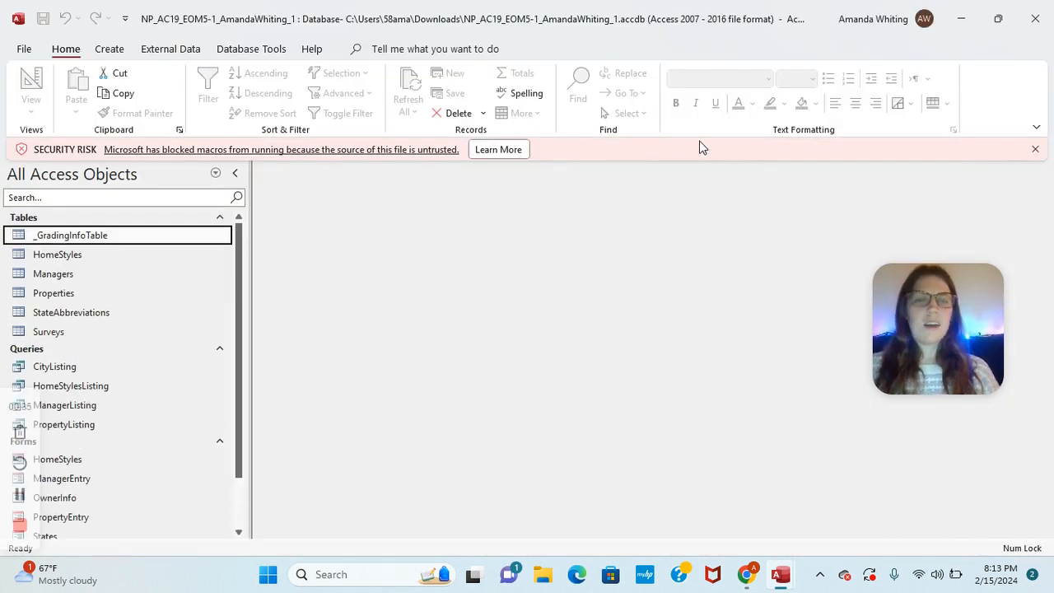
pyautogui.click(1036, 150)
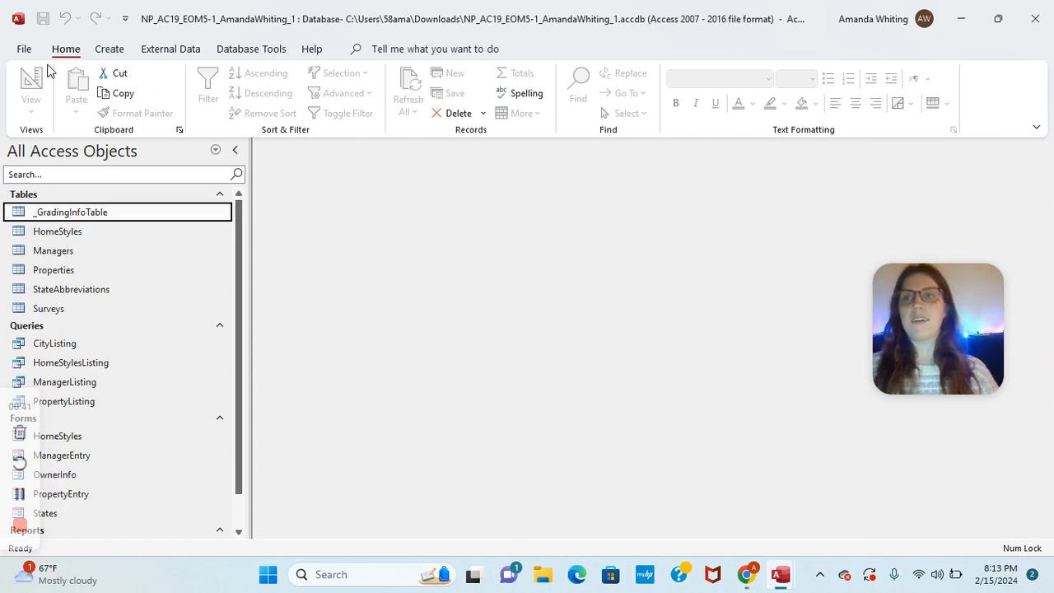
pyautogui.click(24, 49)
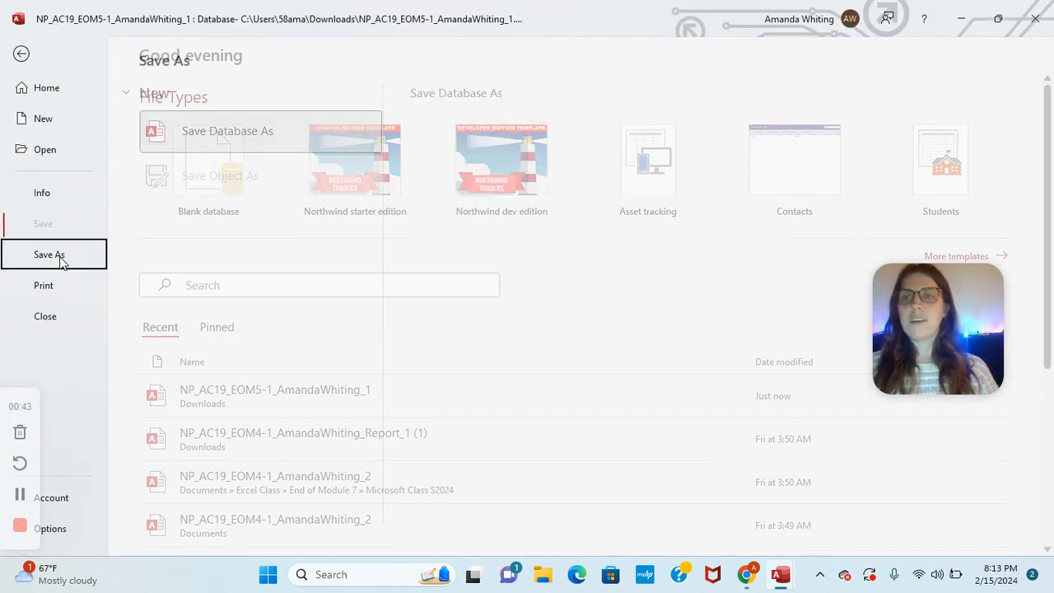
pyautogui.click(61, 257)
pyautogui.click(464, 356)
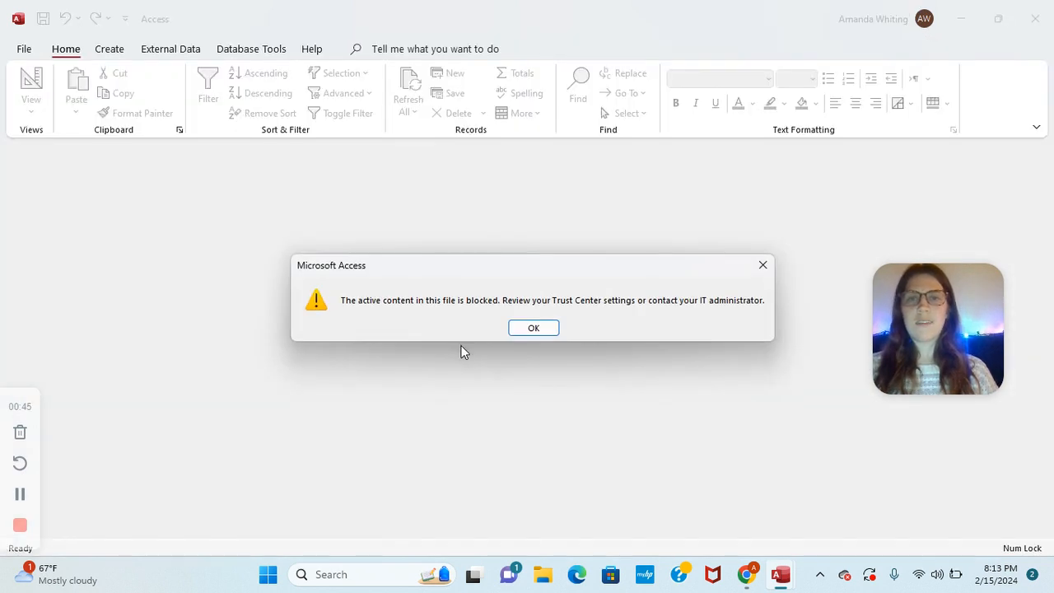
# Step: Save the copy with its _1 suffix changed to _2 and enable content
pyautogui.click(535, 329)
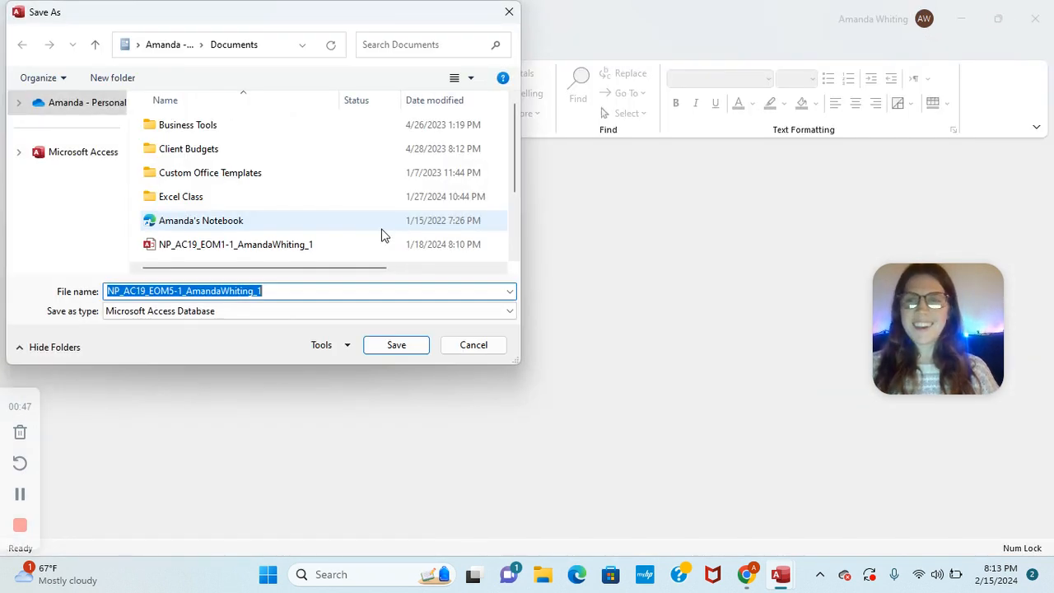
pyautogui.click(268, 292)
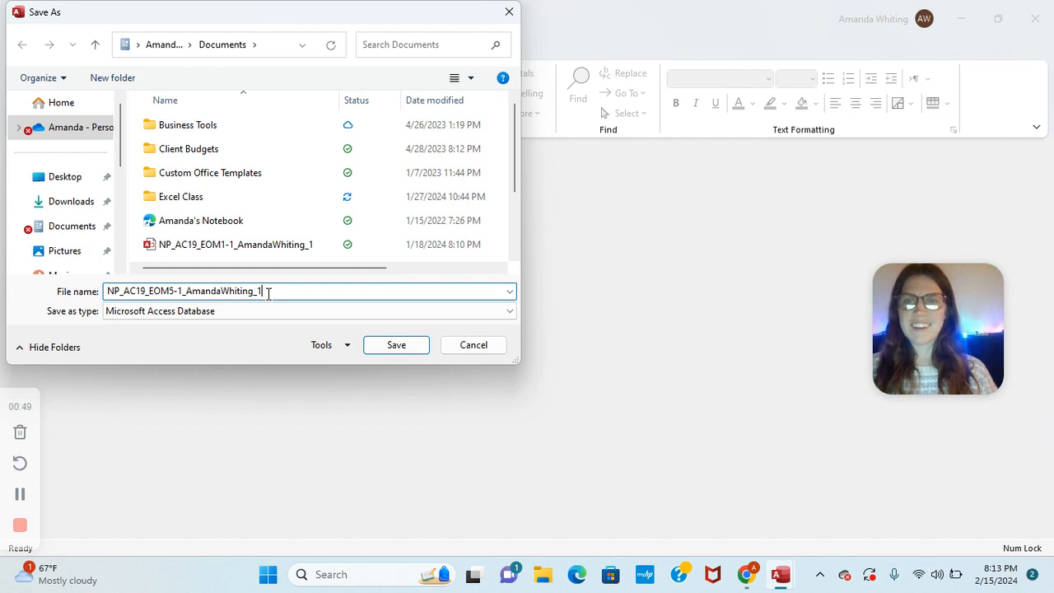
pyautogui.press('BackSpace')
pyautogui.write('2')
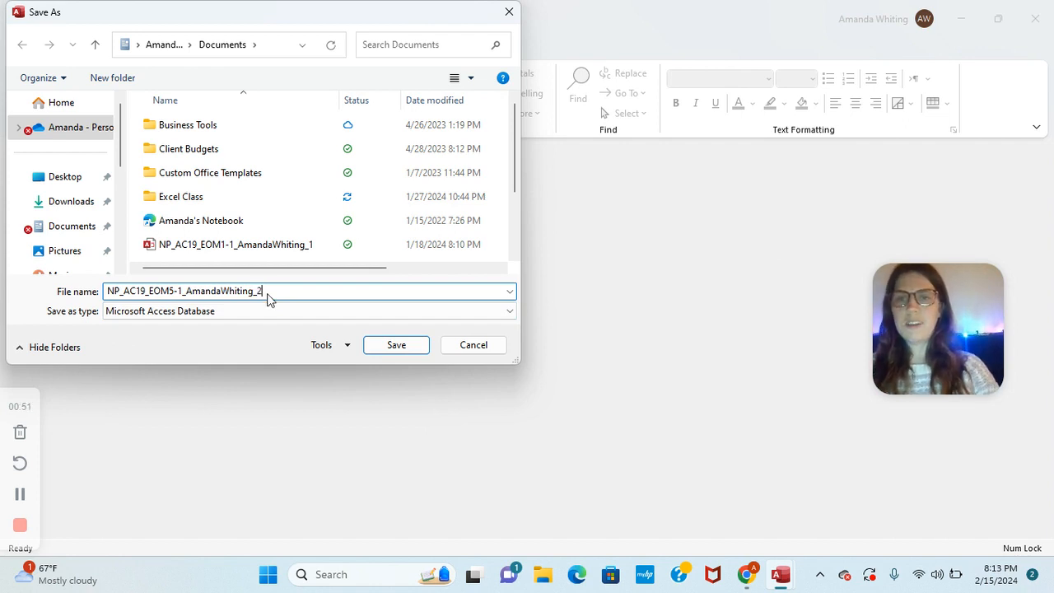
pyautogui.click(409, 346)
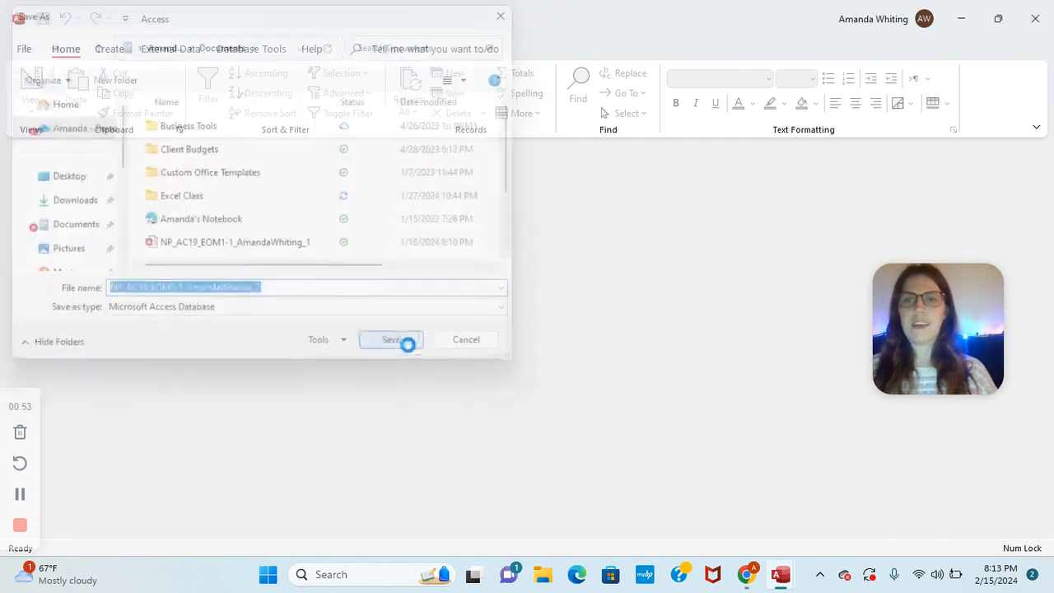
pyautogui.click(531, 328)
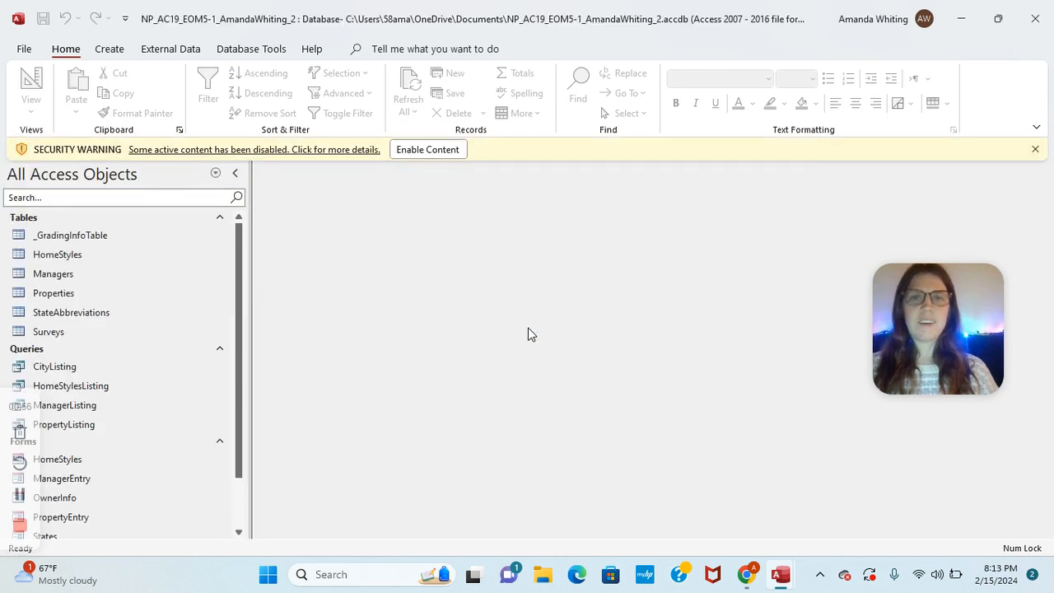
pyautogui.click(451, 150)
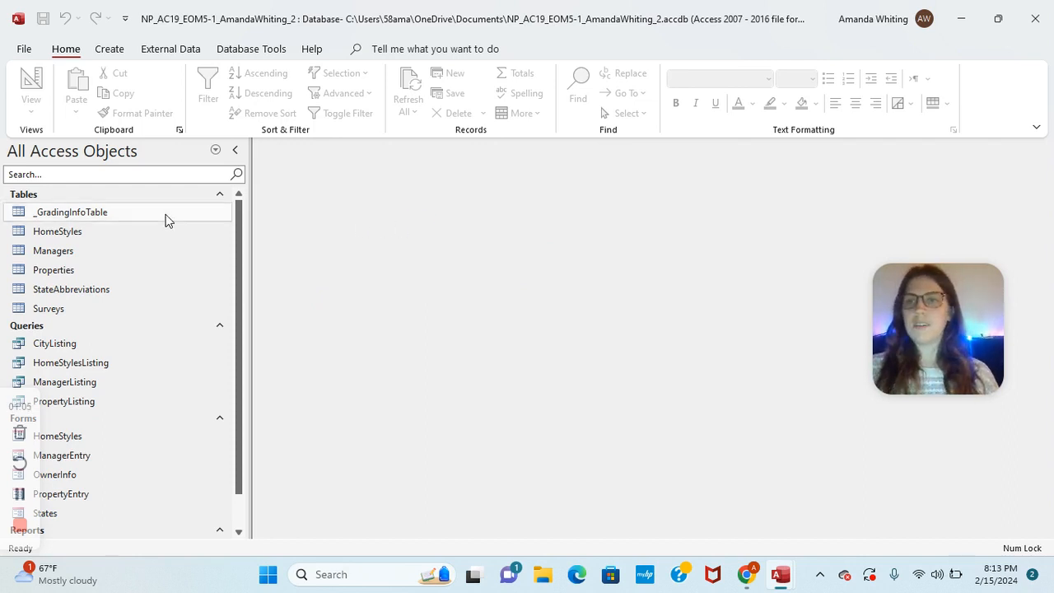
# Step: Open the Managers table in Design view and add a ManagerEmail Hyperlink field
pyautogui.rightClick(65, 257)
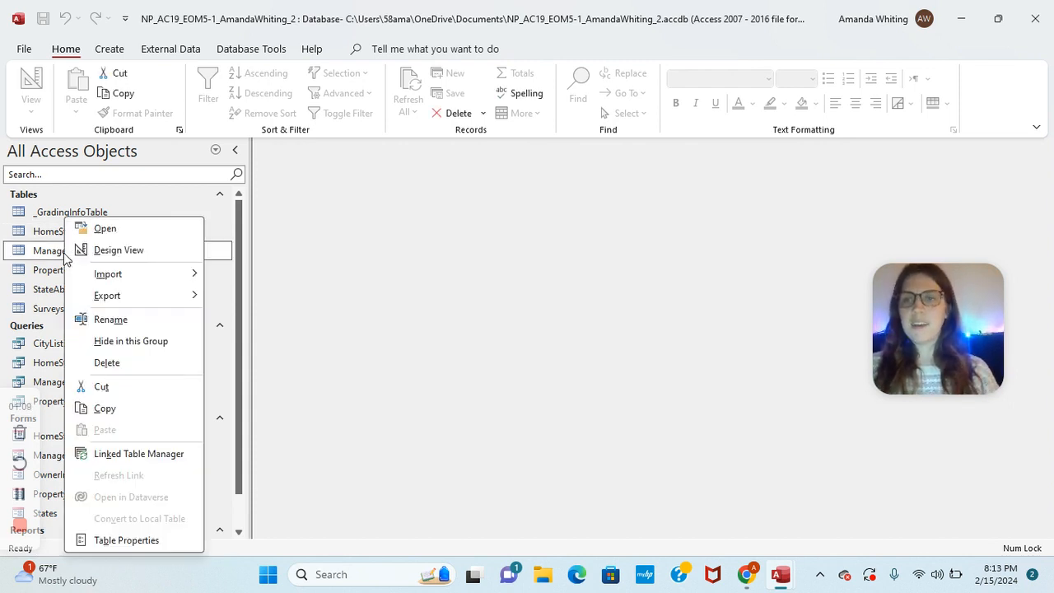
pyautogui.click(114, 251)
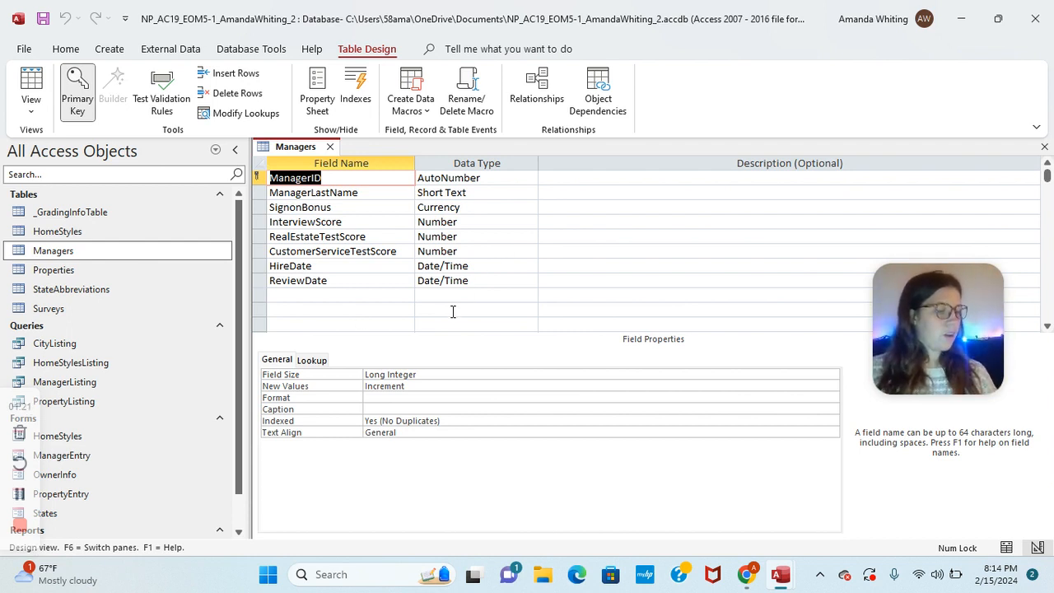
pyautogui.click(327, 294)
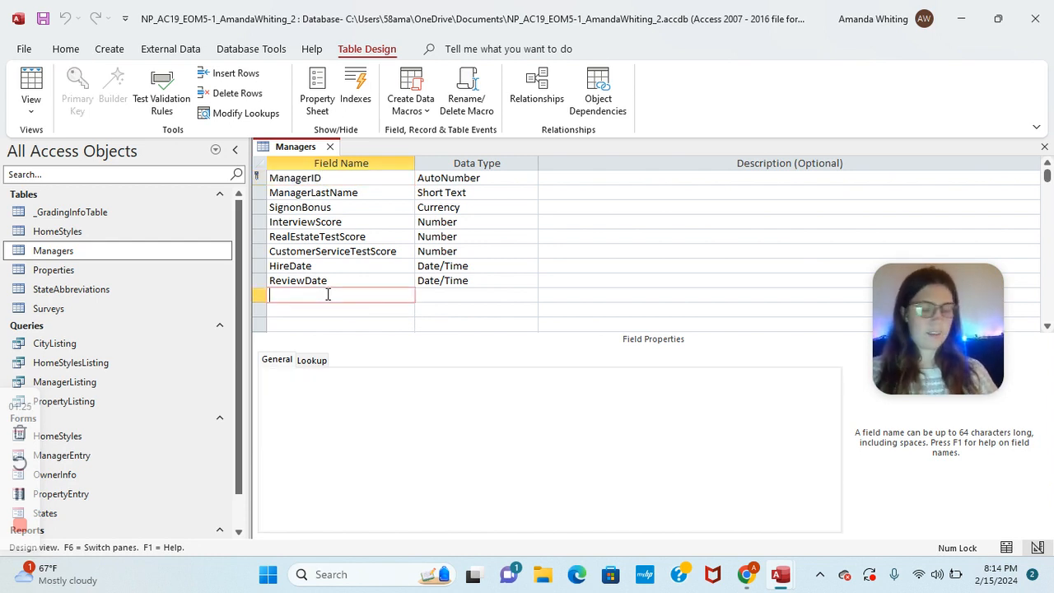
pyautogui.write('Ma')
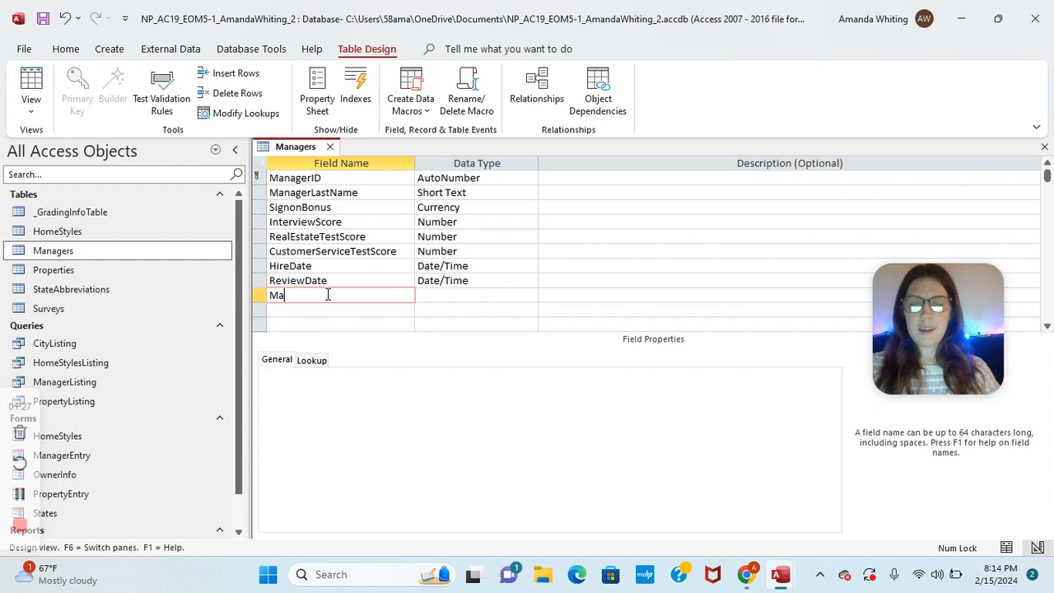
pyautogui.write('nagerEmail')
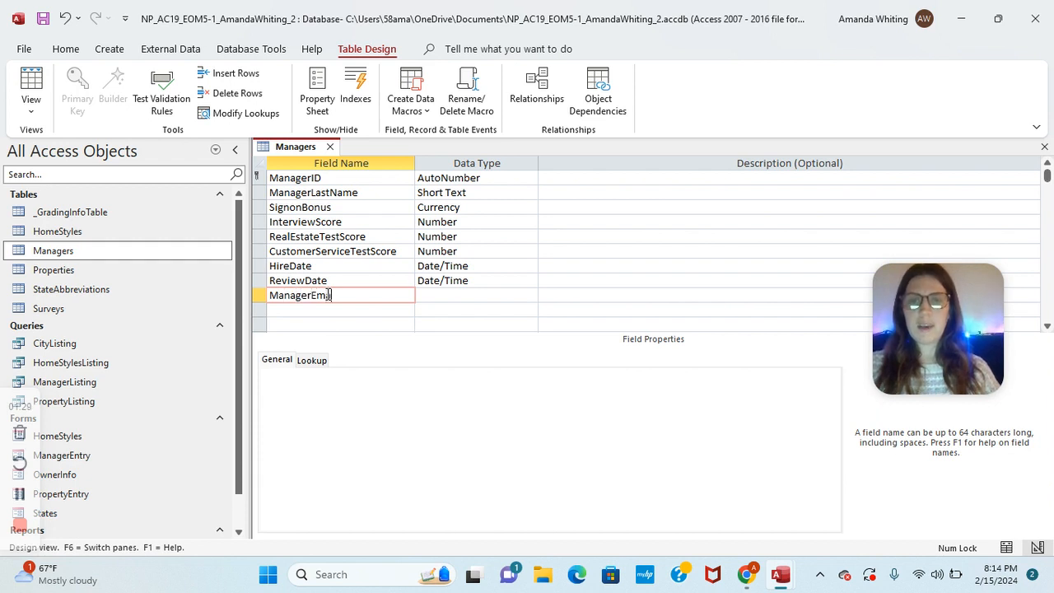
pyautogui.click(455, 295)
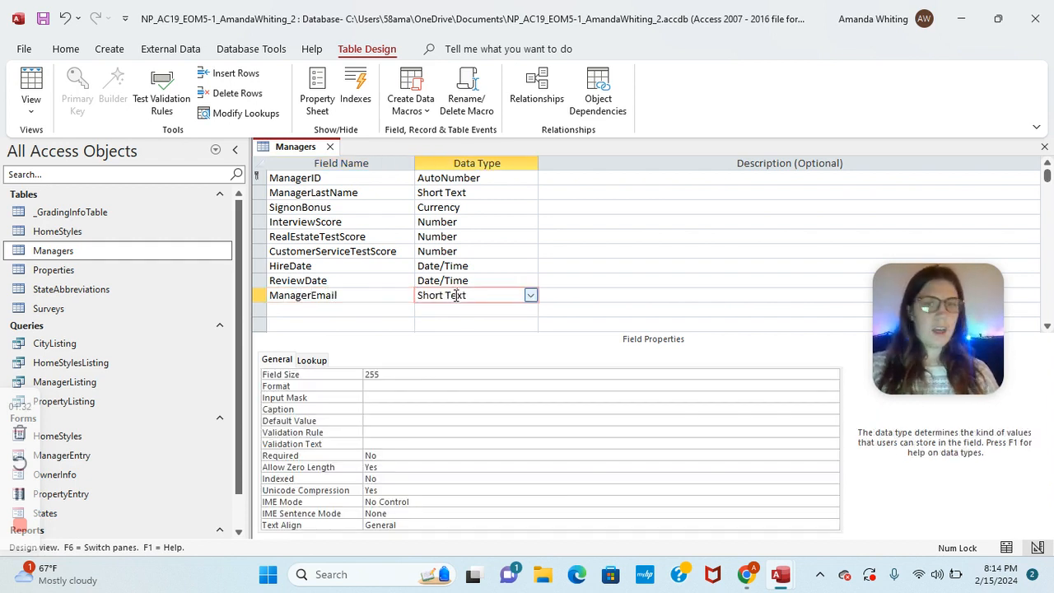
pyautogui.click(531, 295)
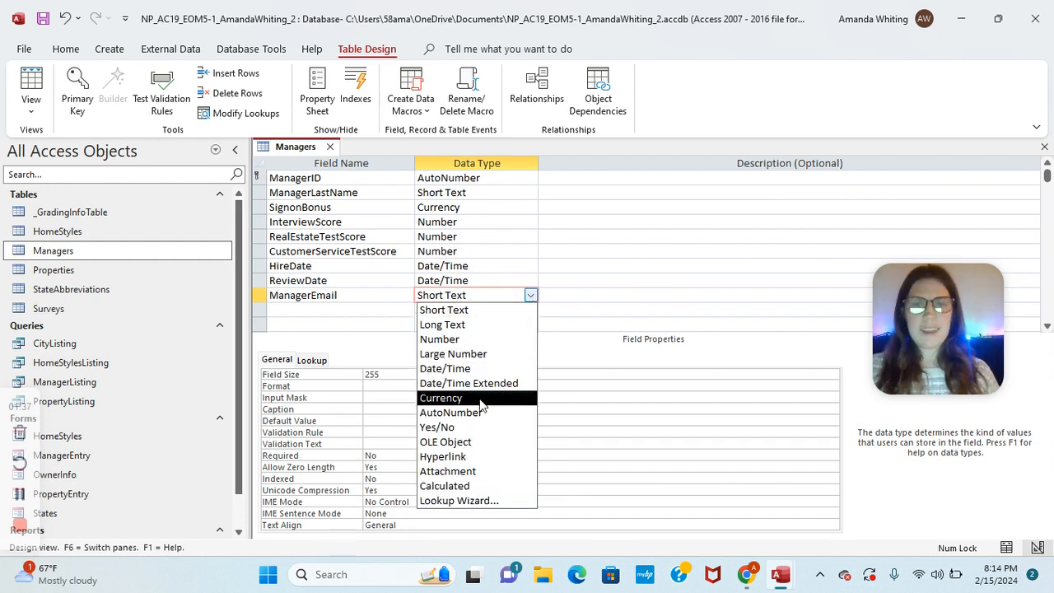
pyautogui.click(471, 456)
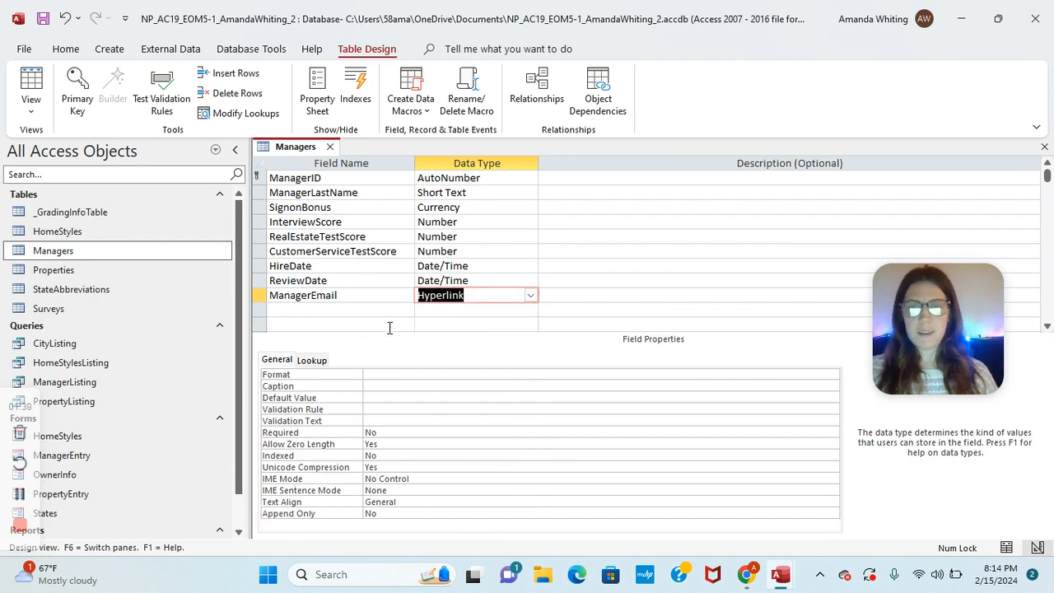
# Step: Add a Background Long Text field and a Resume Attachment field
pyautogui.click(370, 309)
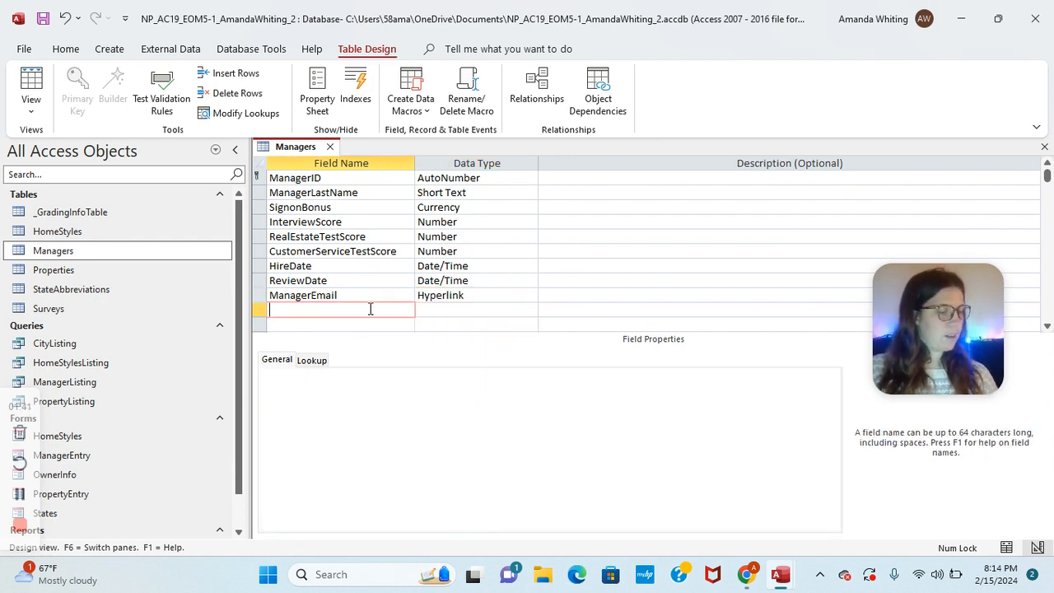
pyautogui.write('Backgr')
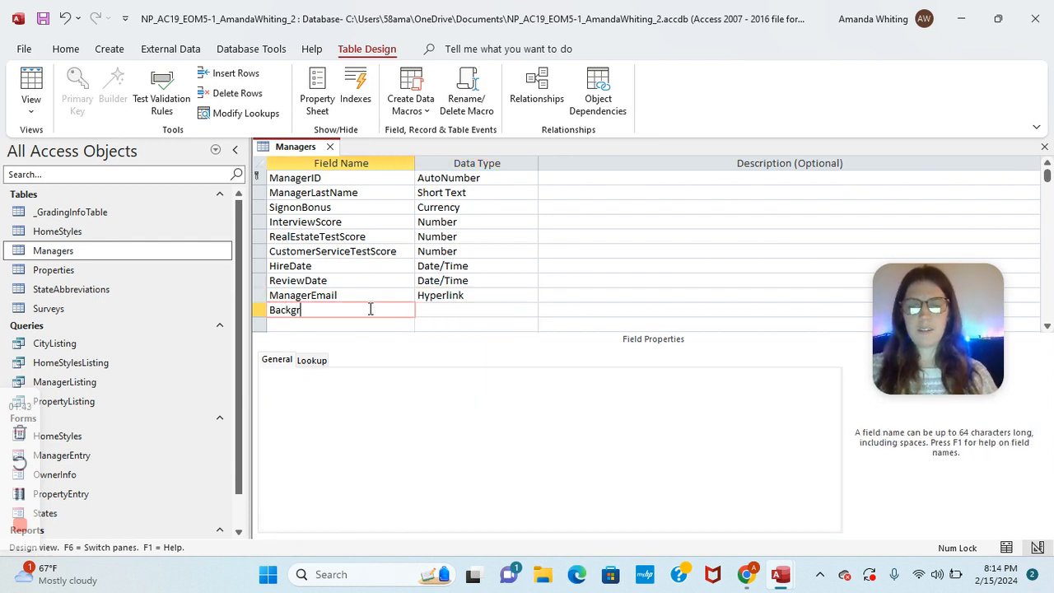
pyautogui.write('ound')
pyautogui.click(436, 313)
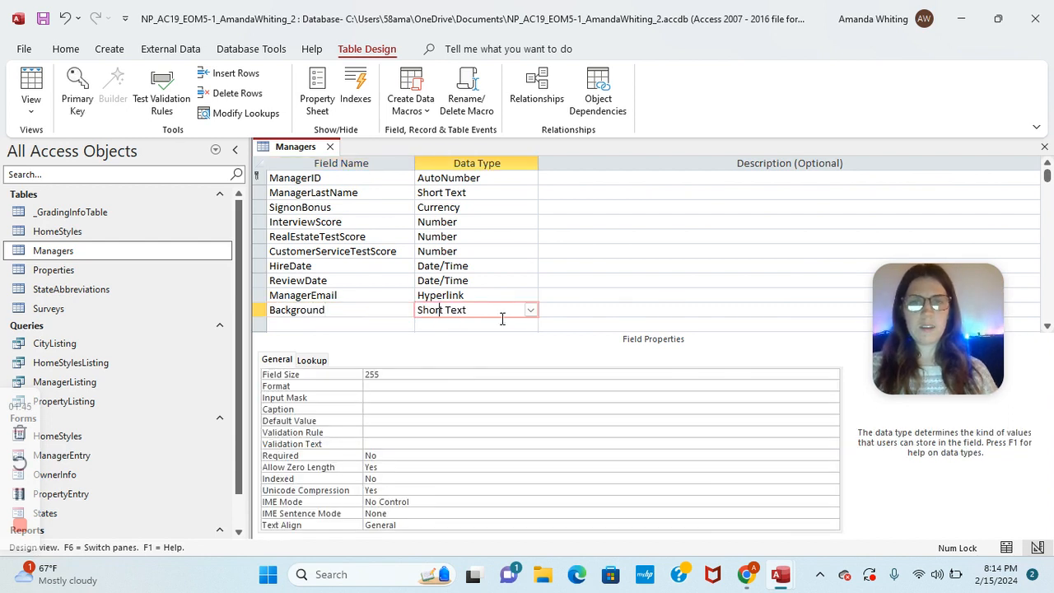
pyautogui.click(529, 310)
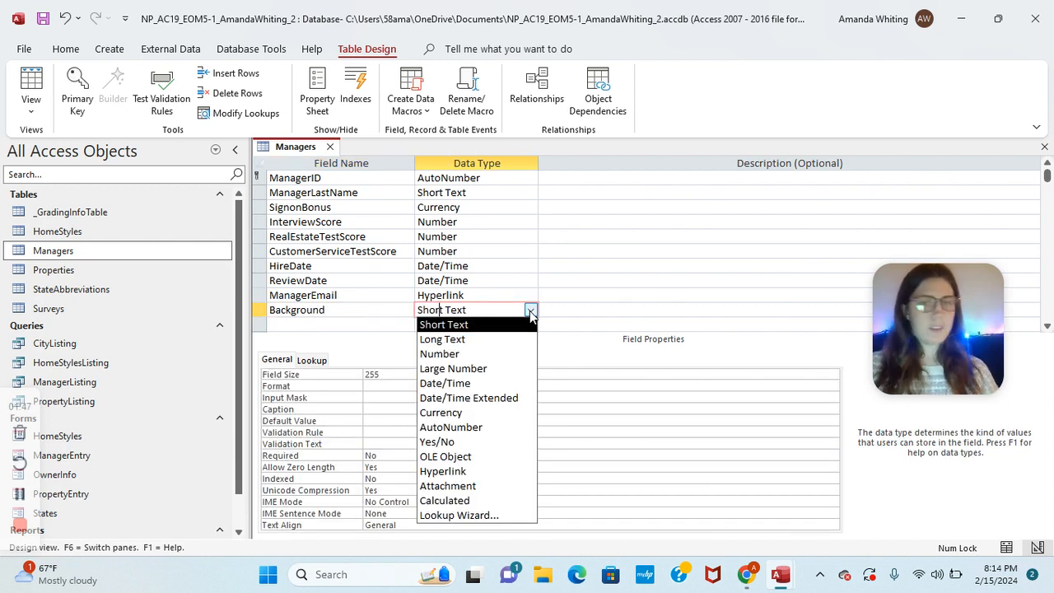
pyautogui.click(470, 340)
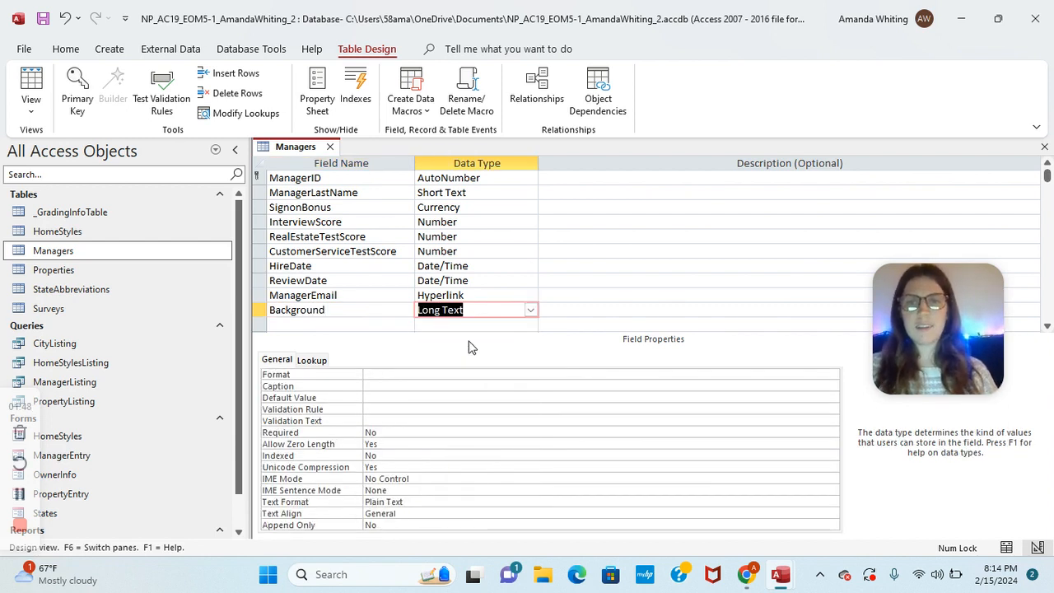
pyautogui.click(357, 326)
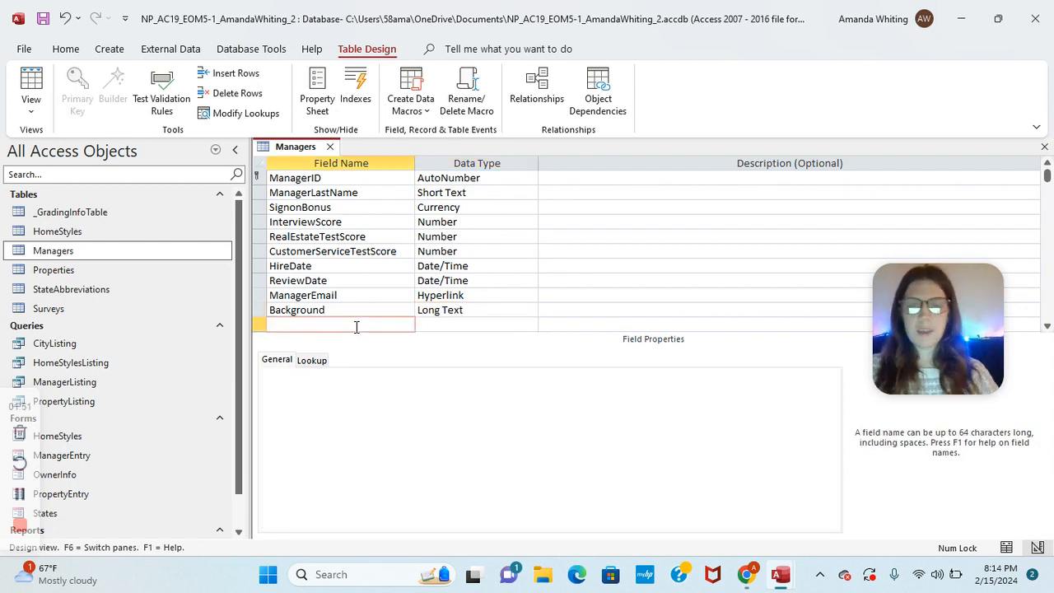
pyautogui.write('Resume')
pyautogui.click(457, 326)
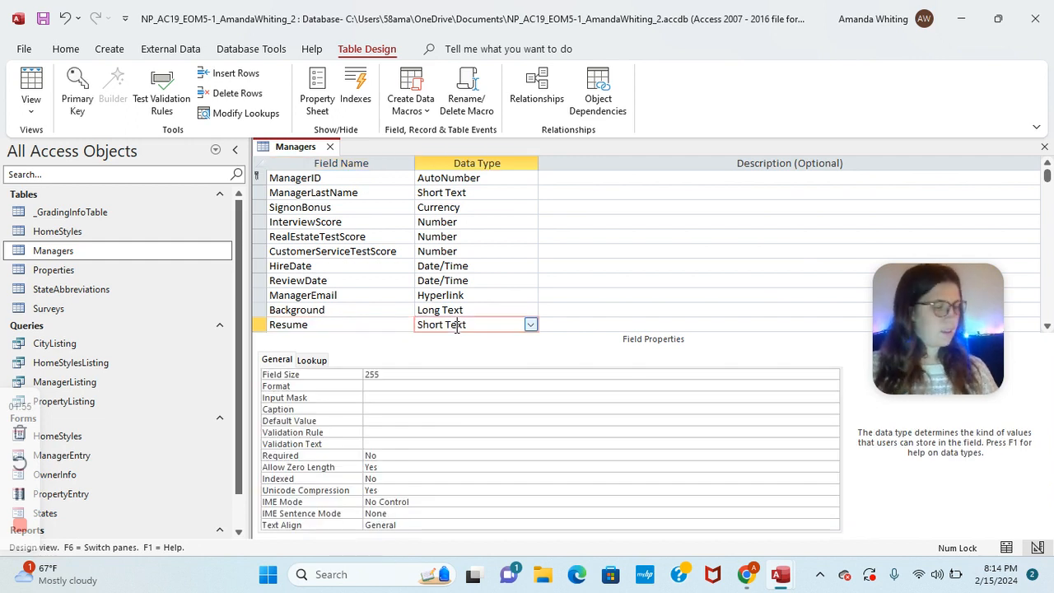
pyautogui.click(530, 326)
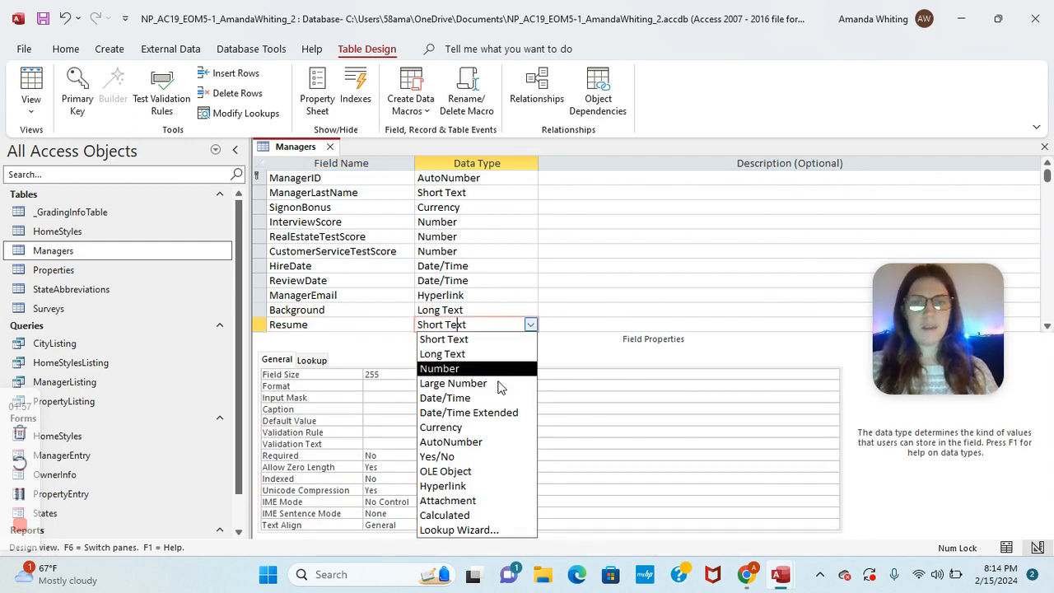
pyautogui.click(463, 502)
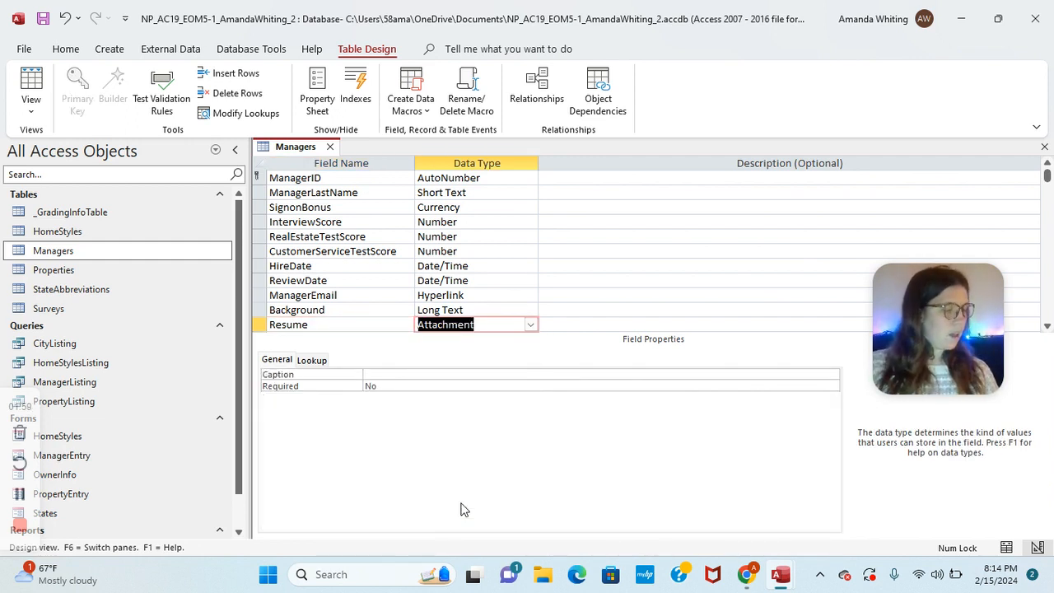
# Step: Set Background's Append Only property to Yes, then save and close the Managers table
pyautogui.click(321, 309)
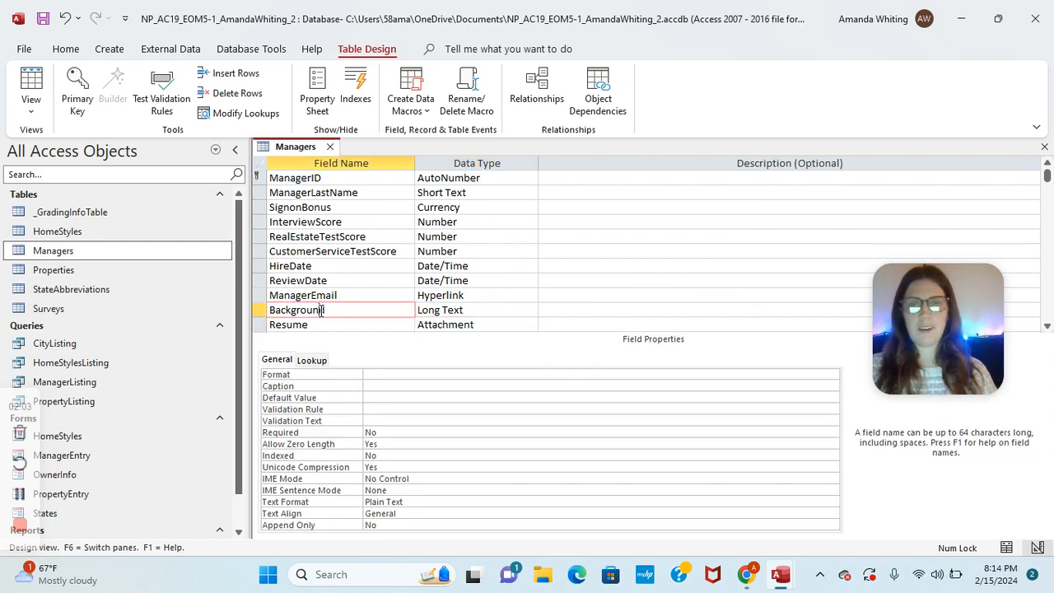
pyautogui.click(390, 524)
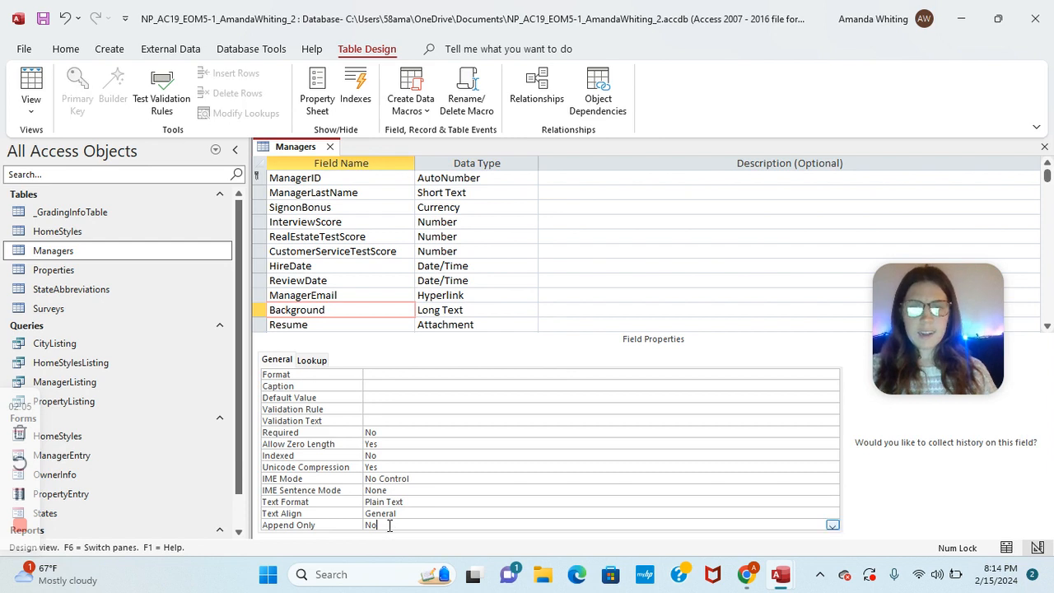
pyautogui.click(832, 525)
pyautogui.click(819, 536)
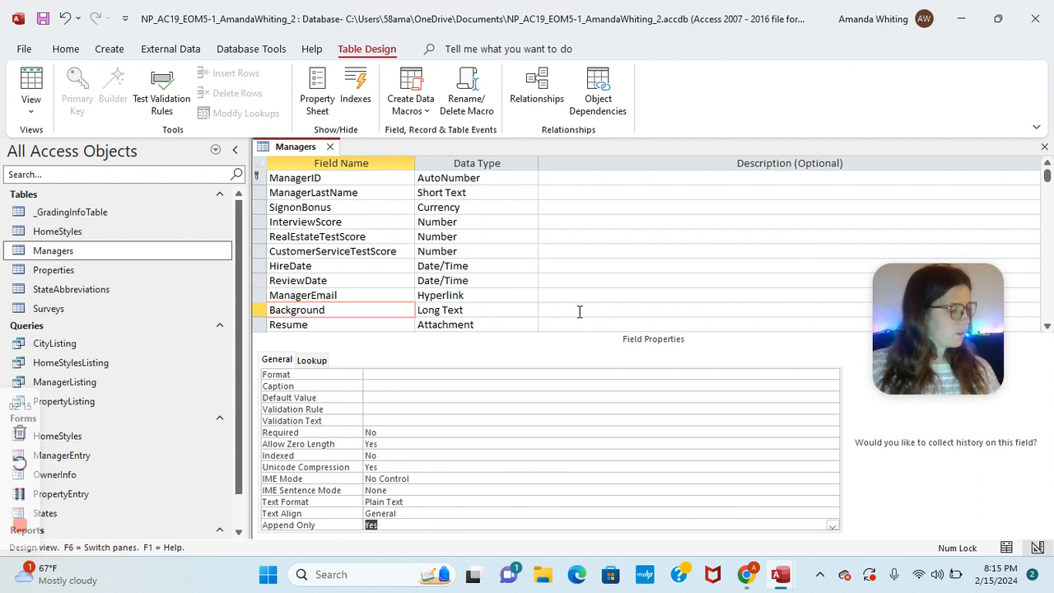
pyautogui.rightClick(295, 153)
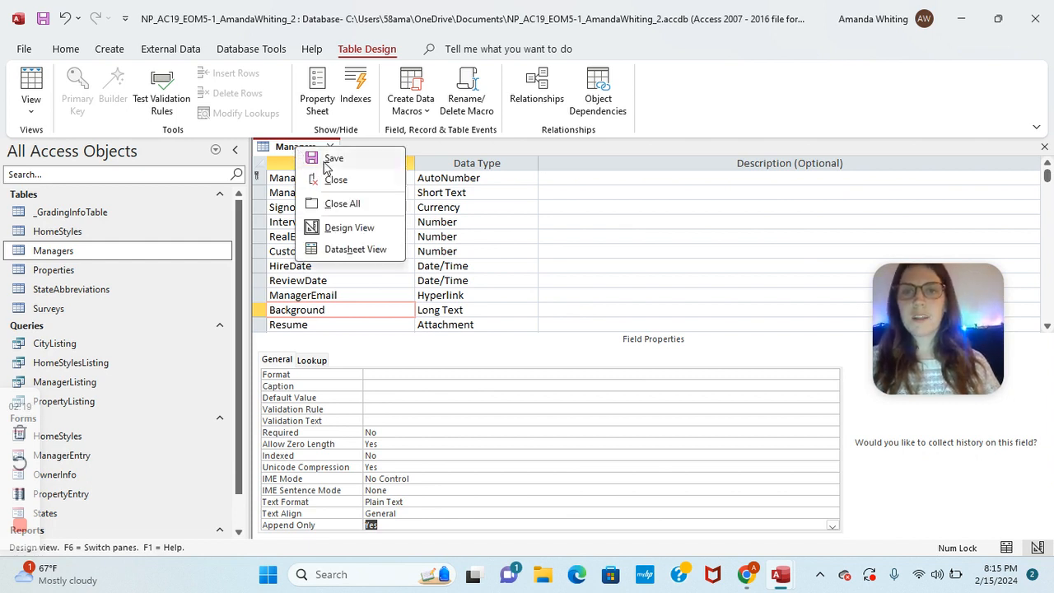
pyautogui.click(323, 160)
pyautogui.rightClick(290, 151)
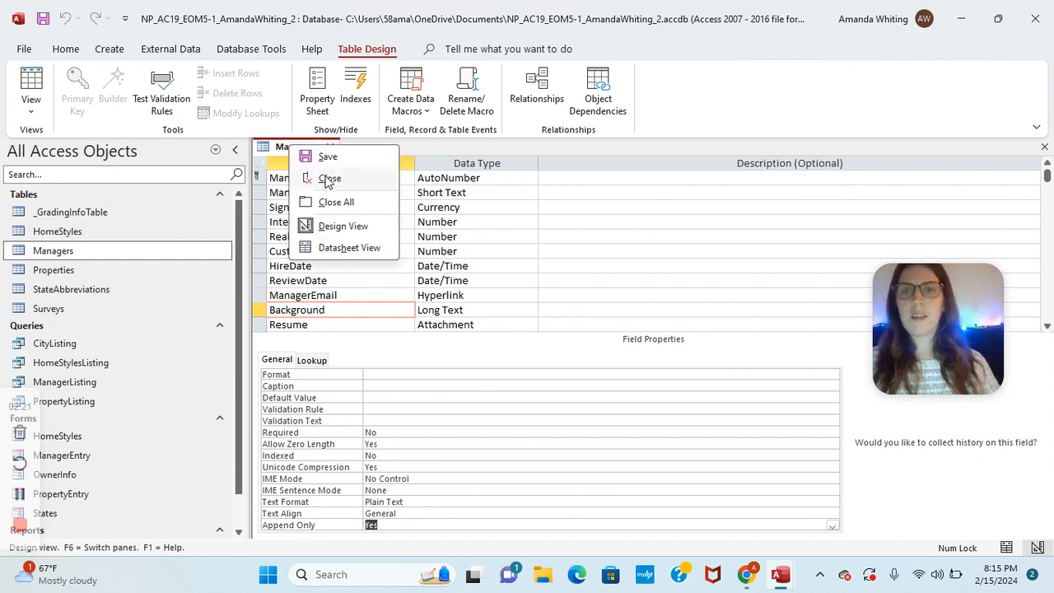
pyautogui.click(328, 176)
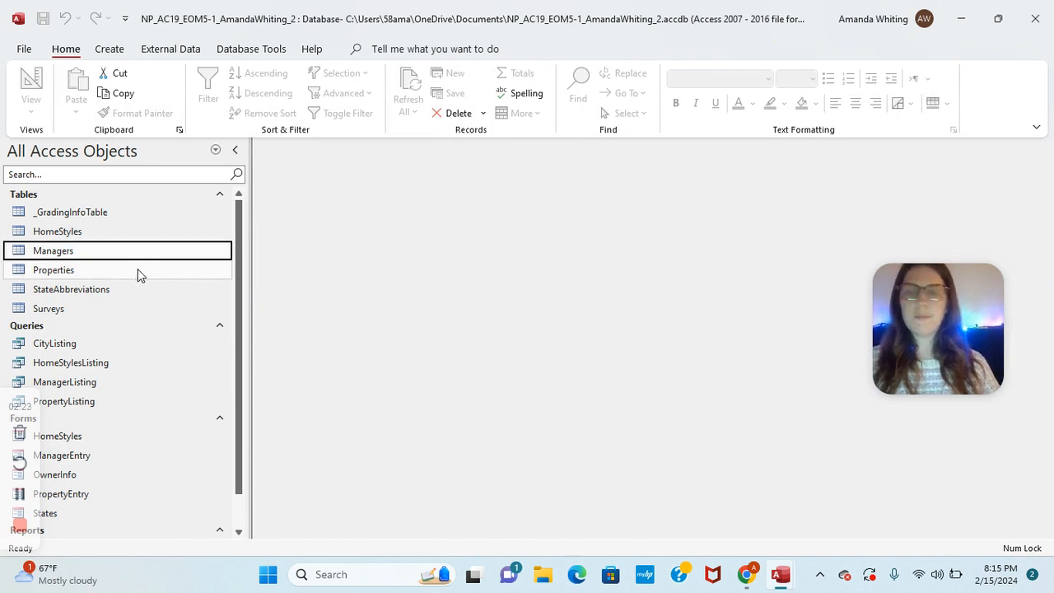
# Step: Open Properties in Design view and give StreetAddress caption 'Address' and field size 30
pyautogui.rightClick(92, 270)
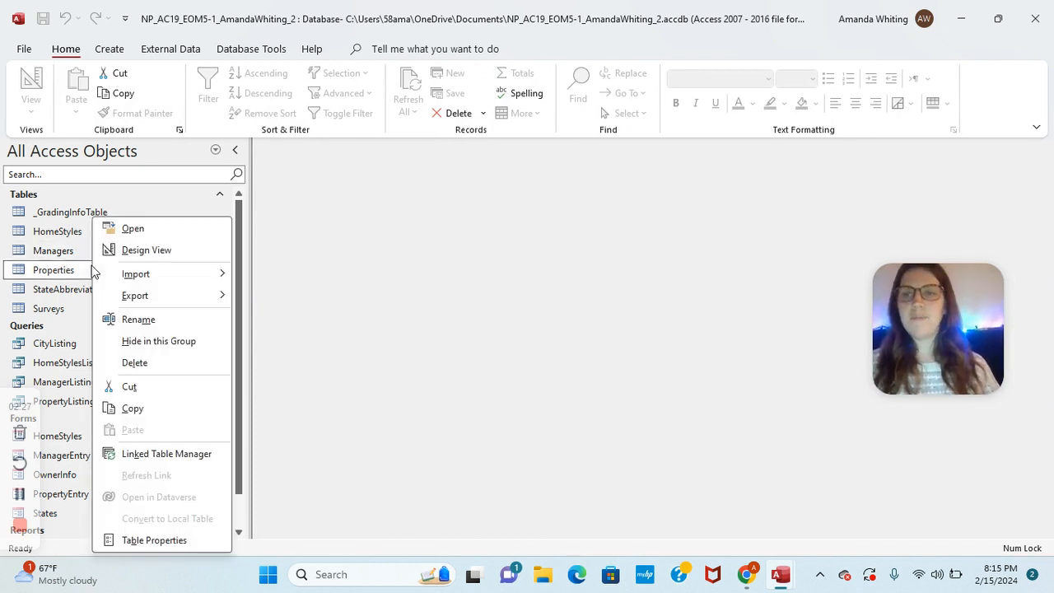
pyautogui.click(115, 251)
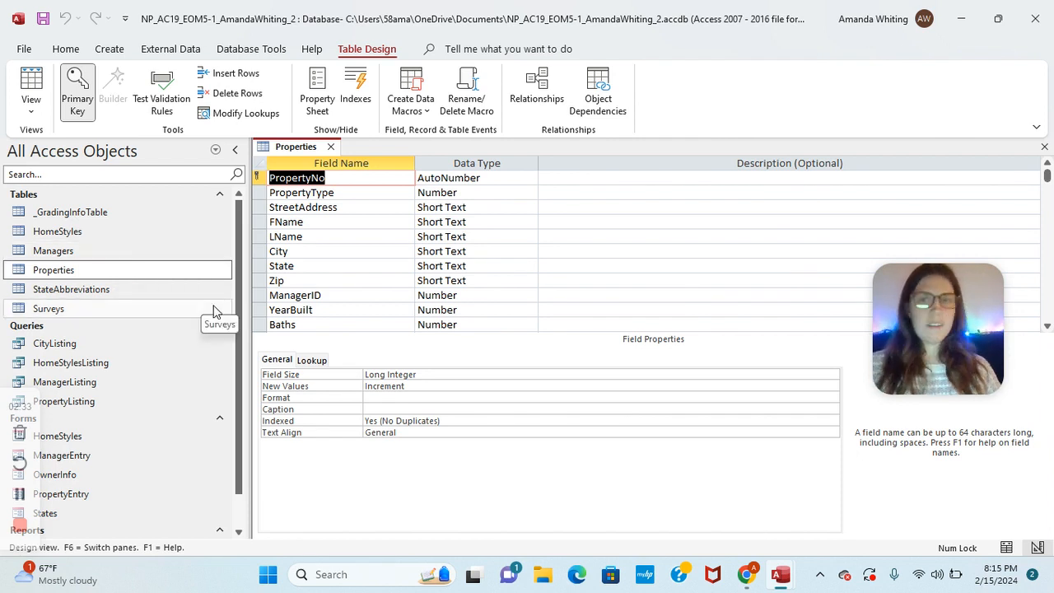
pyautogui.click(349, 208)
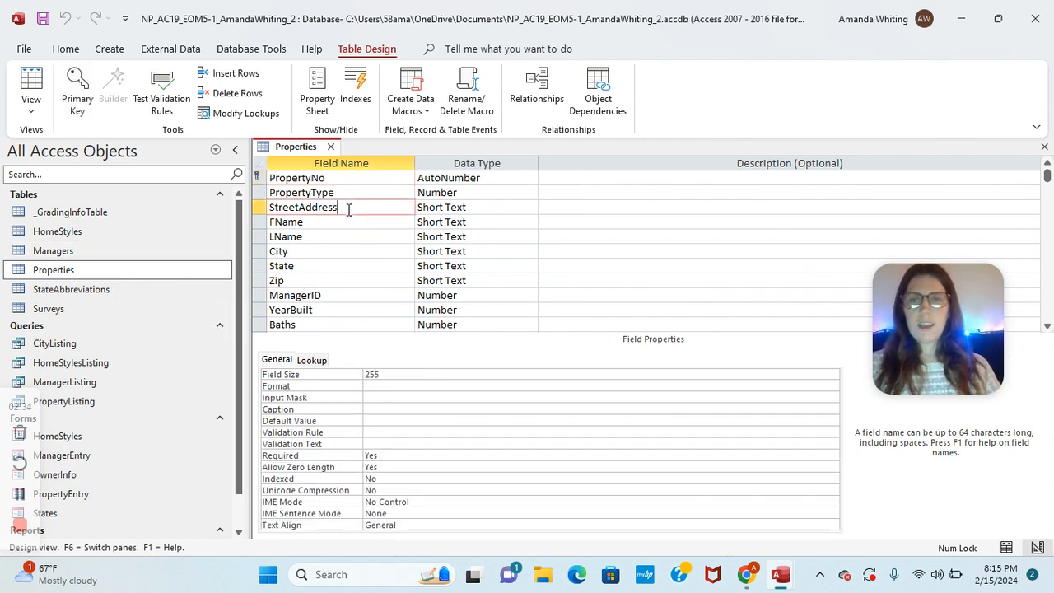
pyautogui.click(368, 410)
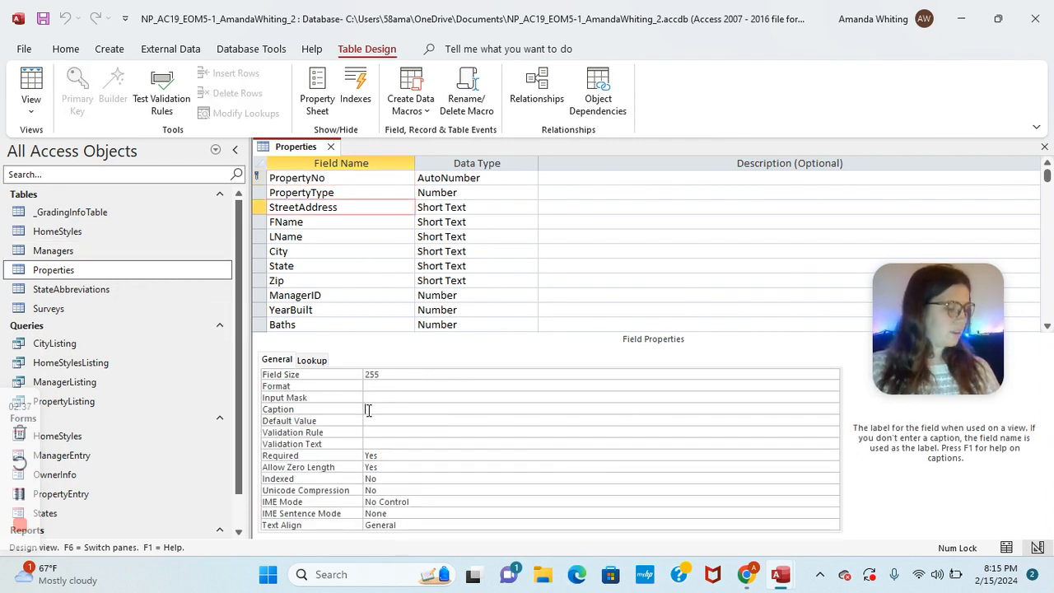
pyautogui.write('Address')
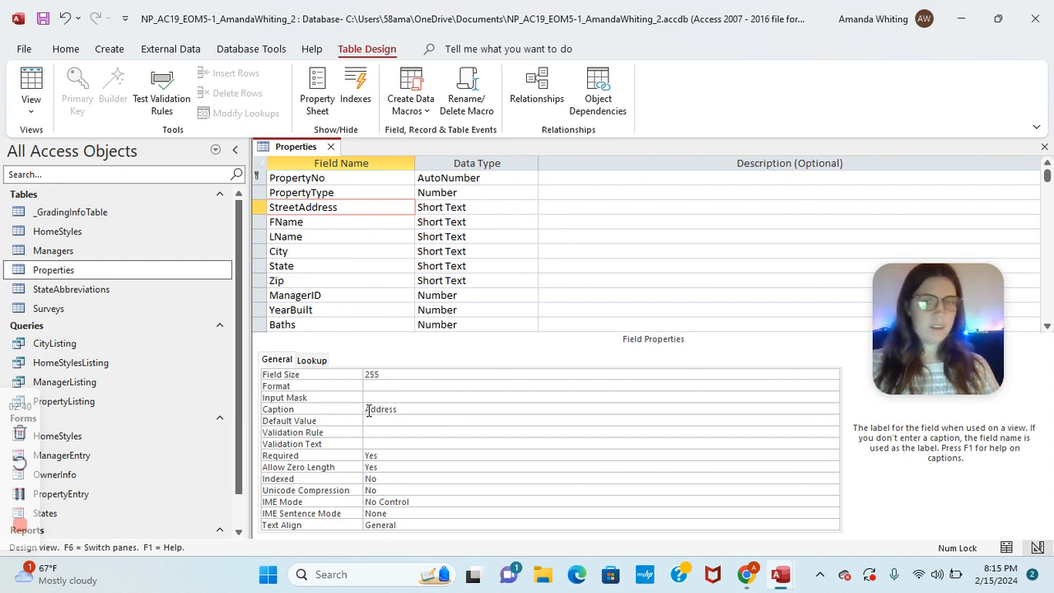
pyautogui.click(391, 373)
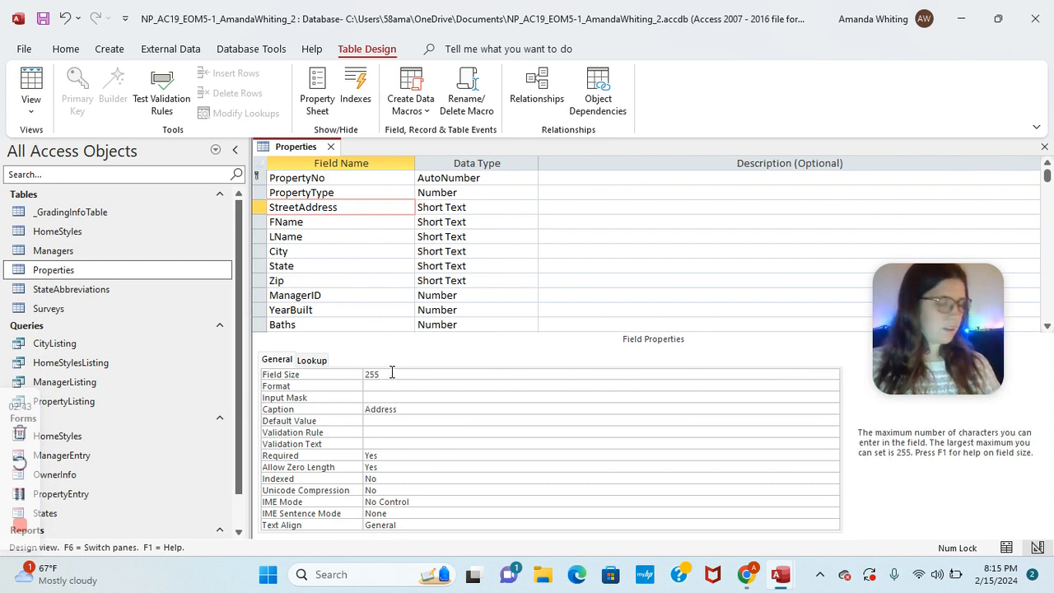
pyautogui.press('BackSpace')
pyautogui.press('BackSpace')
pyautogui.press('BackSpace')
pyautogui.write('30')
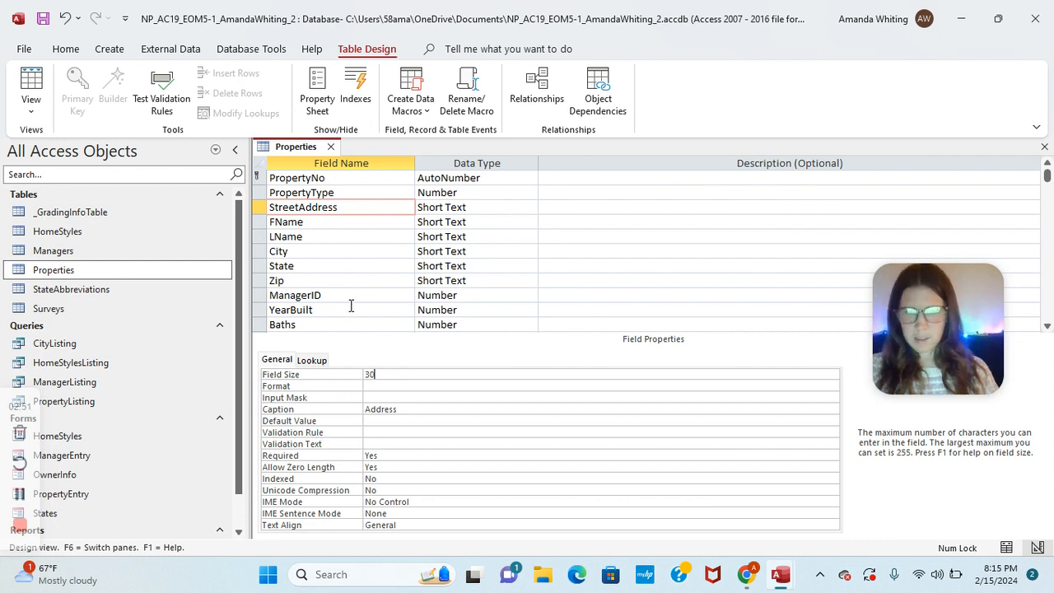
# Step: Format DepositDate as Medium Date and save the table, accepting the data-loss warning
pyautogui.click(18, 493)
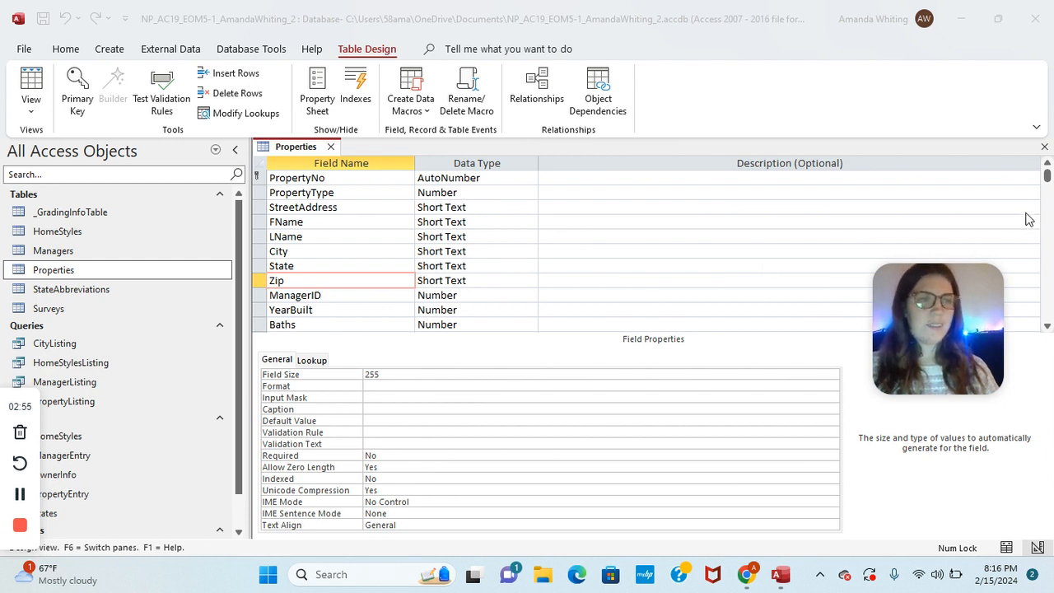
pyautogui.moveTo(1047, 176); pyautogui.dragTo(1047, 209)
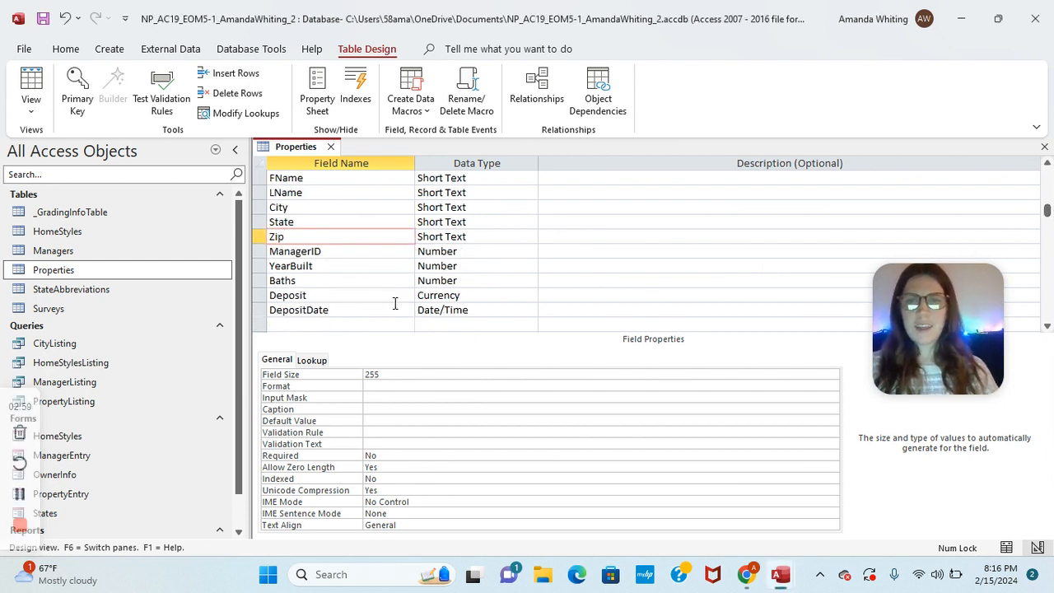
pyautogui.click(367, 310)
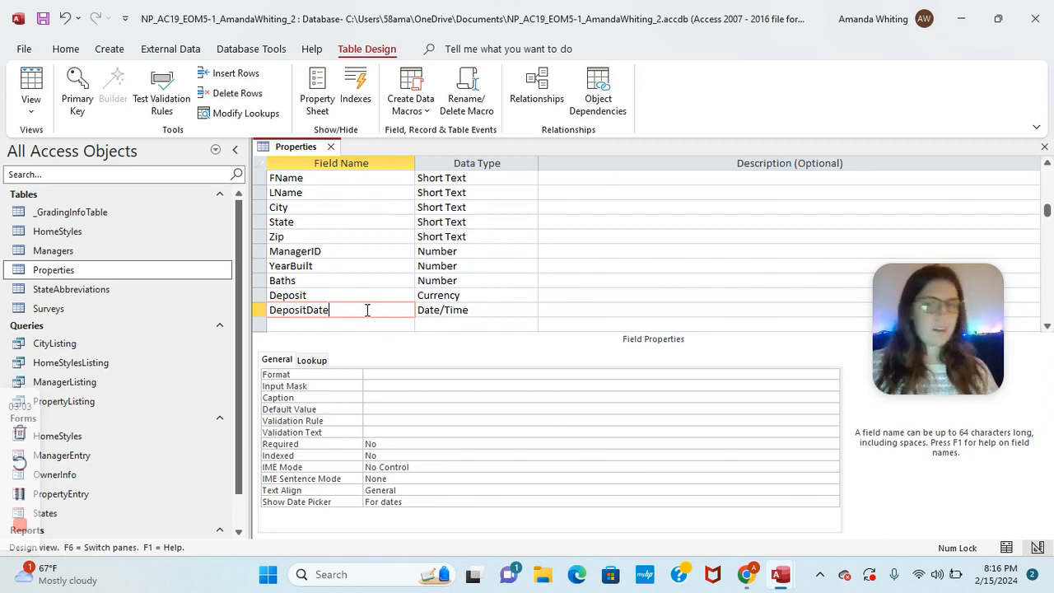
pyautogui.click(379, 373)
pyautogui.click(832, 375)
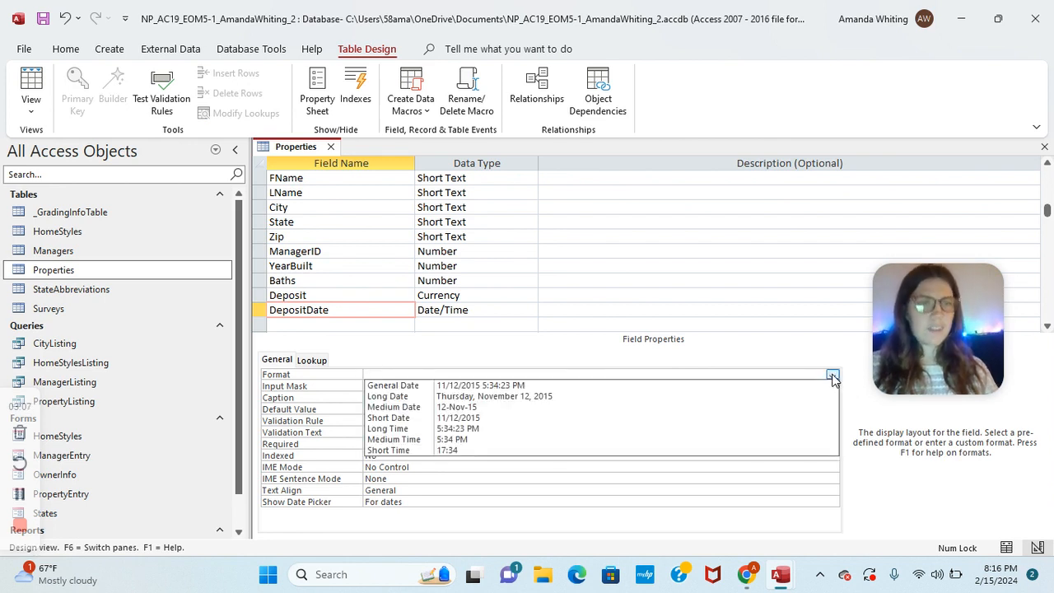
pyautogui.click(619, 407)
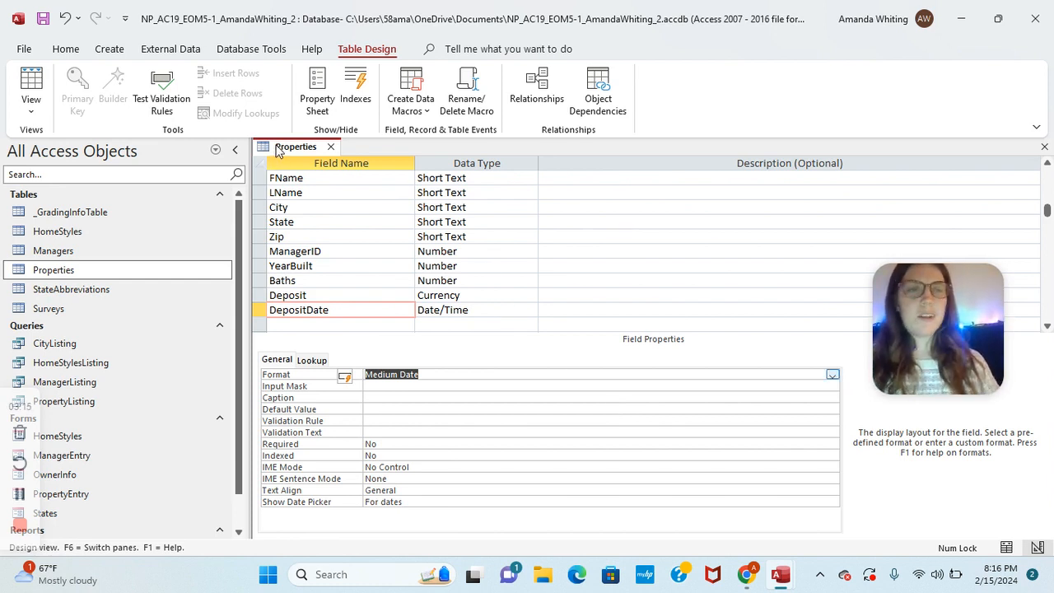
pyautogui.rightClick(278, 150)
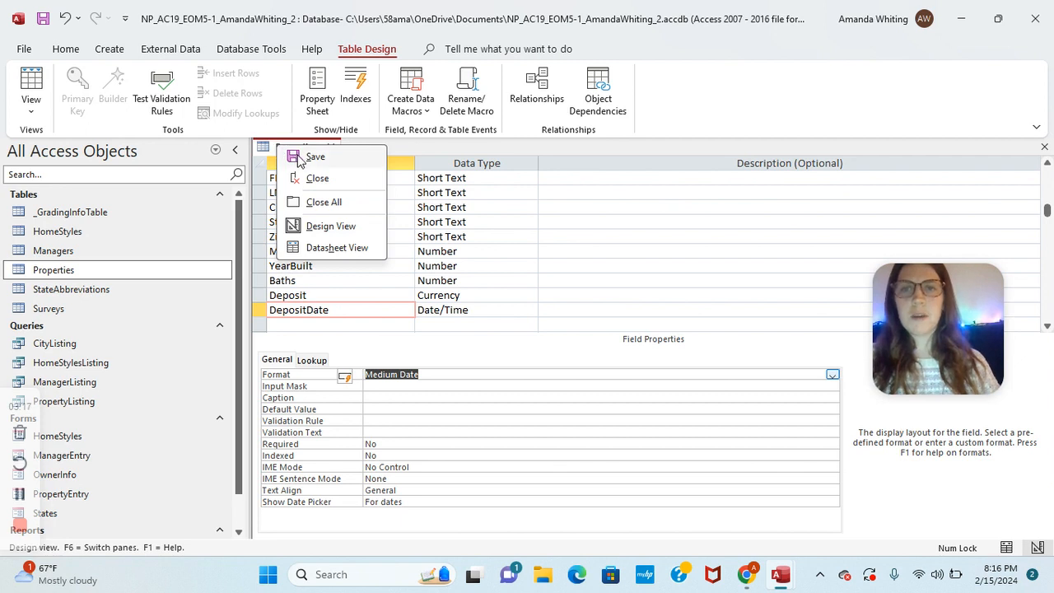
pyautogui.click(316, 156)
pyautogui.click(500, 337)
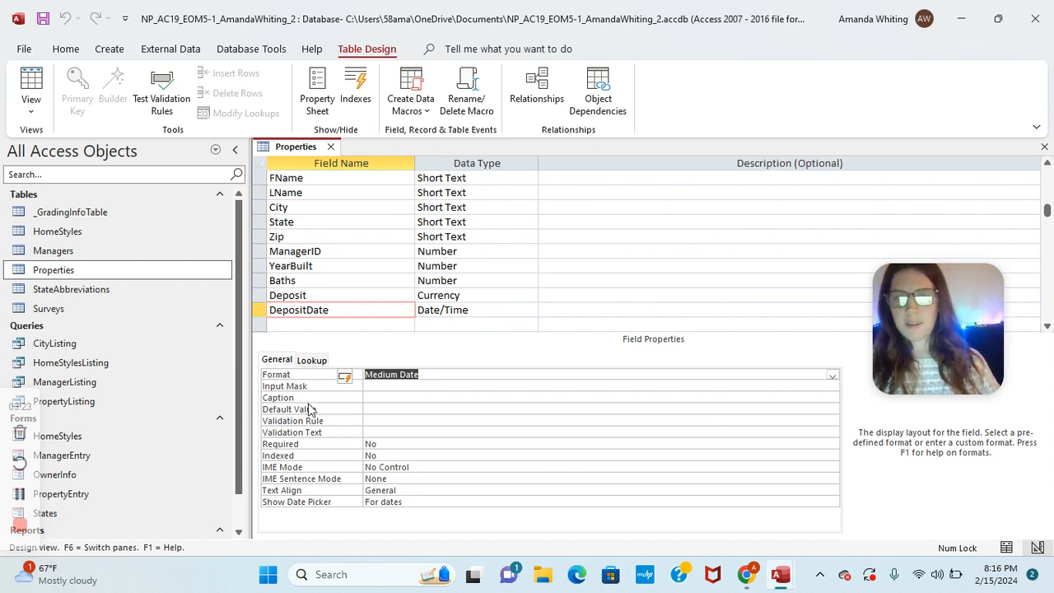
# Step: Make Deposit required with rule >=100 and text 'Deposit must be greater than or equal to $100'
pyautogui.click(309, 296)
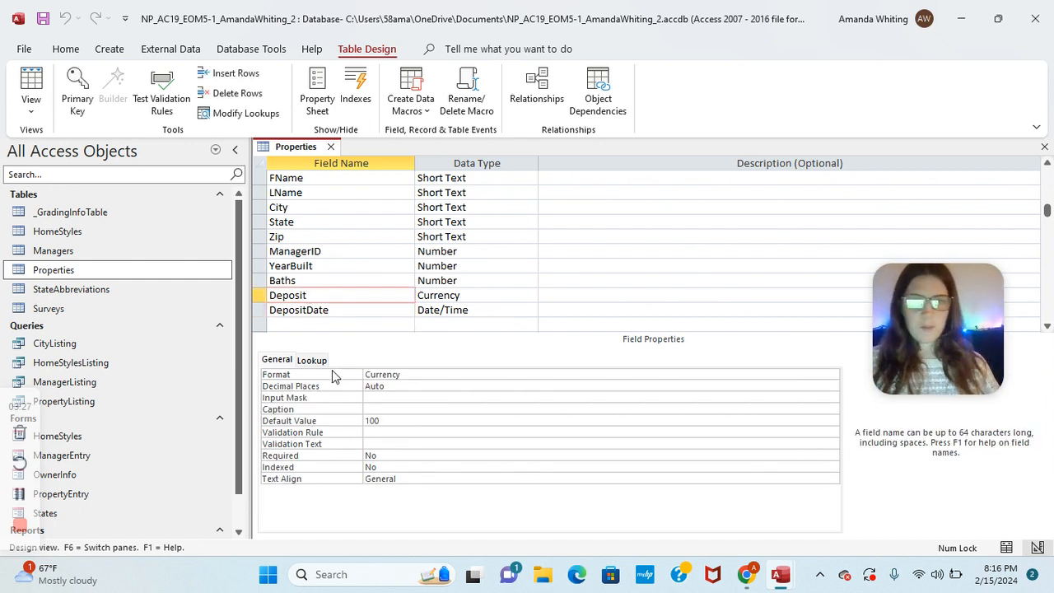
pyautogui.click(414, 455)
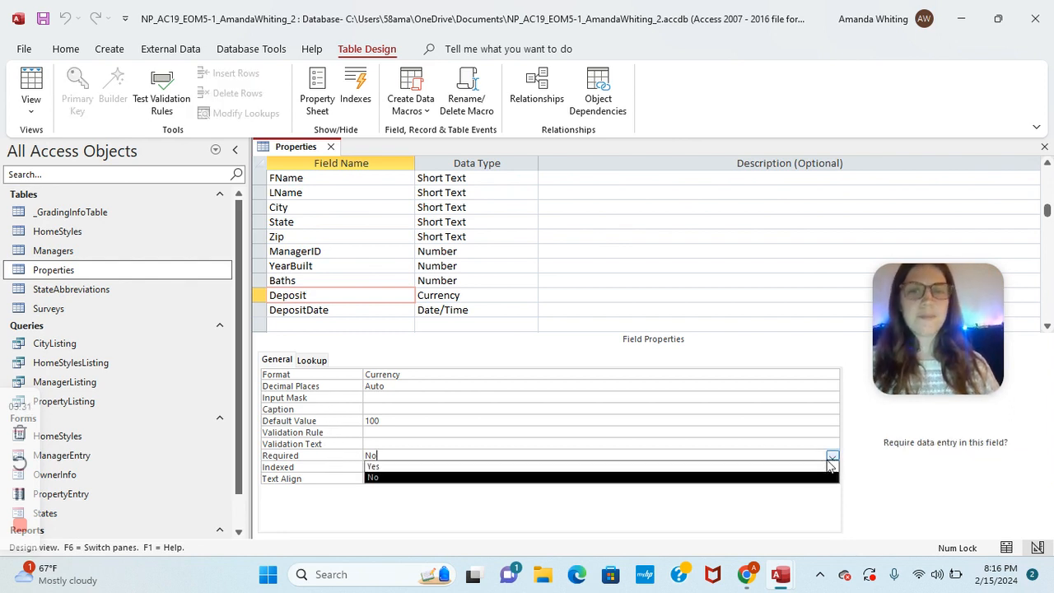
pyautogui.click(818, 465)
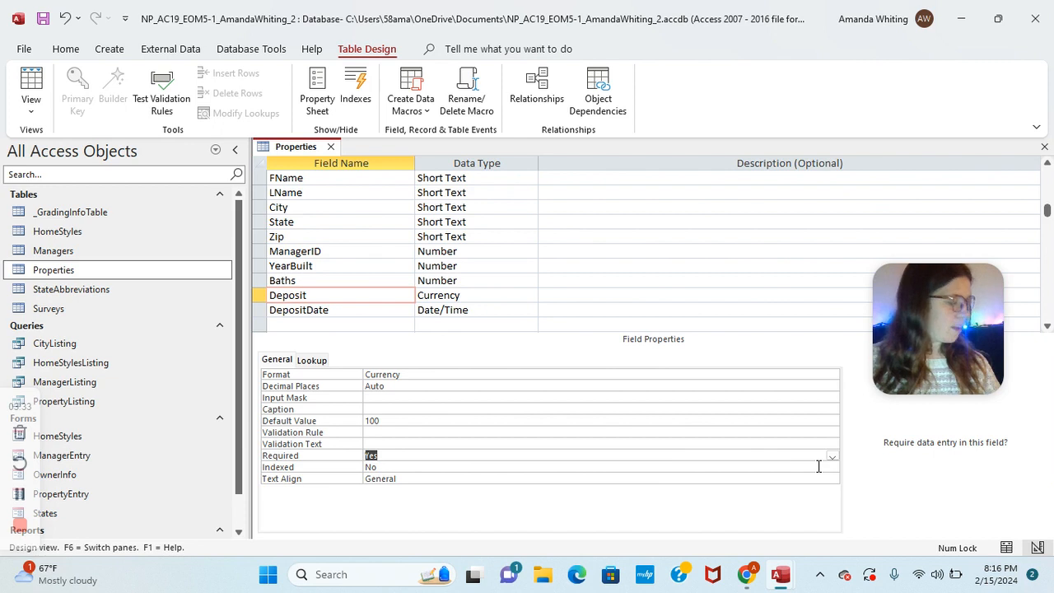
pyautogui.click(412, 431)
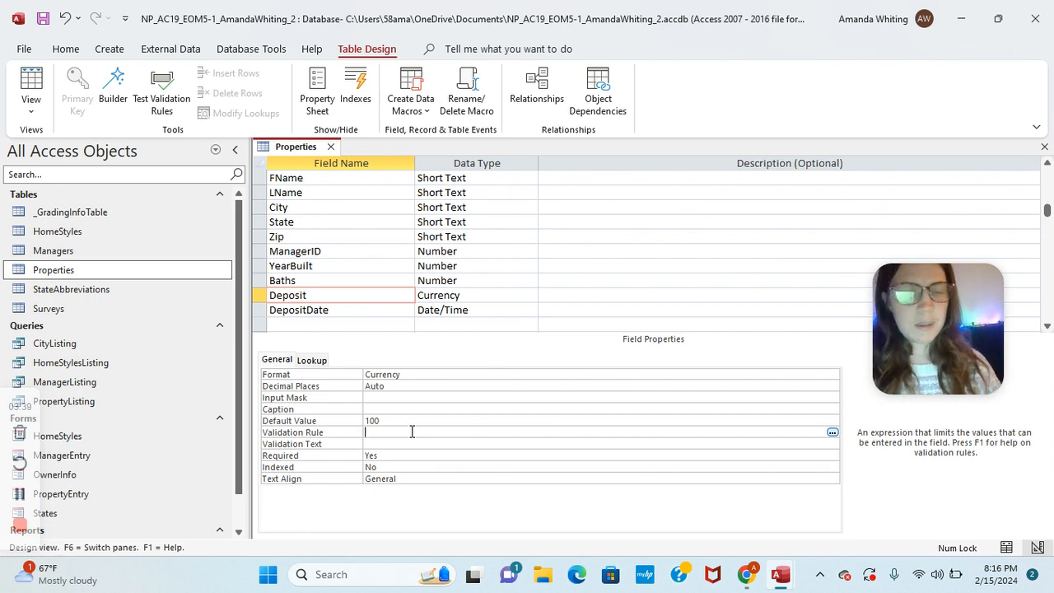
pyautogui.write('>=100')
pyautogui.click(404, 443)
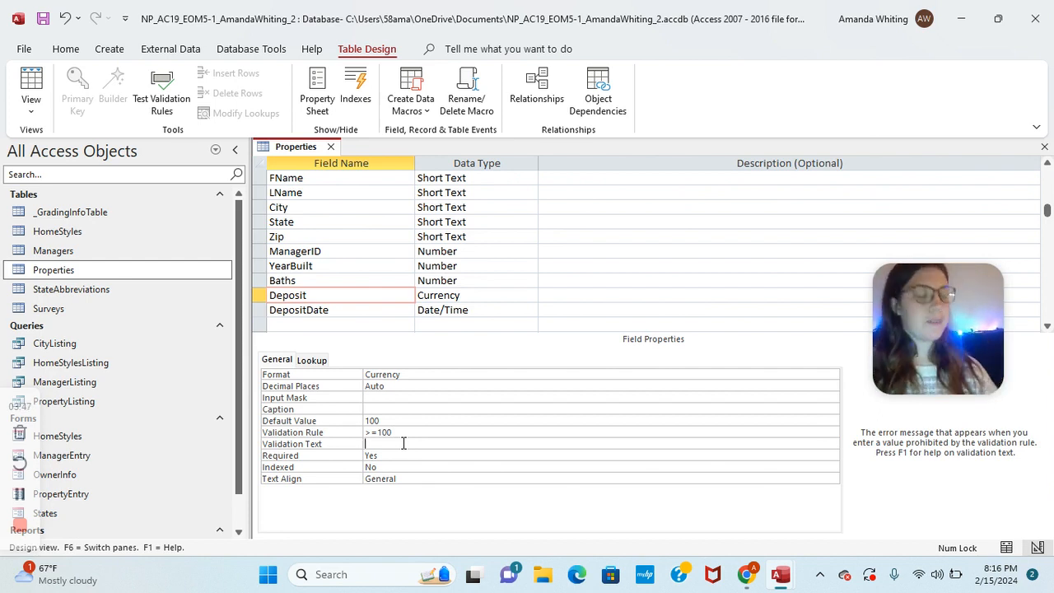
pyautogui.write('Deposit')
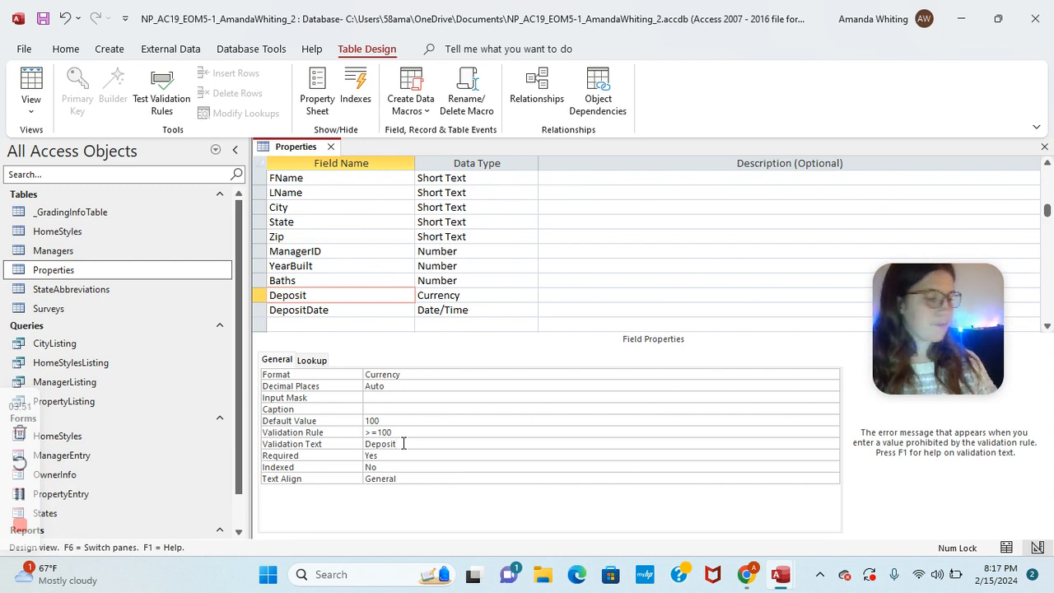
pyautogui.write(' must be greater than or')
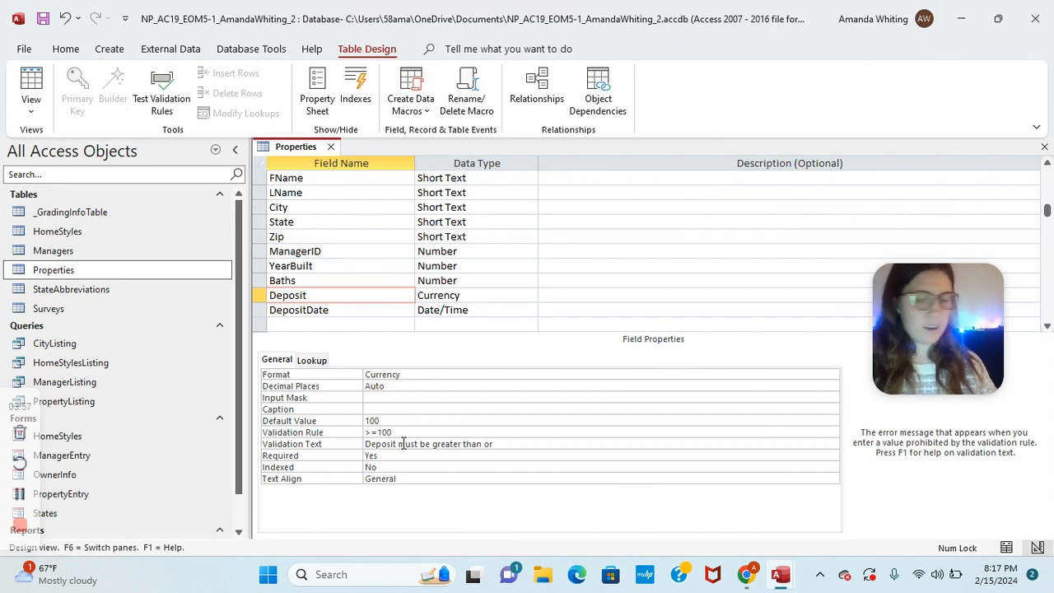
pyautogui.write(' equal to ')
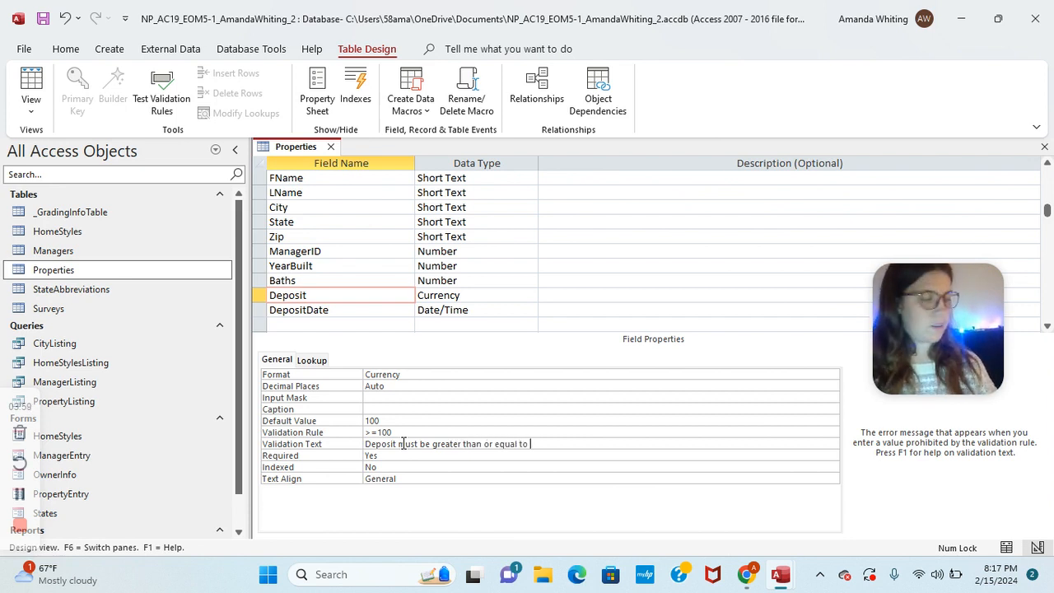
pyautogui.write('$100')
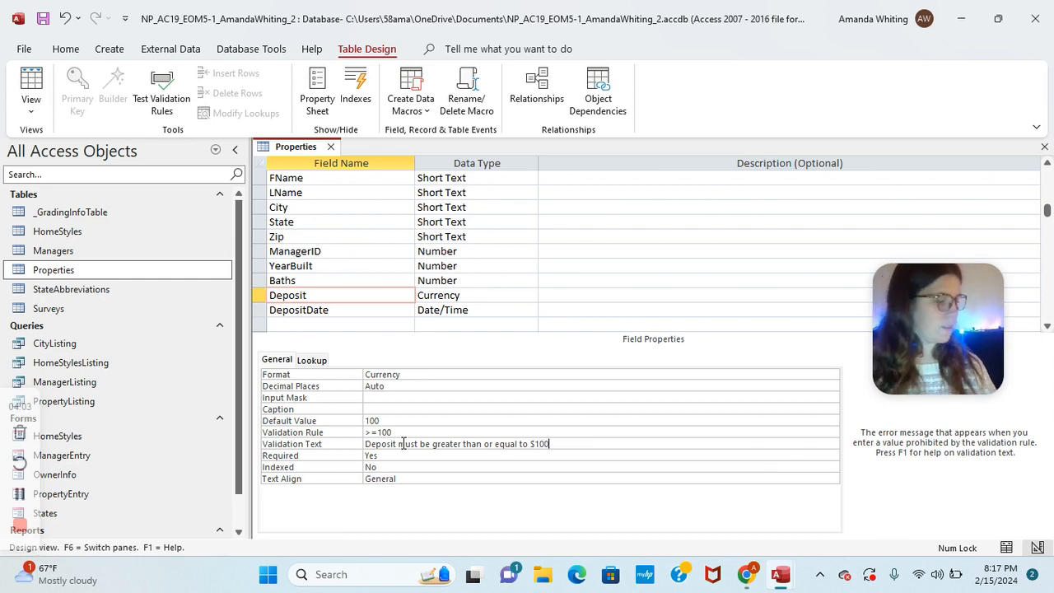
# Step: Save the Properties table, testing existing data against the new rules
pyautogui.rightClick(282, 154)
pyautogui.click(313, 164)
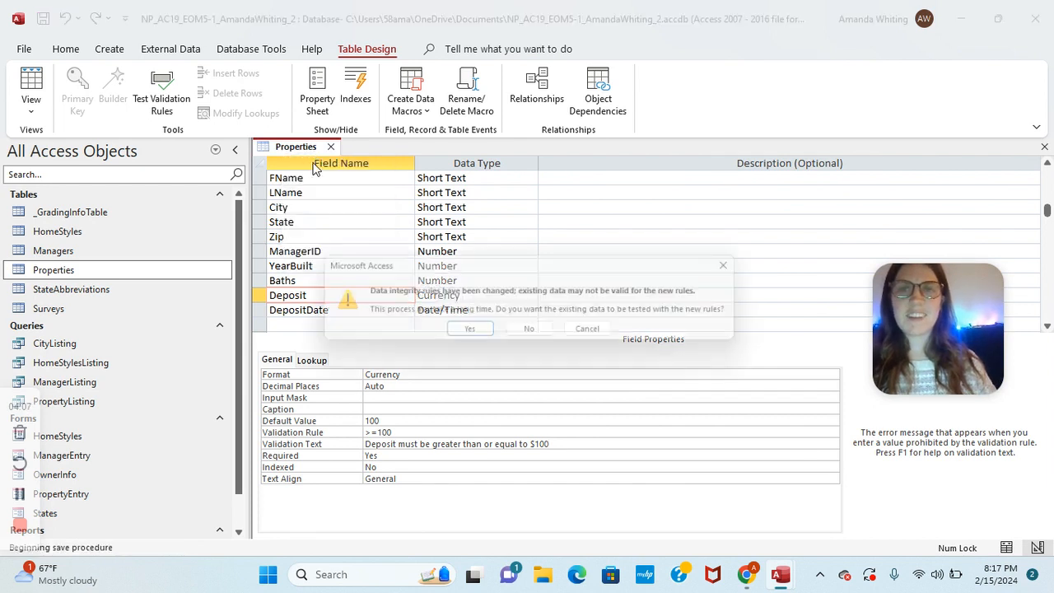
pyautogui.click(468, 332)
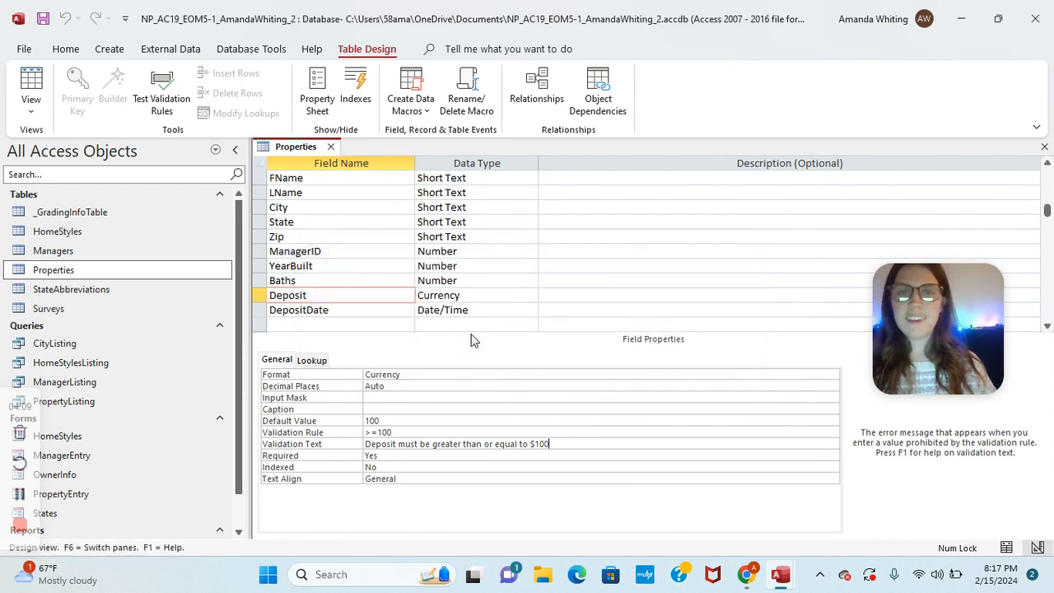
pyautogui.click(20, 493)
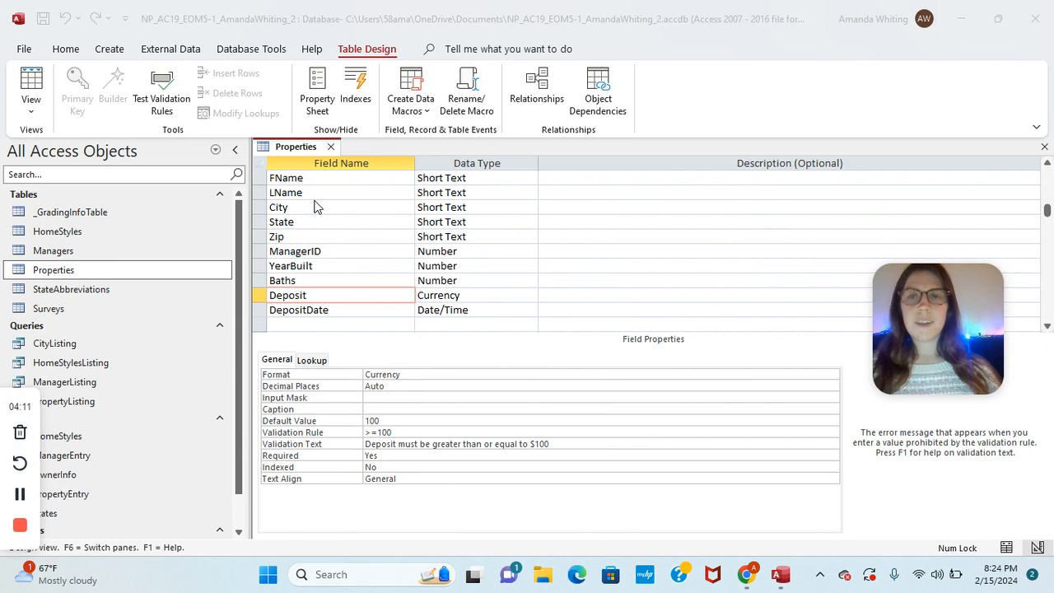
# Step: Start the Lookup Wizard for State, using the StateAbbreviations table as the source
pyautogui.click(318, 223)
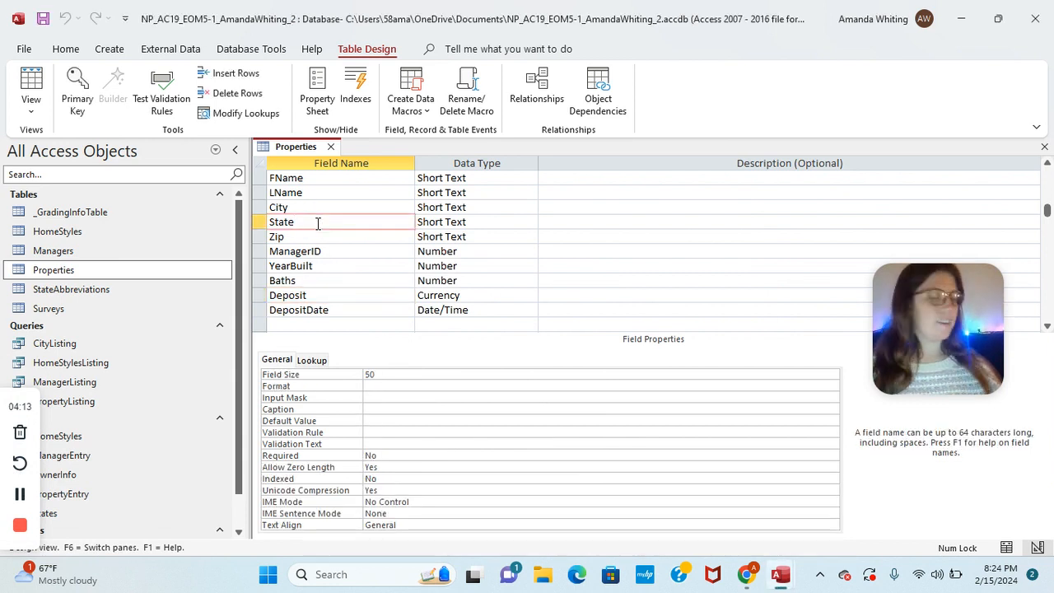
pyautogui.click(468, 222)
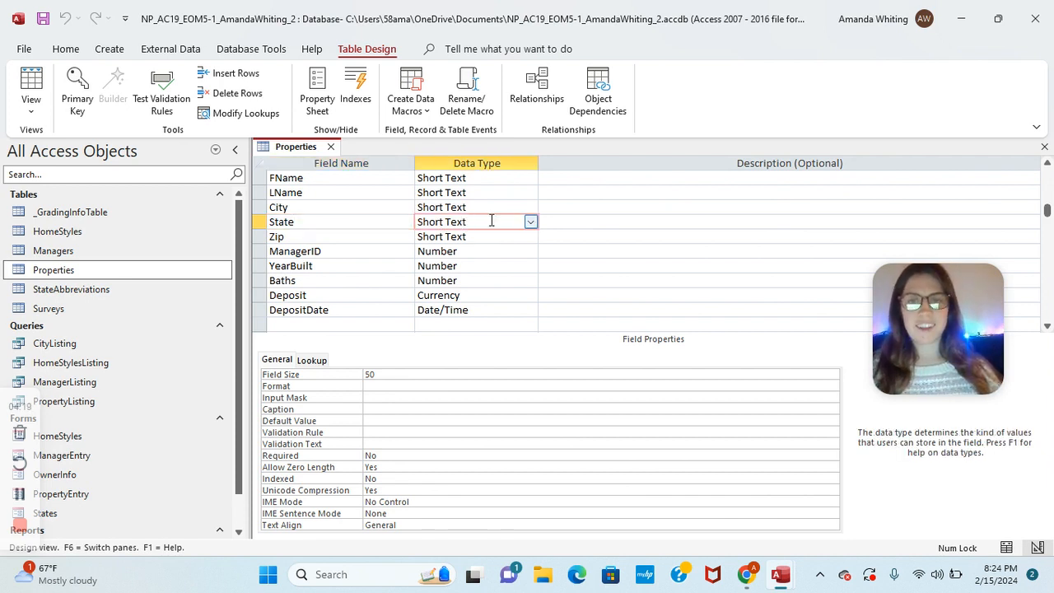
pyautogui.click(531, 222)
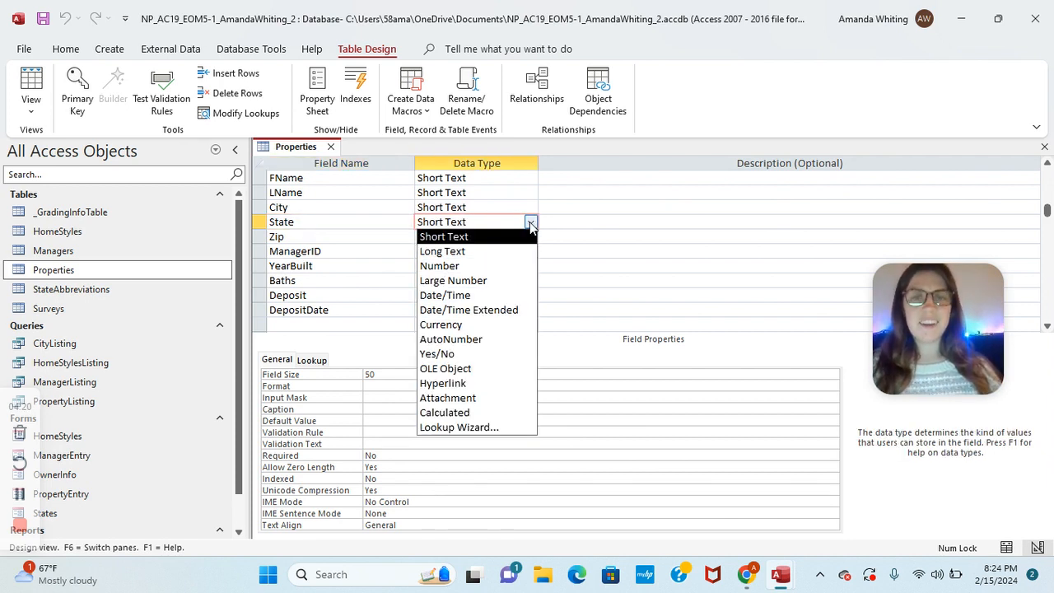
pyautogui.click(492, 426)
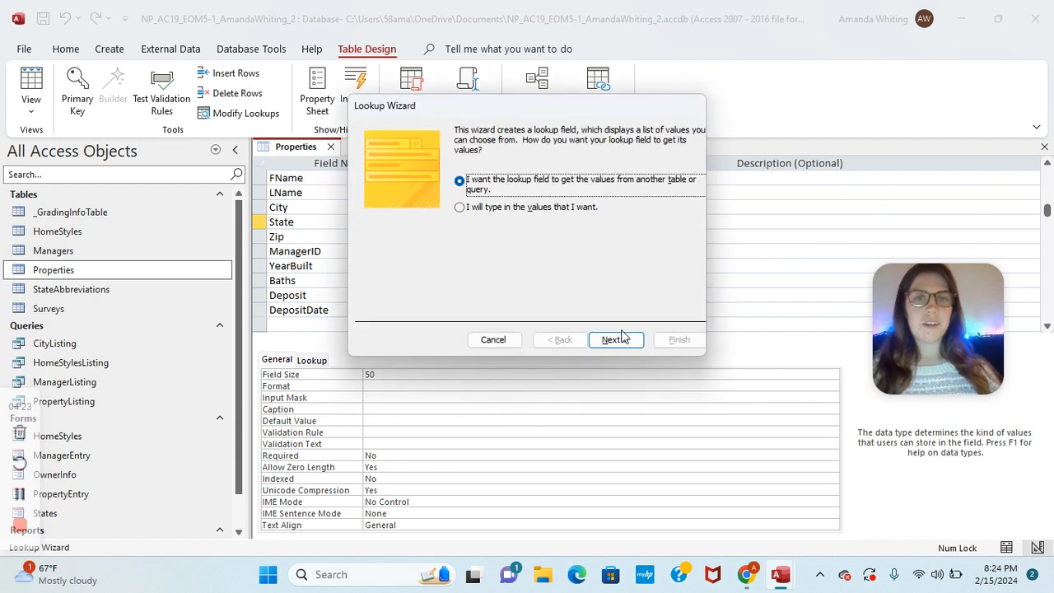
pyautogui.click(624, 343)
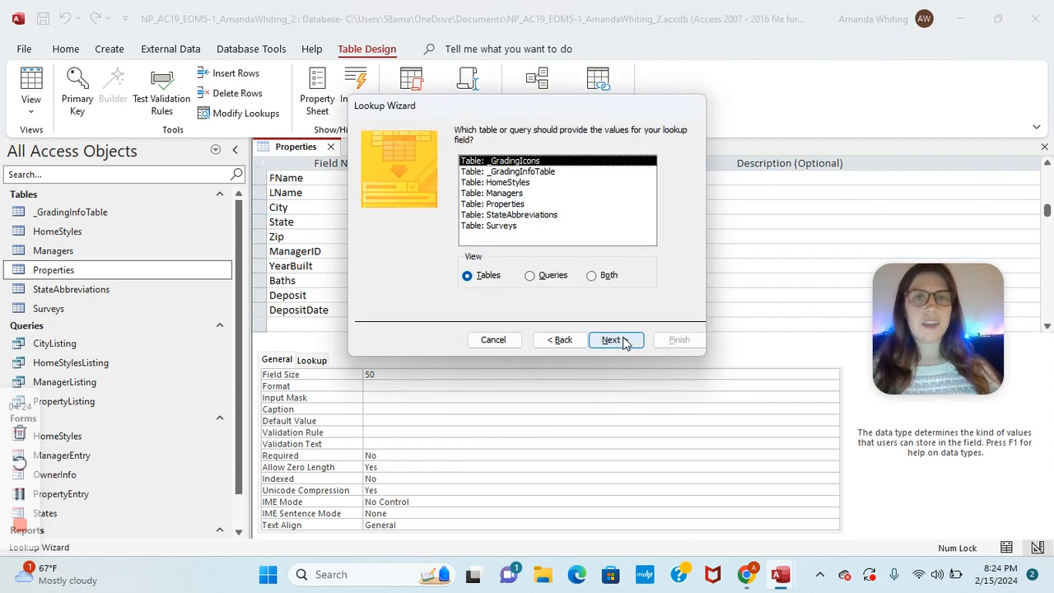
pyautogui.click(537, 216)
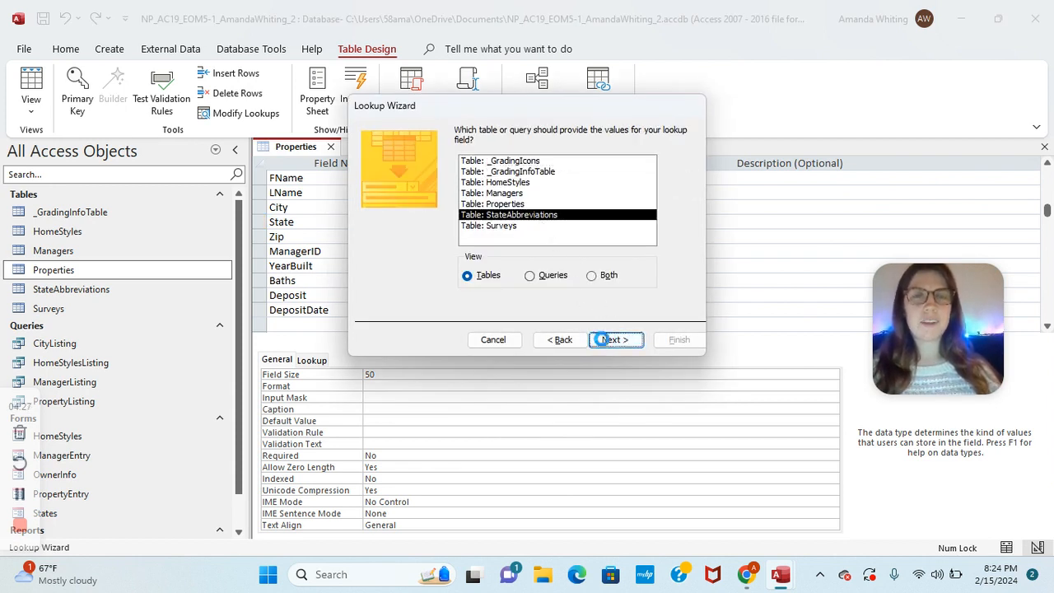
pyautogui.click(605, 341)
# Step: Include the Abbreviation and StateName fields, finish the wizard, and save the table
pyautogui.click(506, 258)
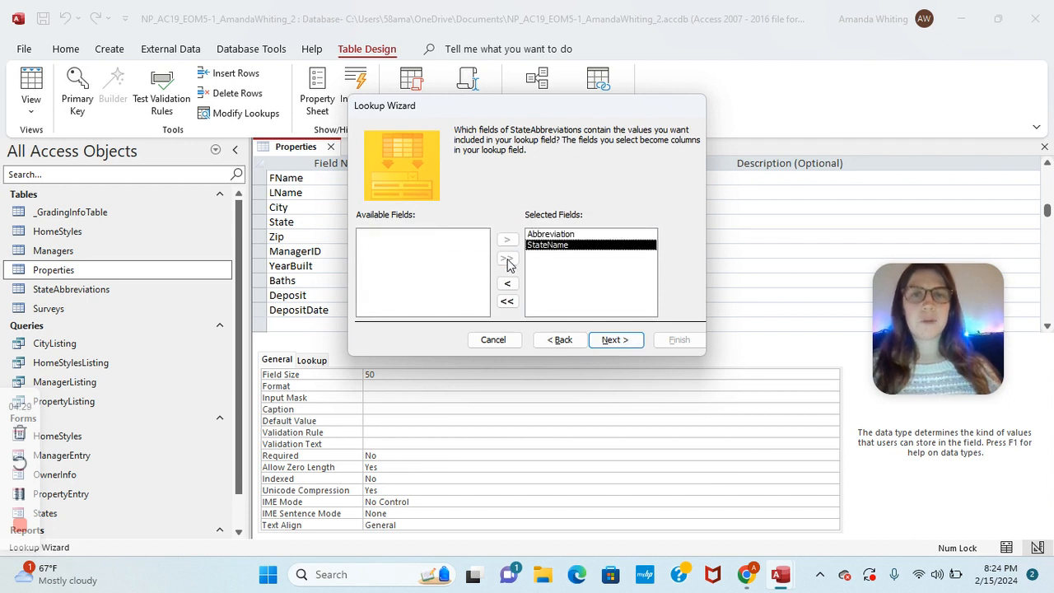
pyautogui.click(626, 344)
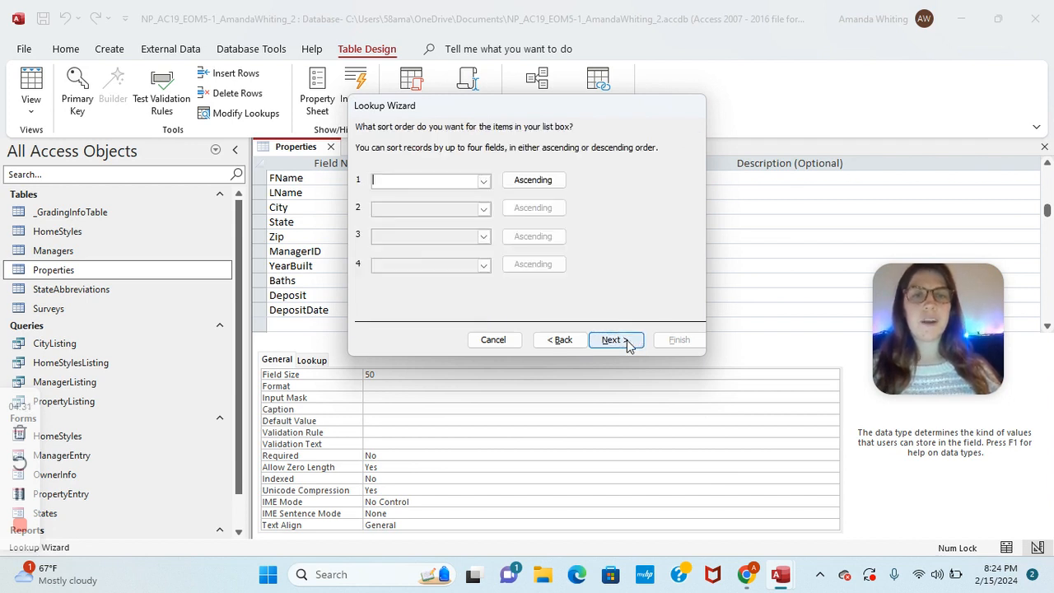
pyautogui.click(616, 340)
pyautogui.click(616, 340)
pyautogui.click(678, 339)
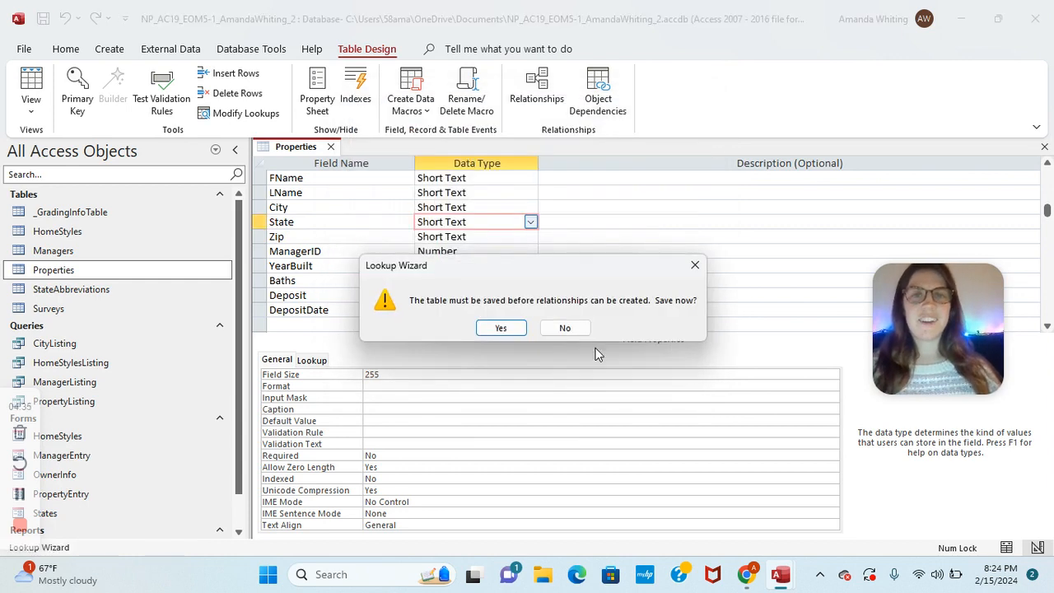
pyautogui.click(500, 328)
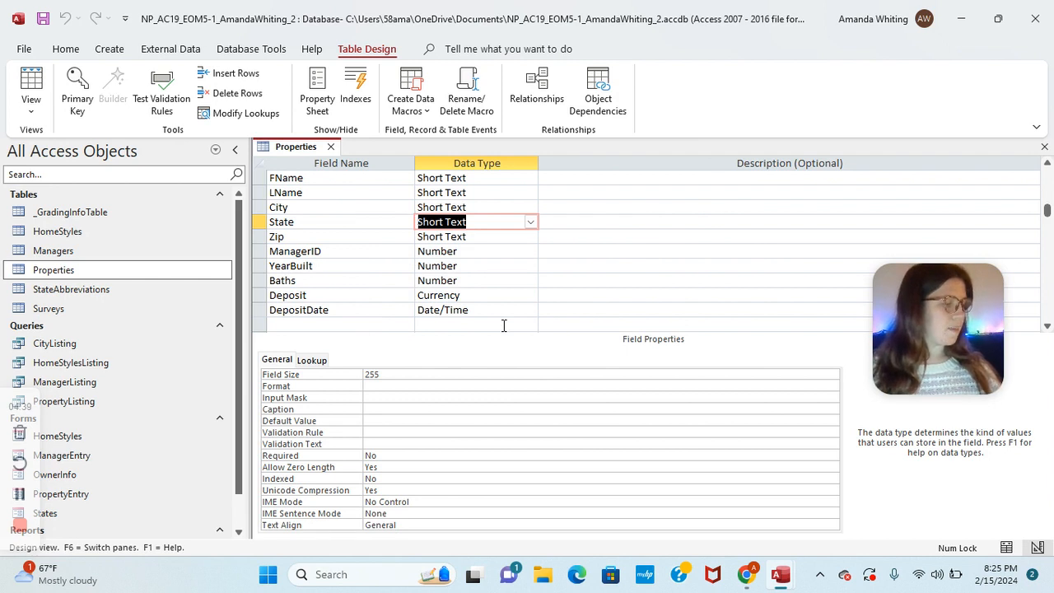
pyautogui.click(335, 224)
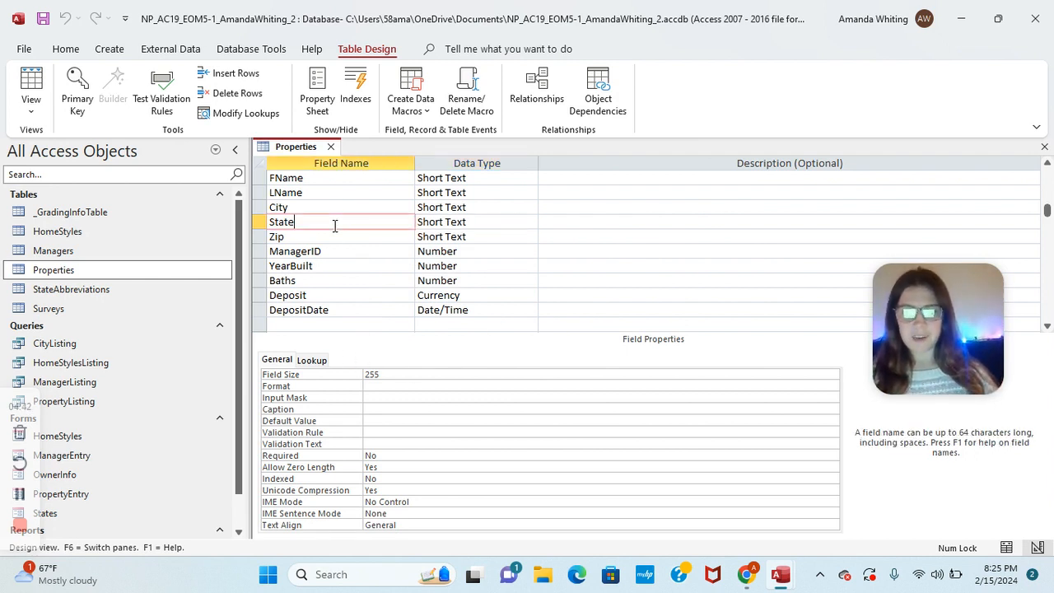
# Step: Change the State lookup's List Rows property from 16 to 30
pyautogui.click(311, 361)
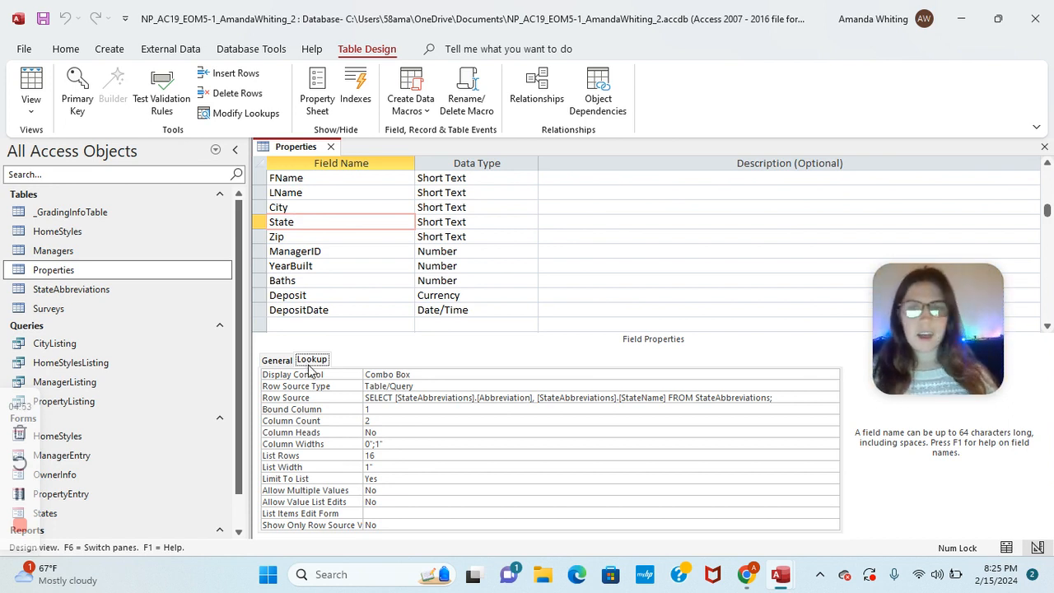
pyautogui.click(394, 456)
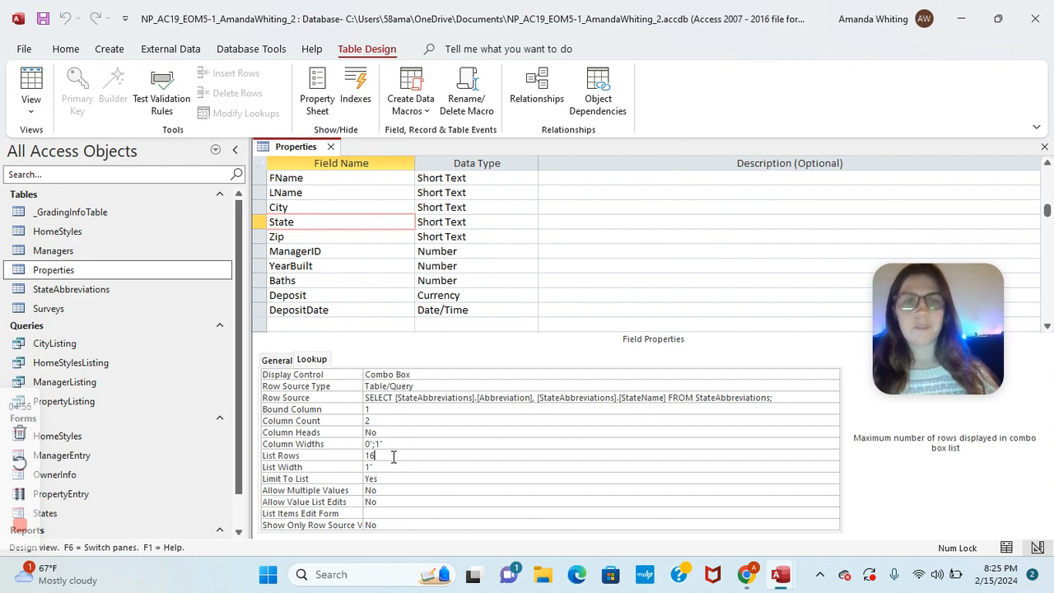
pyautogui.press('BackSpace')
pyautogui.press('BackSpace')
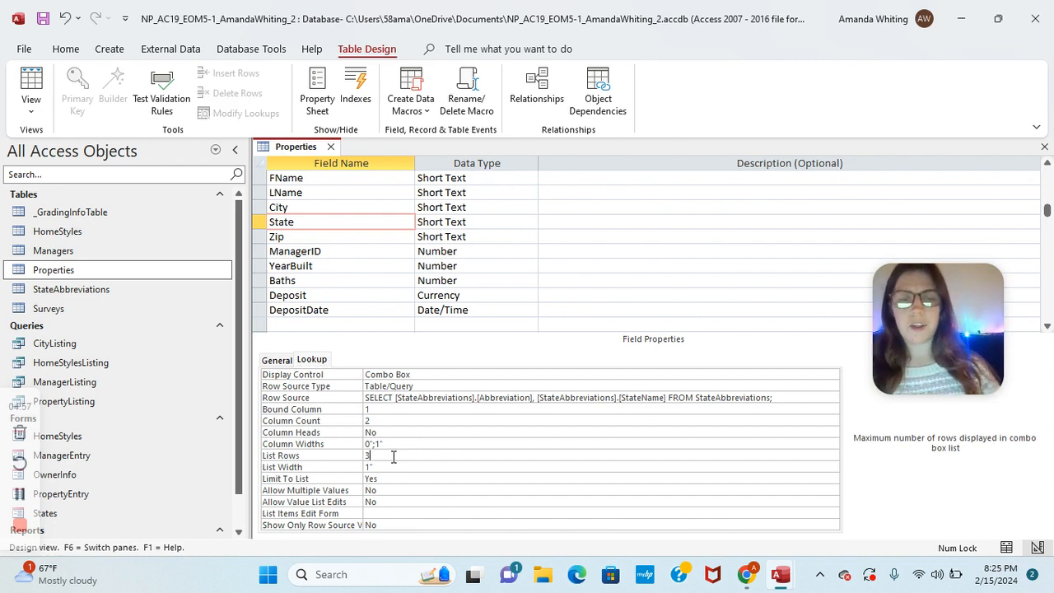
pyautogui.click(418, 323)
pyautogui.click(430, 222)
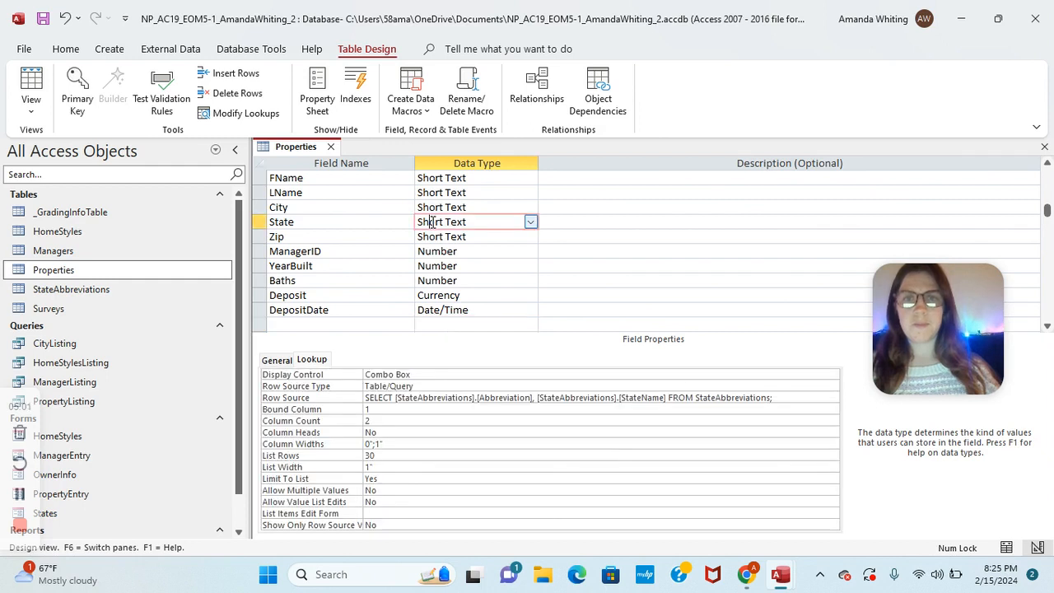
pyautogui.click(391, 222)
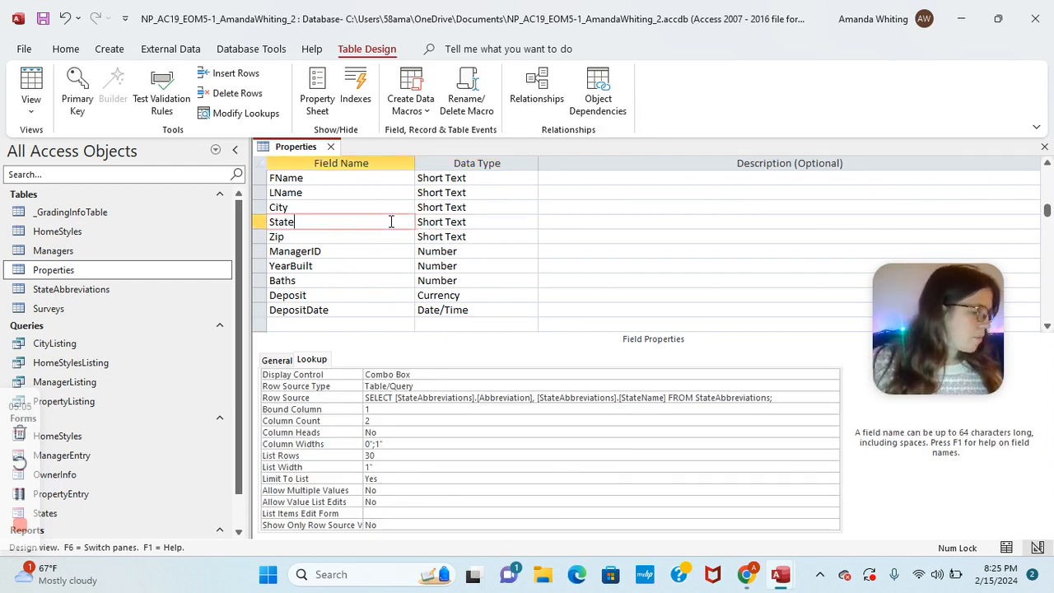
pyautogui.rightClick(289, 152)
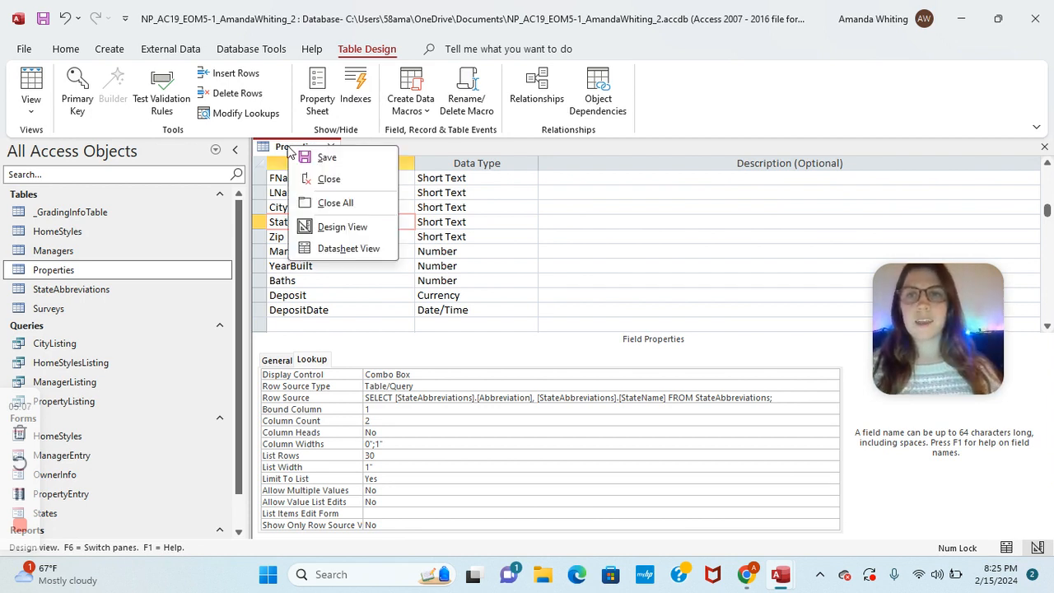
# Step: Save and switch to Datasheet view, then set the first record's State to Illinois
pyautogui.click(351, 251)
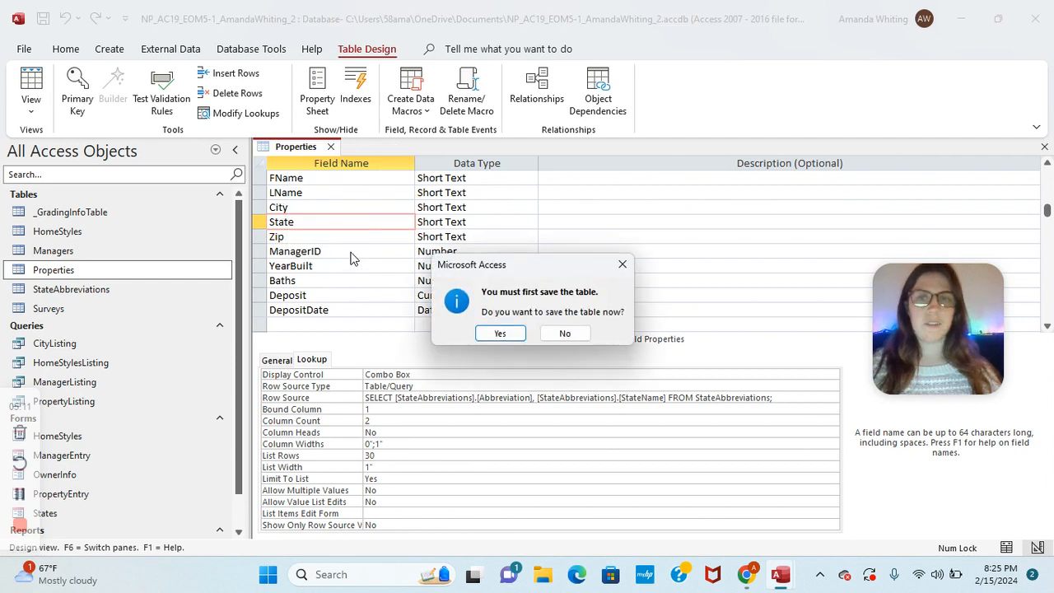
pyautogui.click(499, 335)
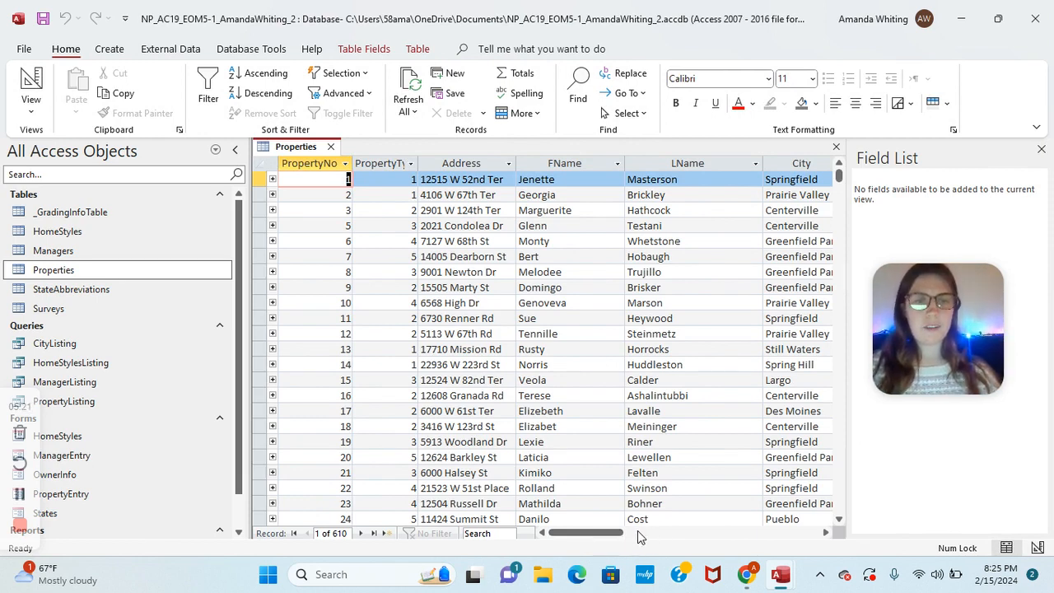
pyautogui.moveTo(609, 535); pyautogui.dragTo(667, 535)
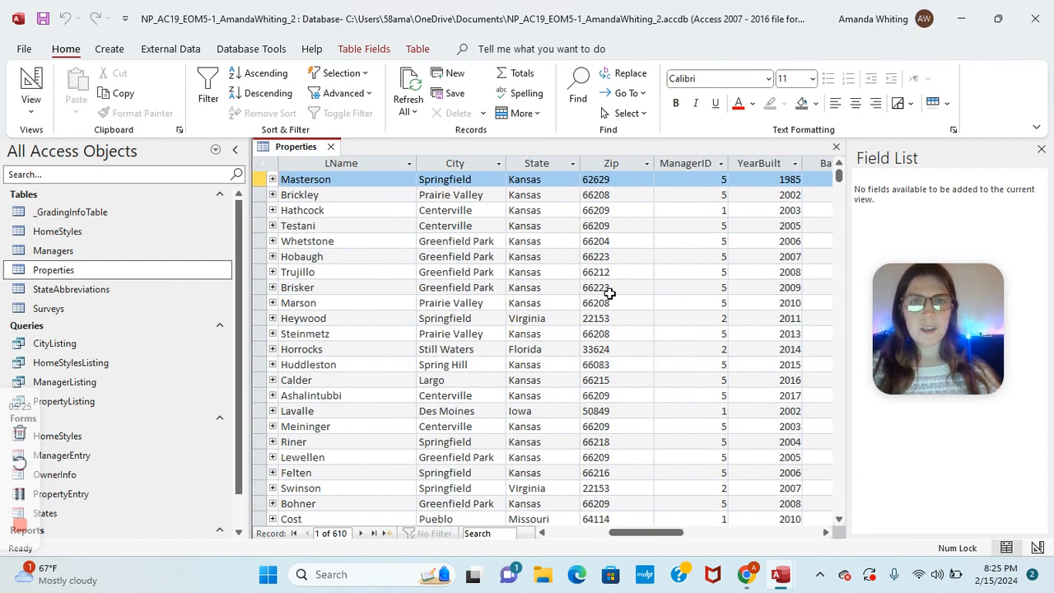
pyautogui.click(557, 179)
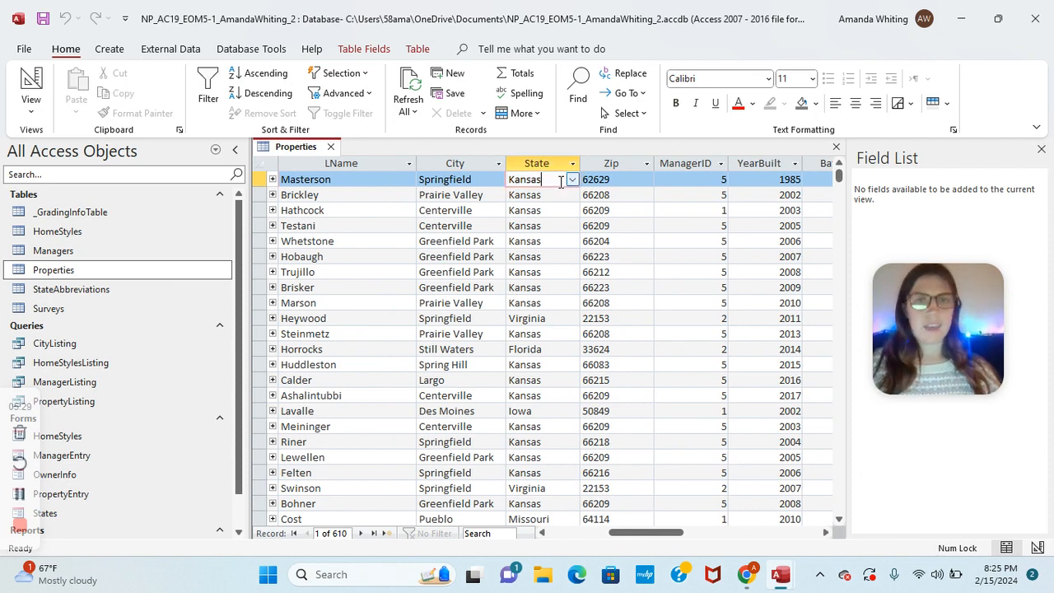
pyautogui.click(572, 180)
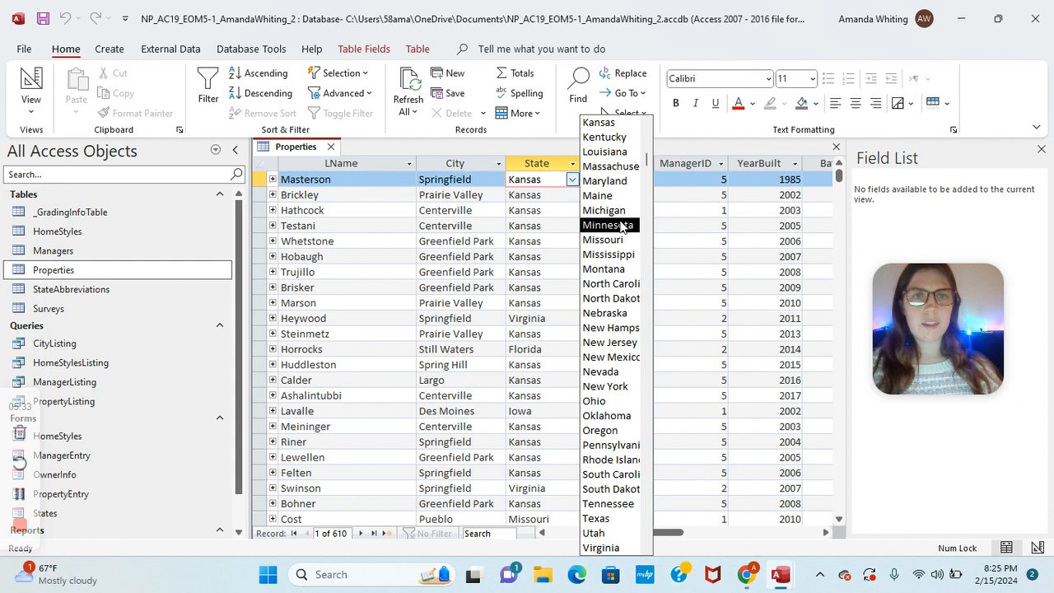
pyautogui.scroll(3, 621, 227)
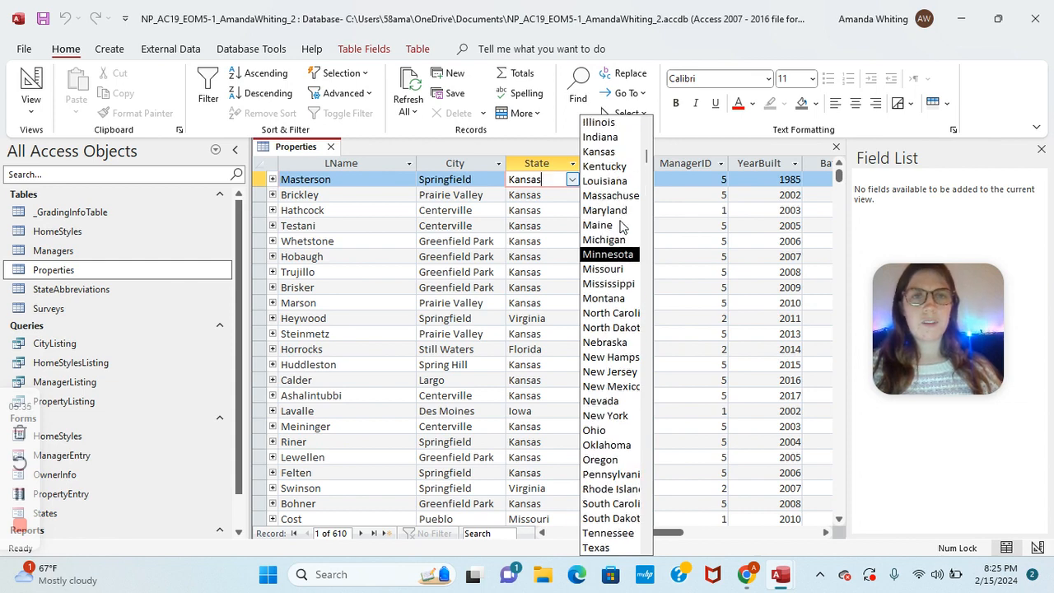
pyautogui.click(596, 136)
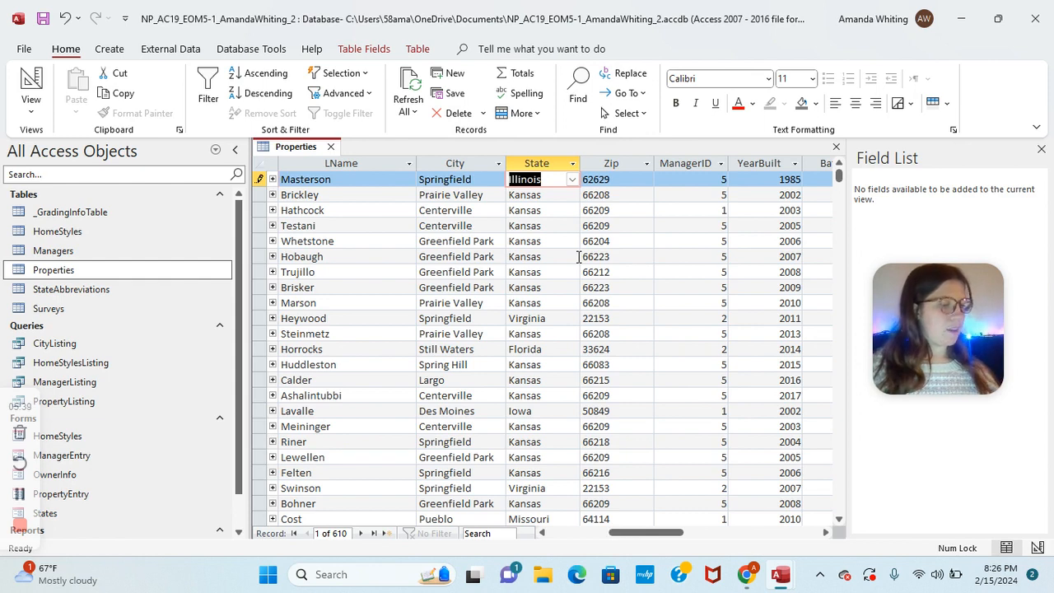
# Step: Save and close the Properties table
pyautogui.rightClick(306, 150)
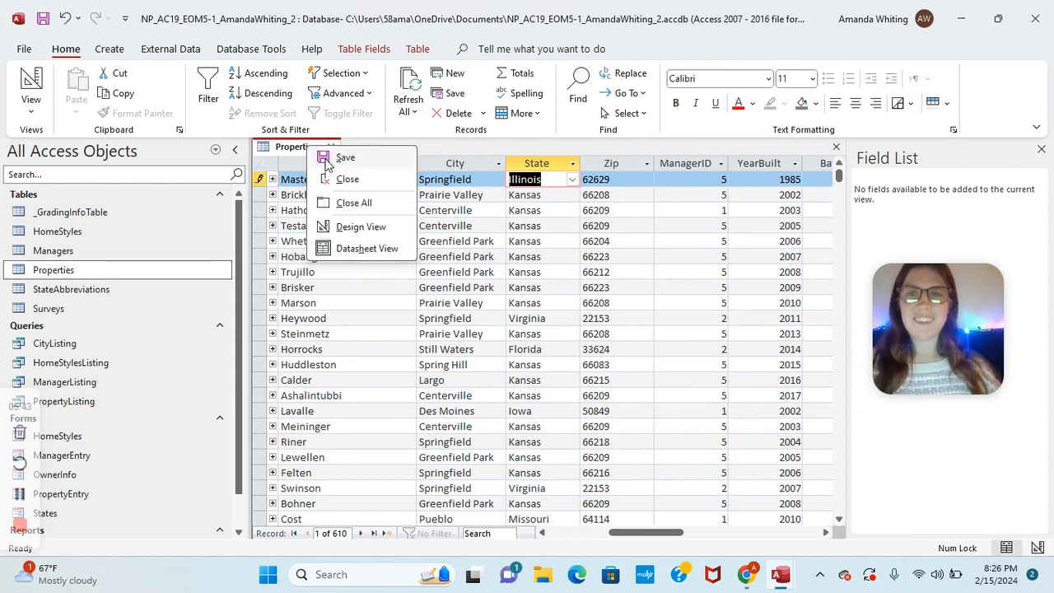
pyautogui.click(325, 165)
pyautogui.rightClick(301, 148)
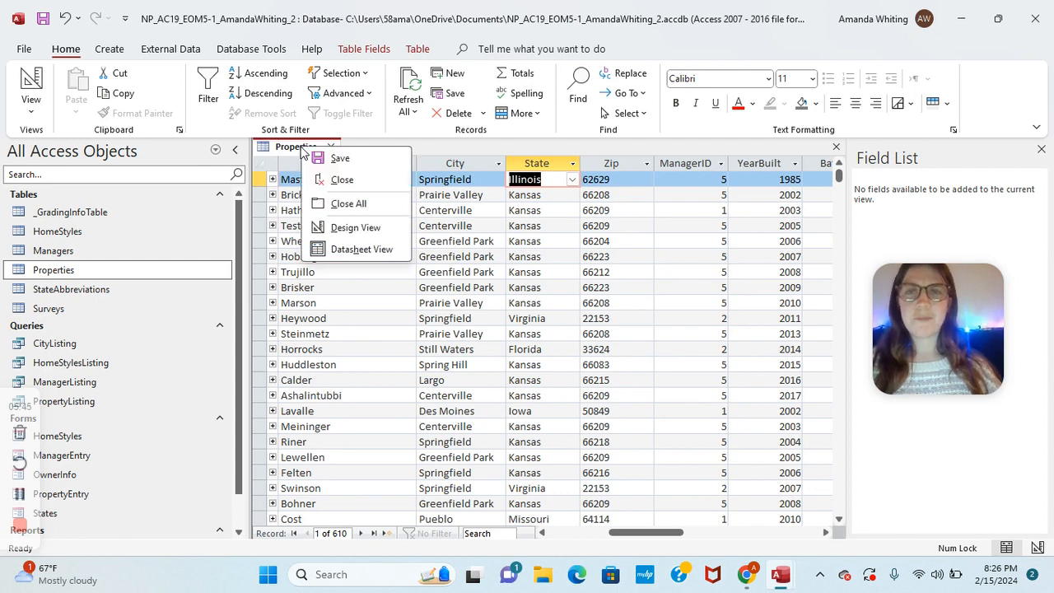
pyautogui.click(341, 180)
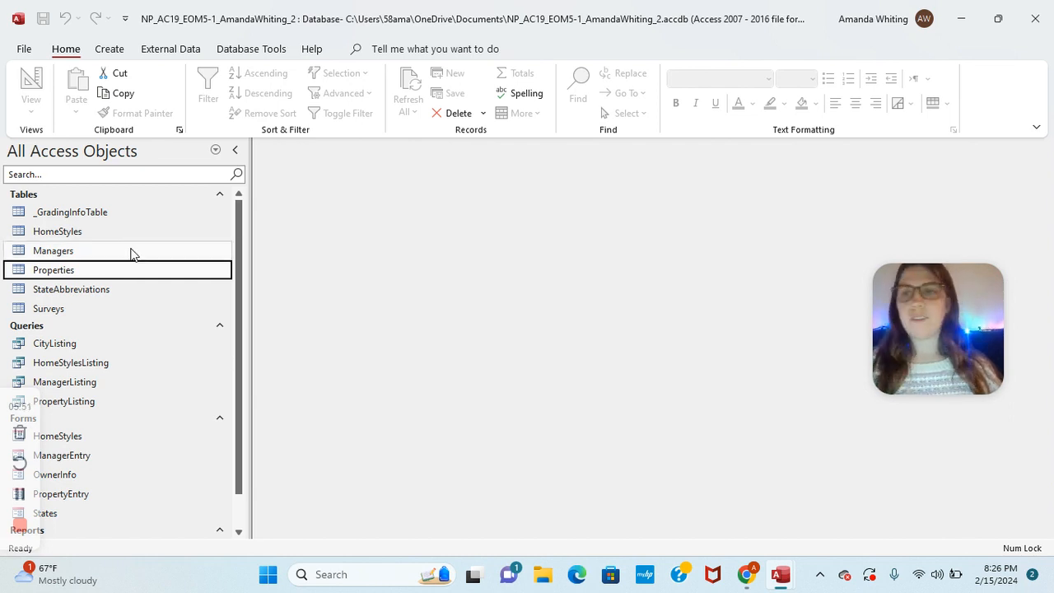
# Step: Open the Managers table in Design view with its Property Sheet, ready at Validation Rule
pyautogui.rightClick(76, 251)
pyautogui.click(119, 245)
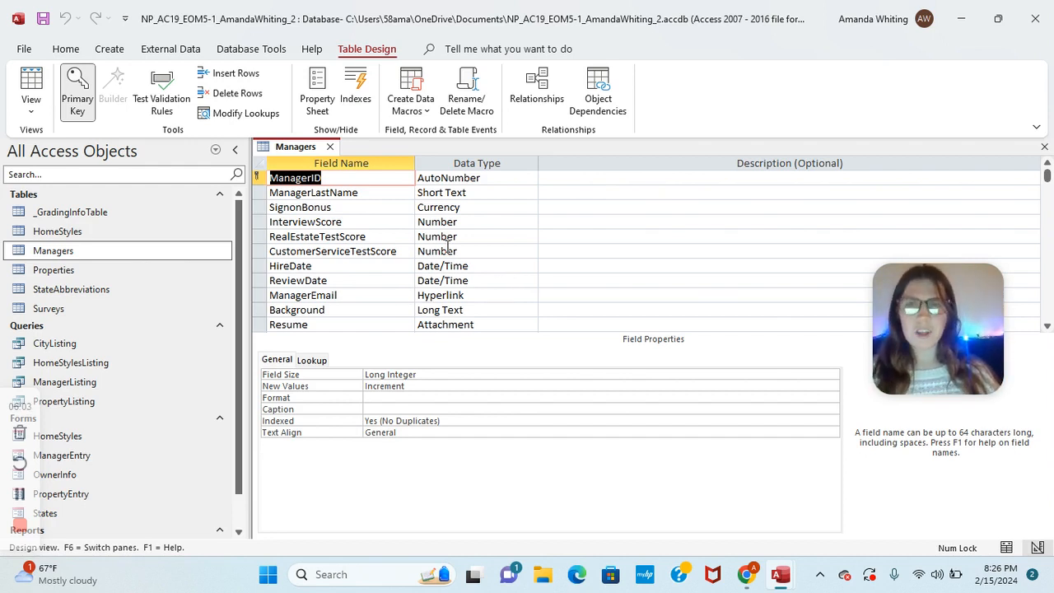
pyautogui.click(321, 104)
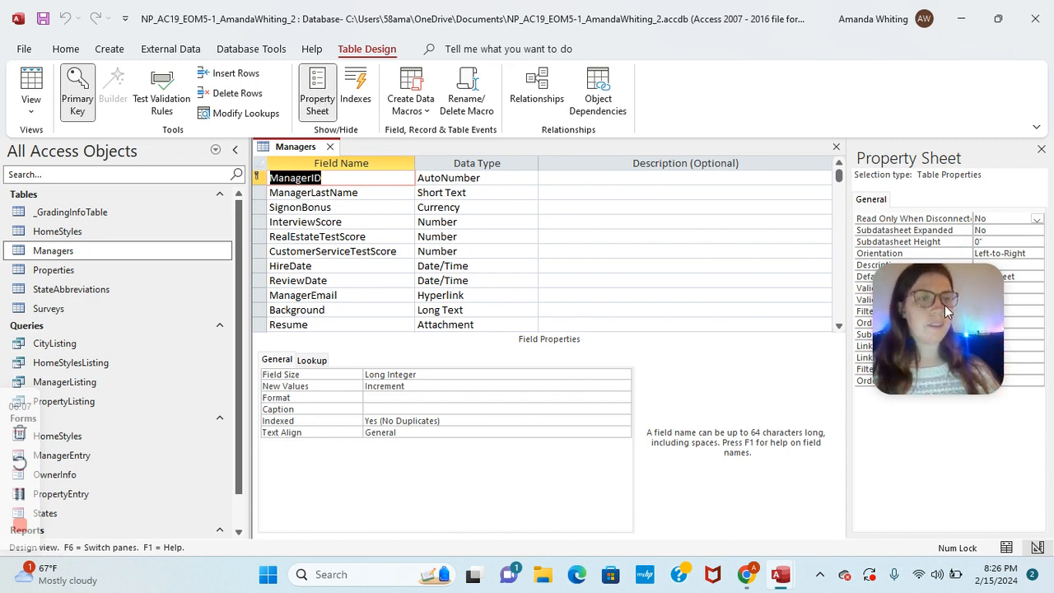
pyautogui.moveTo(944, 304); pyautogui.dragTo(750, 424)
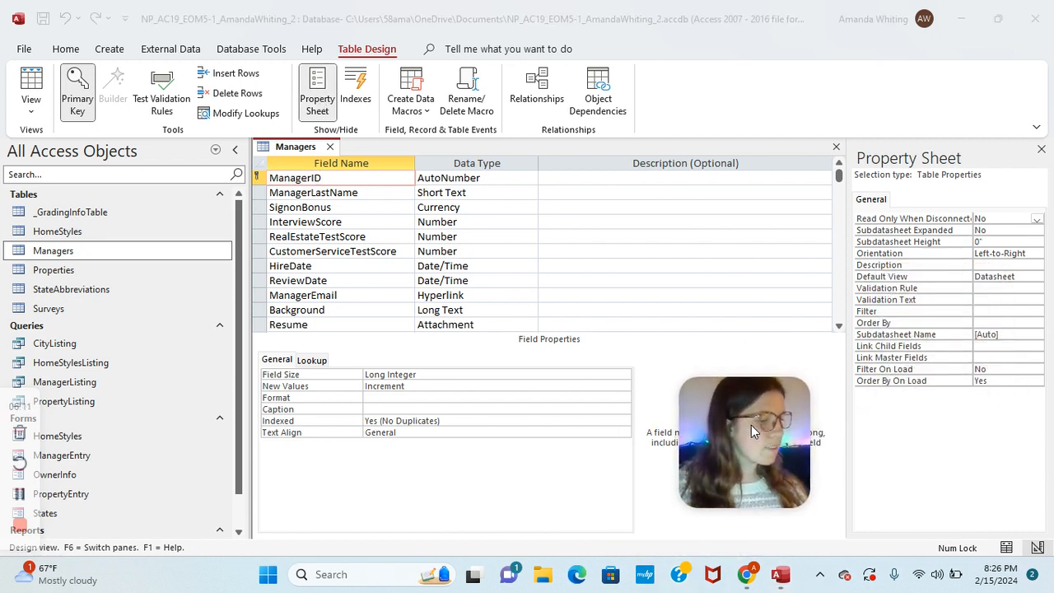
pyautogui.click(964, 295)
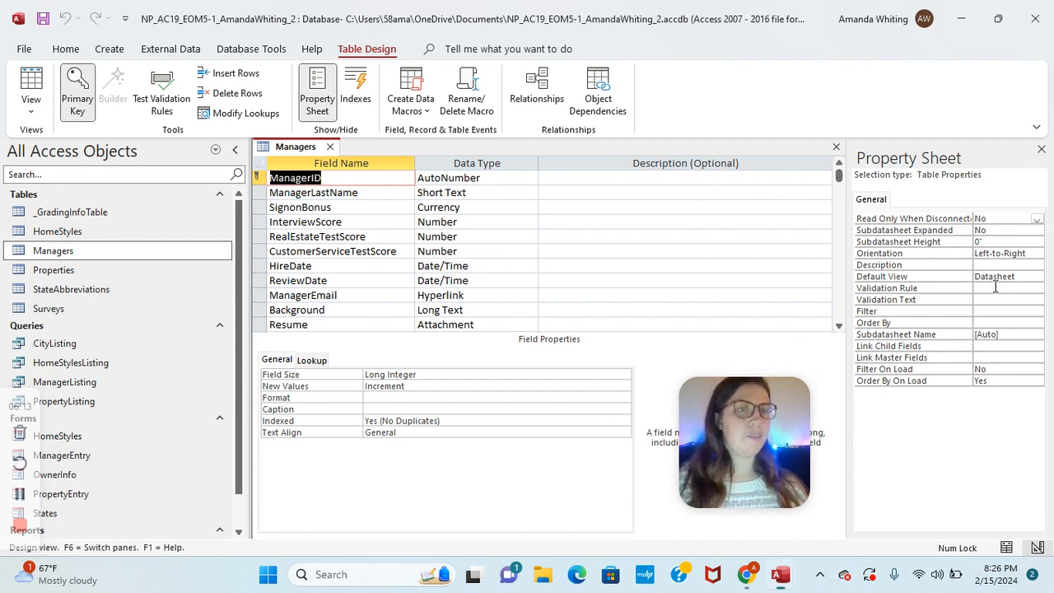
pyautogui.click(994, 288)
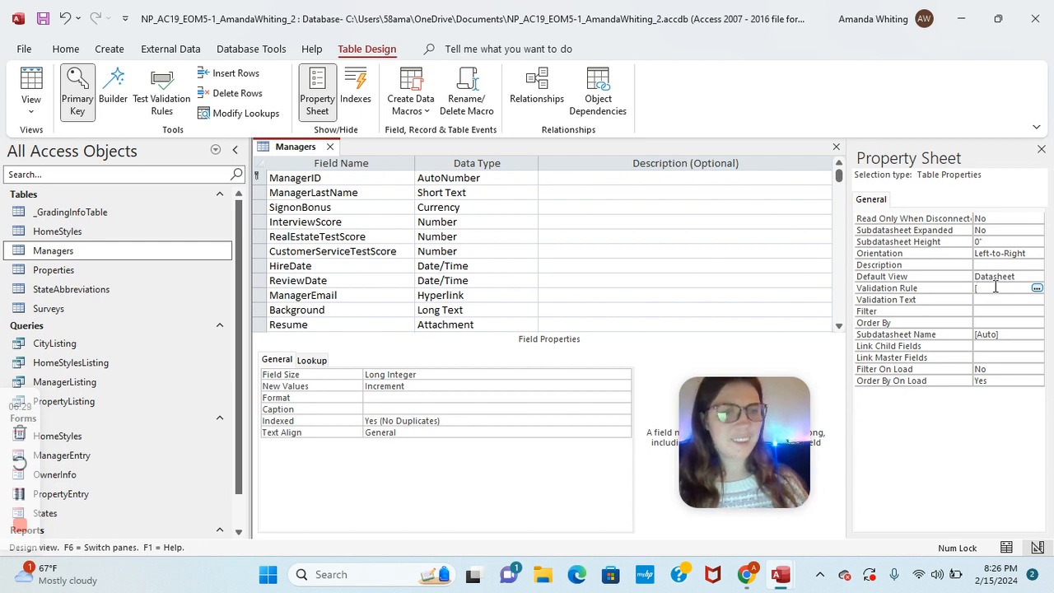
# Step: Set the table rule [ReviewDate]>=[HireDate] with a message requiring review date on or after hire date
pyautogui.write('[Review')
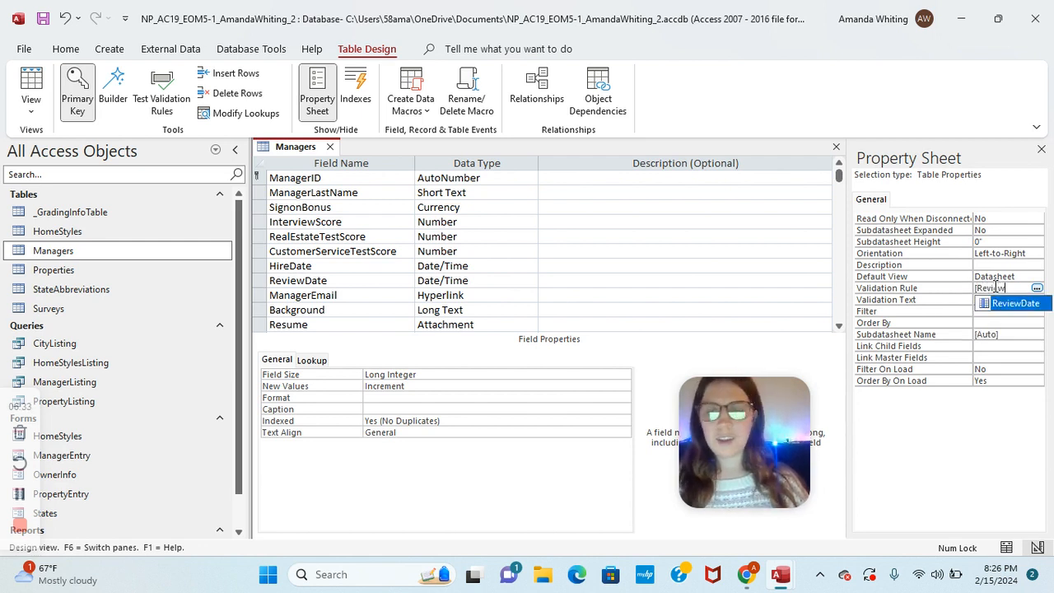
pyautogui.press('Tab')
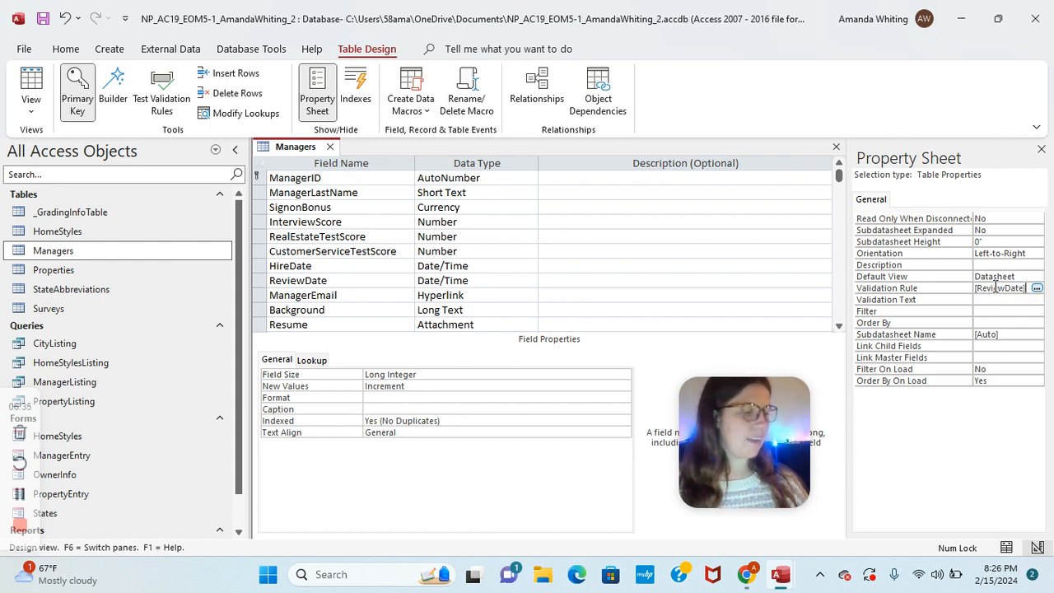
pyautogui.write('>')
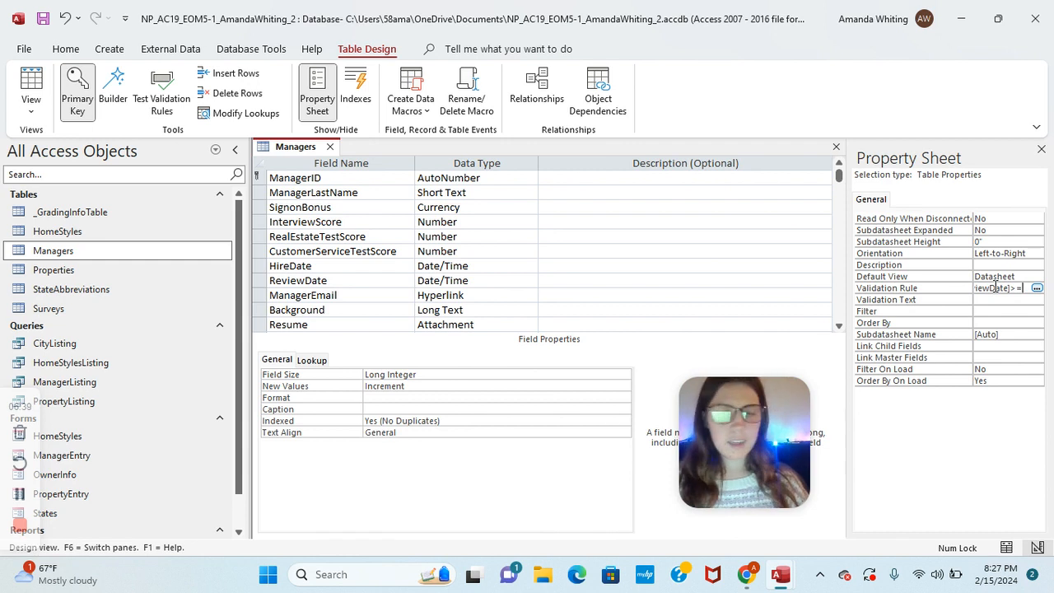
pyautogui.write('=[HireDate]')
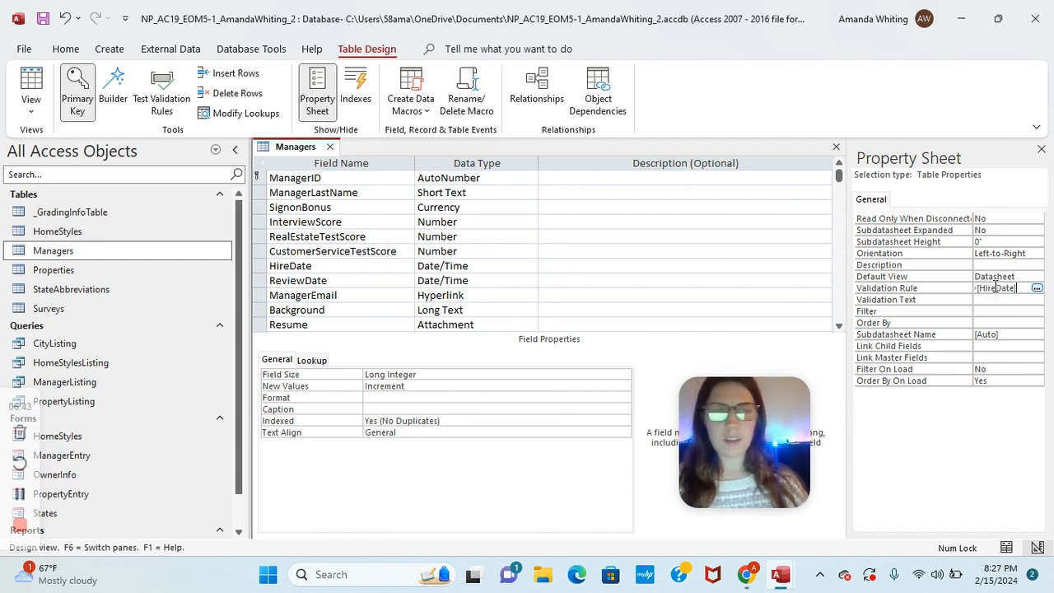
pyautogui.click(996, 302)
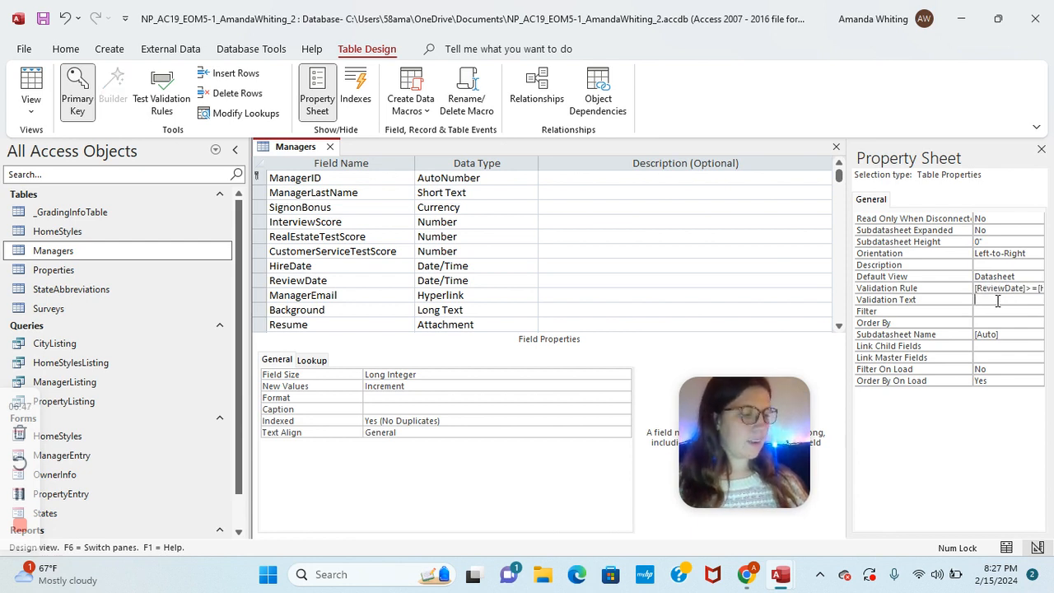
pyautogui.write('Review date mu')
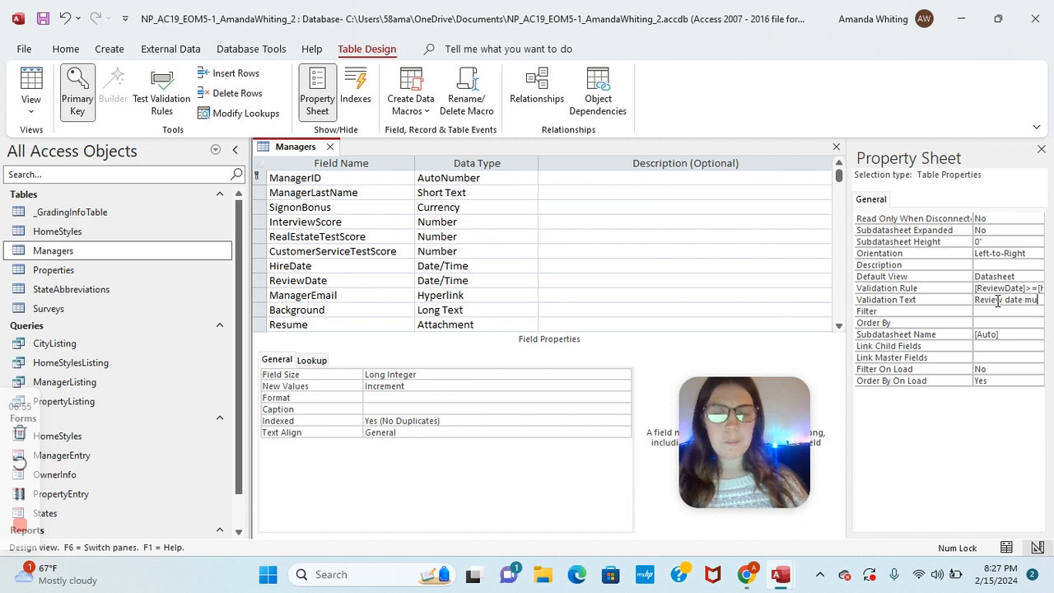
pyautogui.write('st')
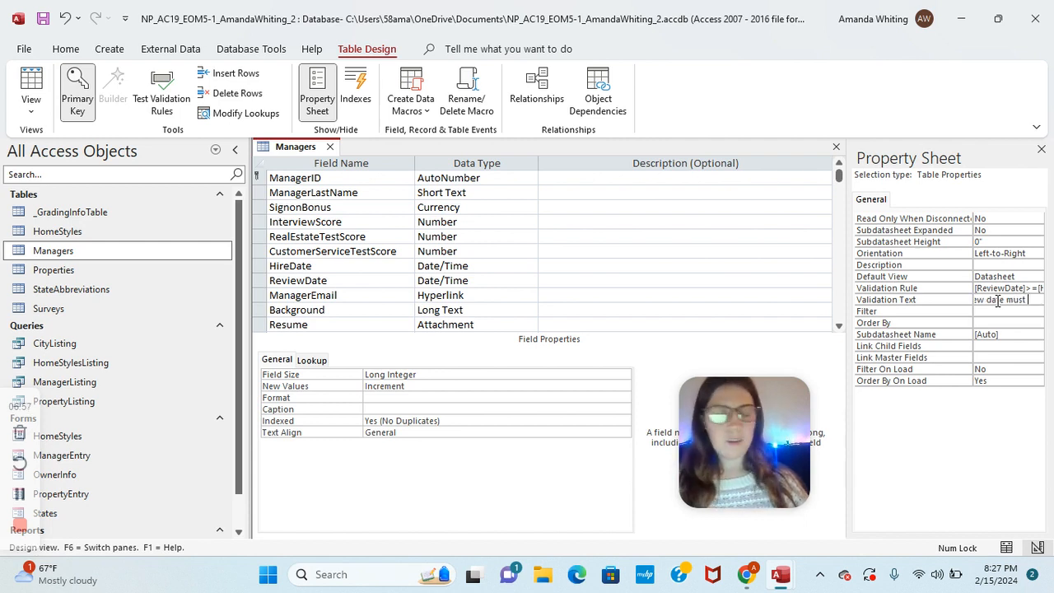
pyautogui.write(' be gre')
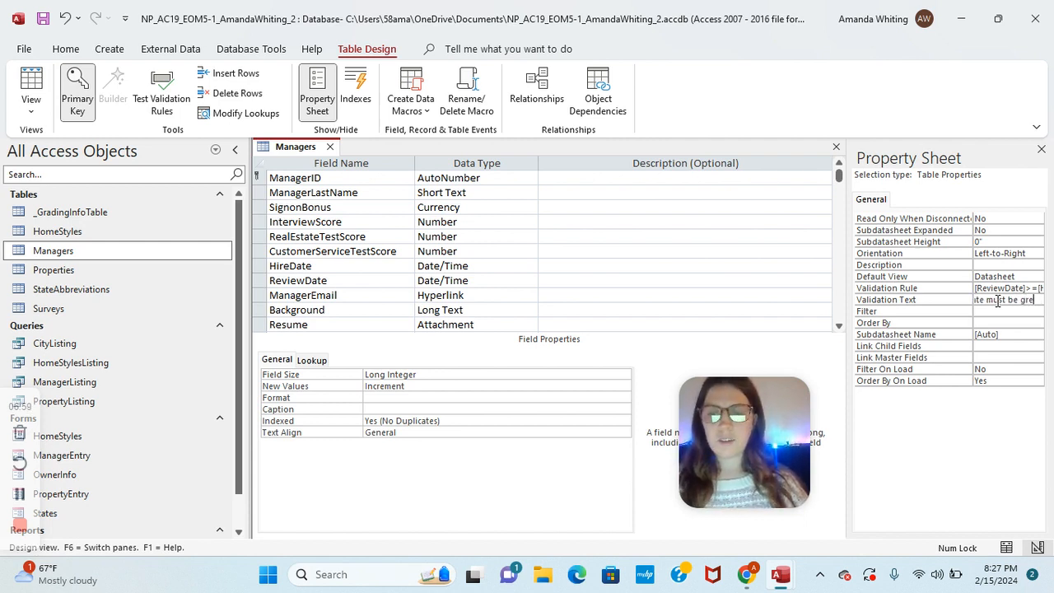
pyautogui.write('ater than ')
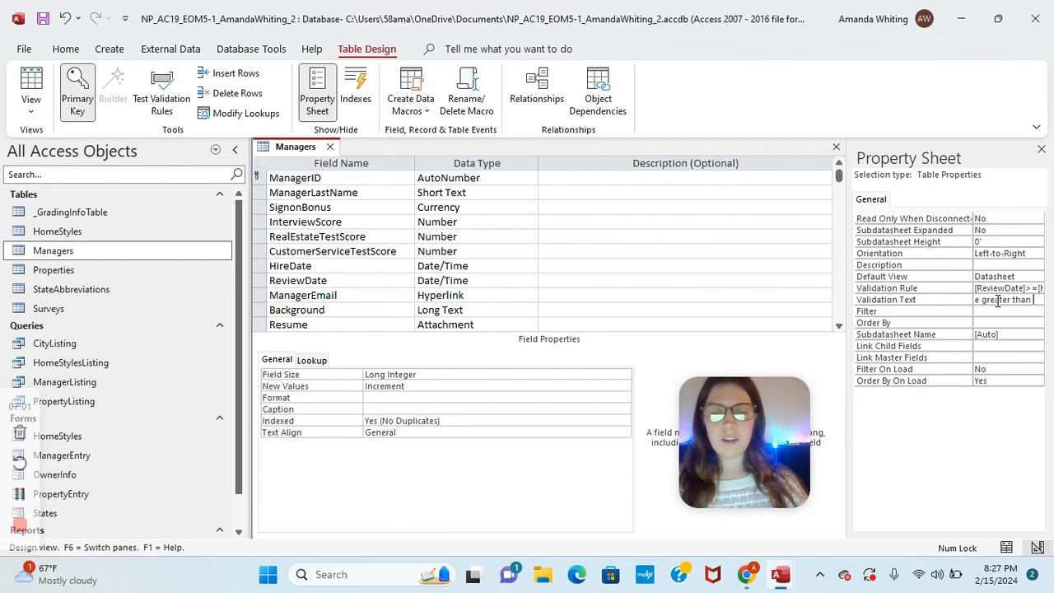
pyautogui.write('or equal')
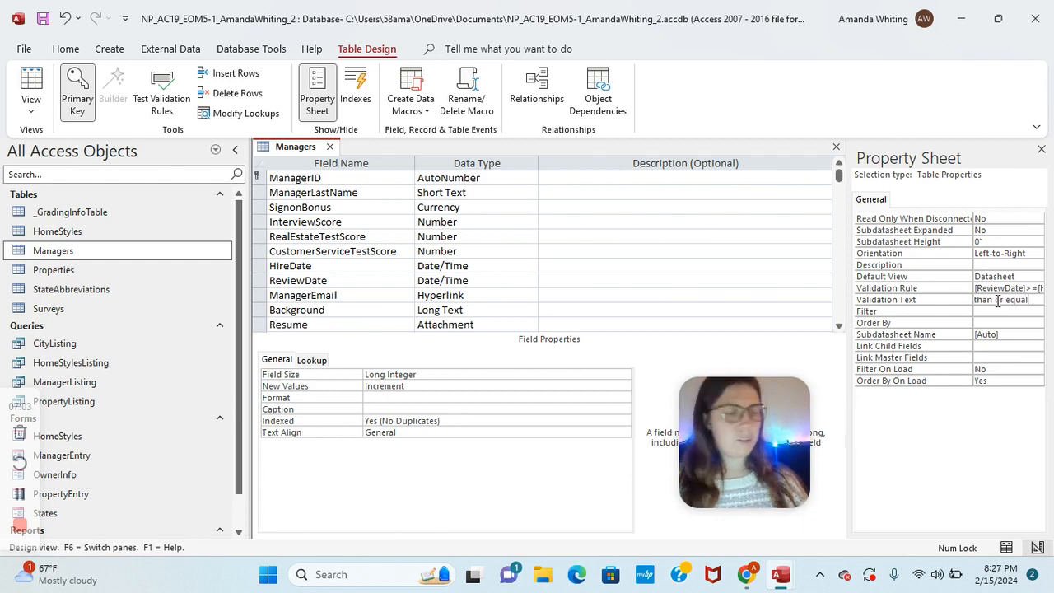
pyautogui.write(' to the hire date')
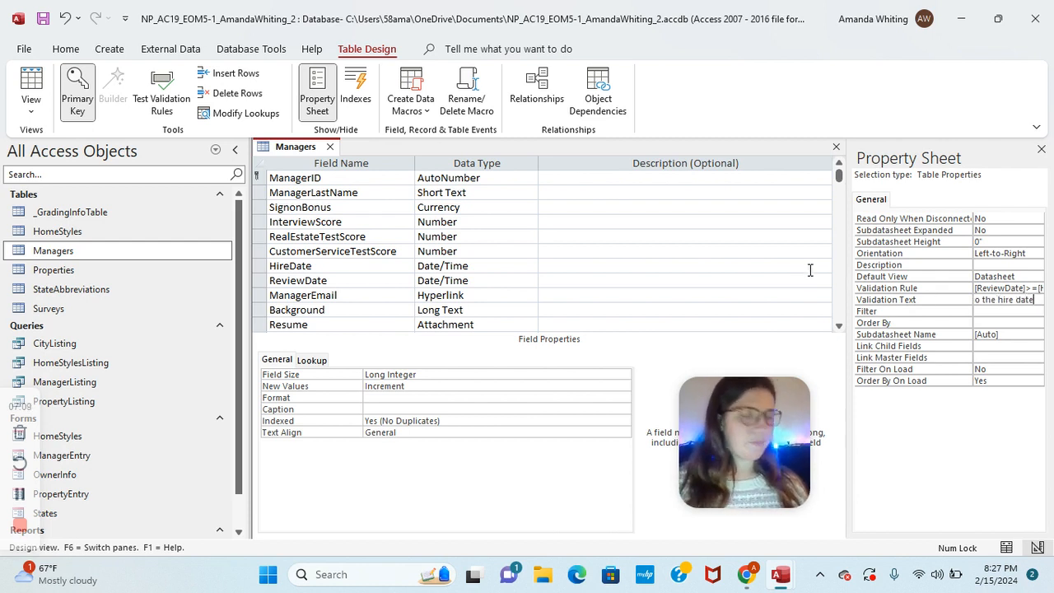
# Step: Save the Managers table, test existing data against the rule, and close it
pyautogui.rightClick(302, 147)
pyautogui.click(321, 156)
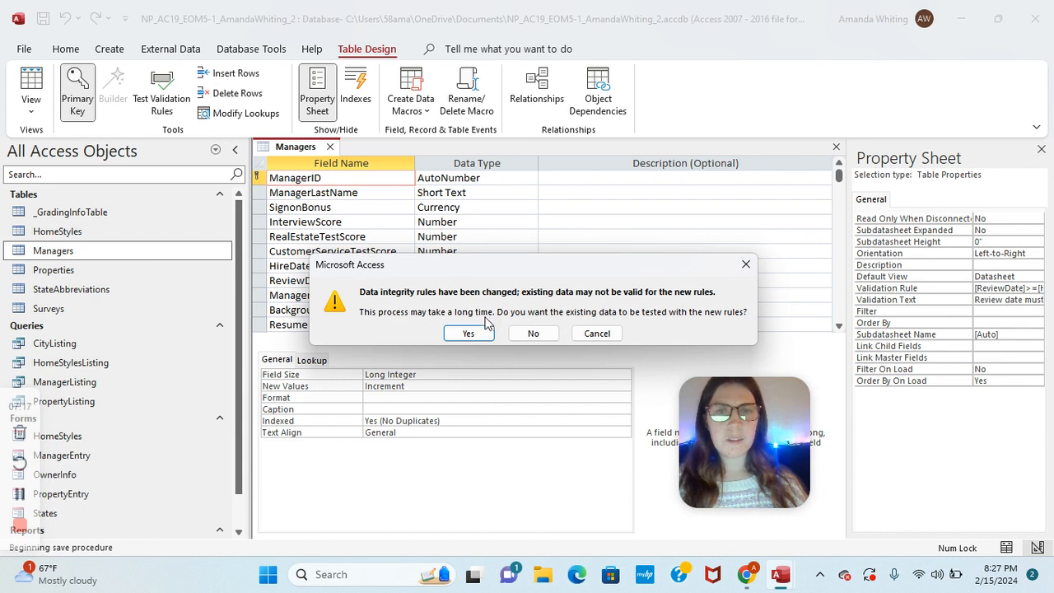
pyautogui.click(466, 338)
pyautogui.rightClick(293, 148)
pyautogui.click(310, 160)
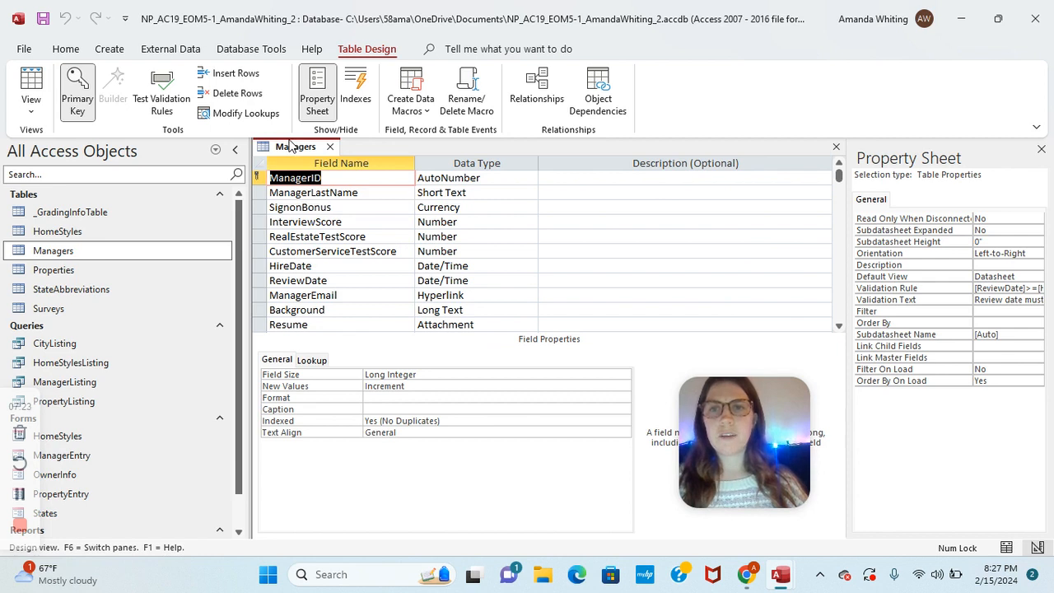
pyautogui.rightClick(289, 146)
pyautogui.click(335, 178)
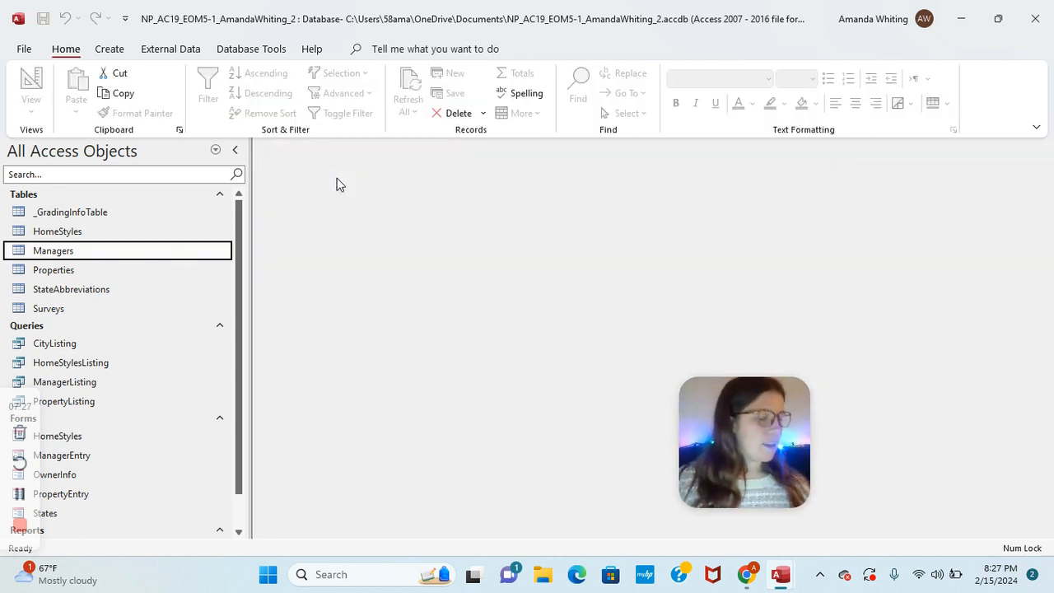
# Step: Open the Surveys table and the attachment manager for survey record 2
pyautogui.click(91, 311)
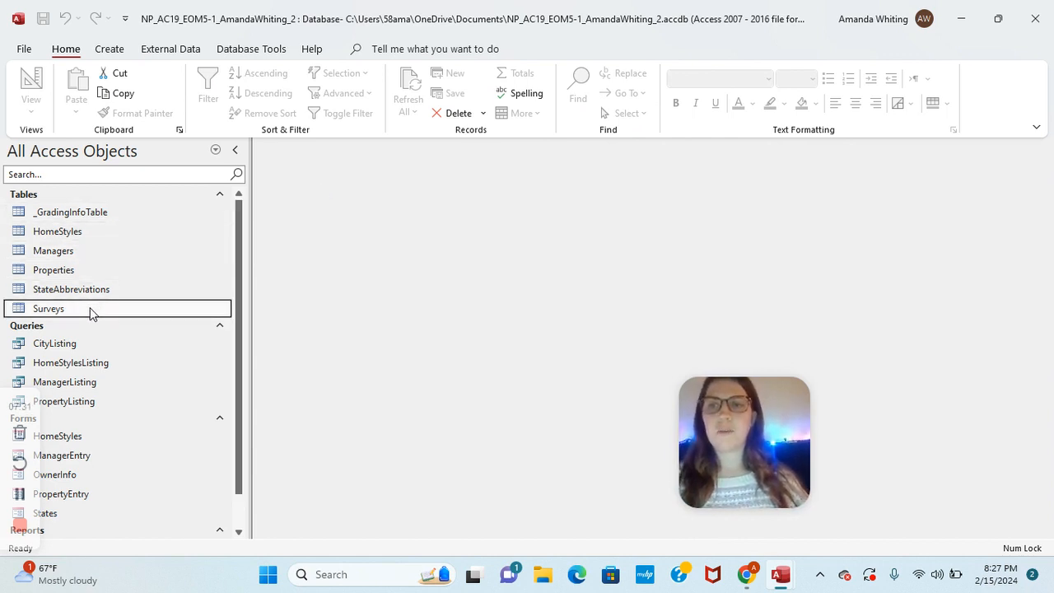
pyautogui.doubleClick(91, 311)
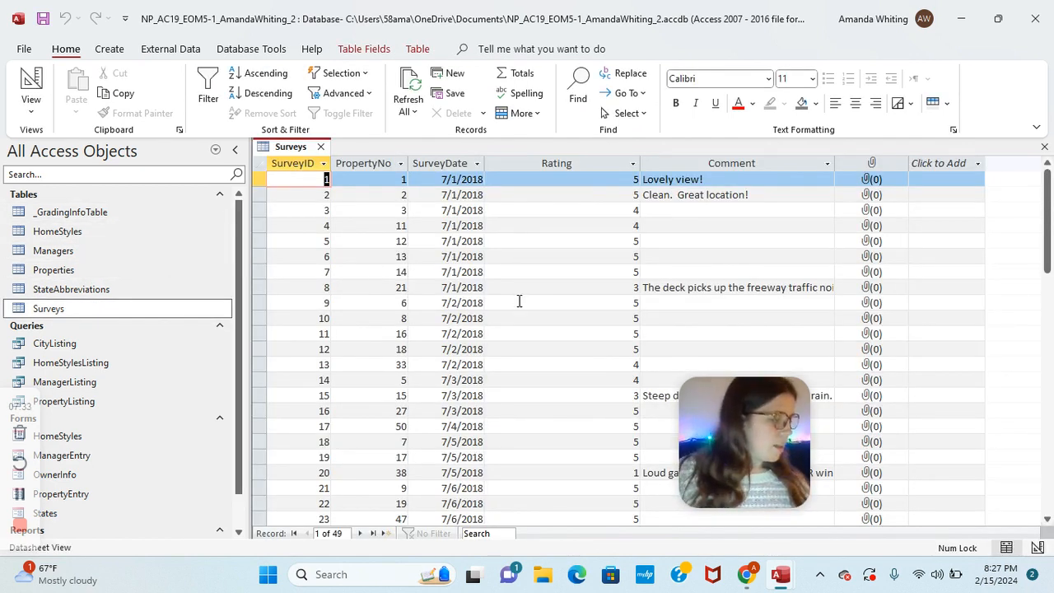
pyautogui.click(862, 197)
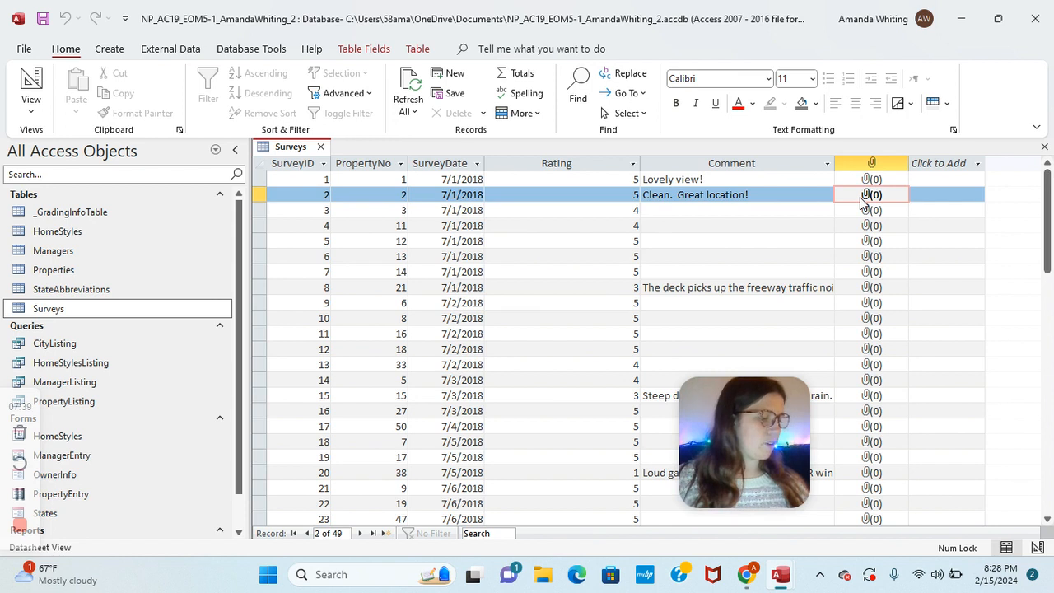
pyautogui.rightClick(852, 202)
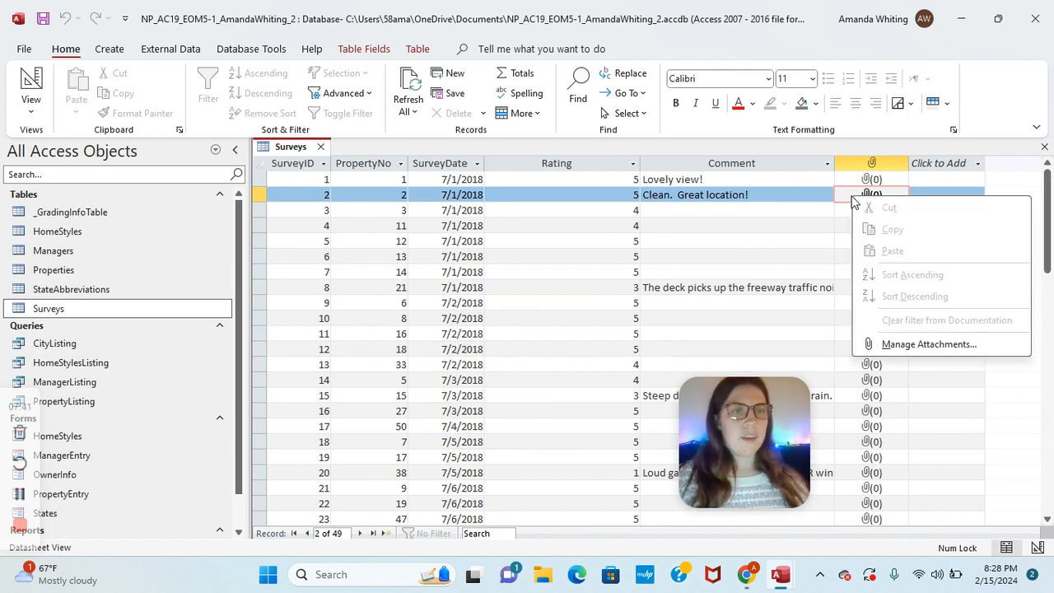
pyautogui.click(907, 346)
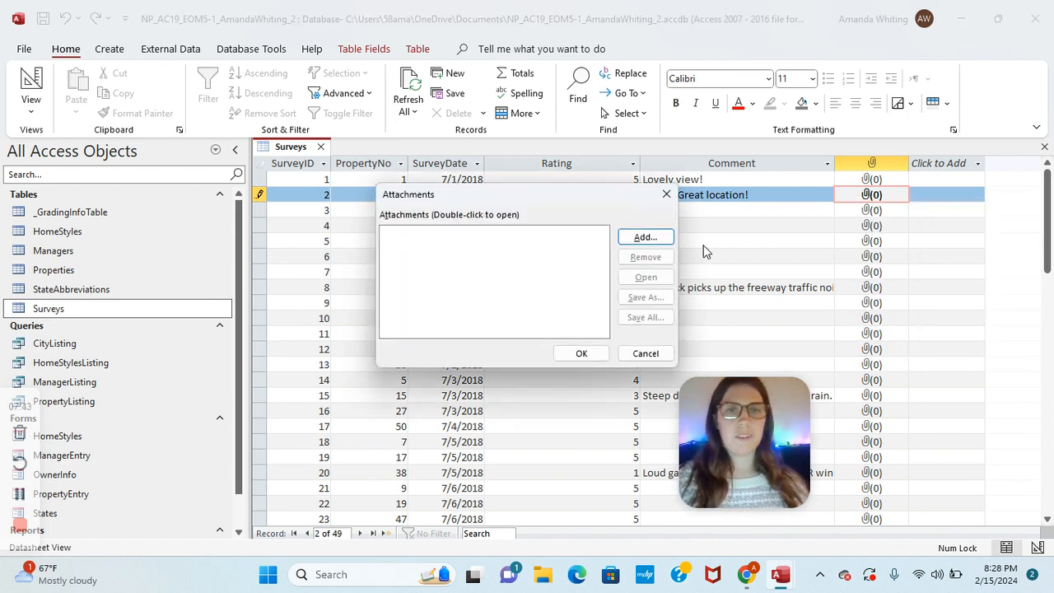
# Step: Add Support_AC19_EOM5-1_Sunset.jpg from Downloads as the record's attachment and confirm
pyautogui.click(659, 237)
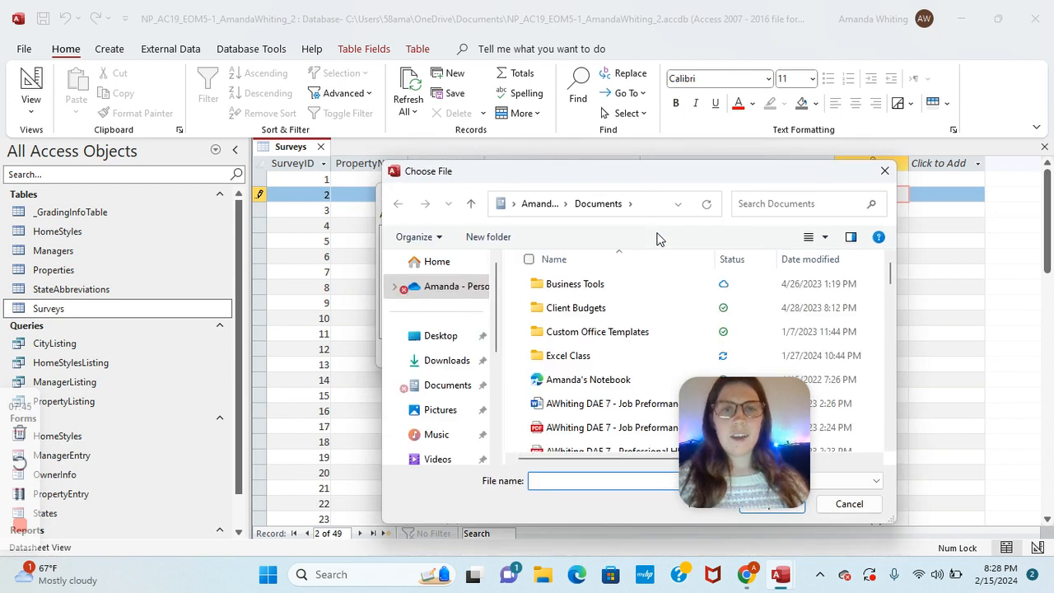
pyautogui.moveTo(745, 424); pyautogui.dragTo(887, 393)
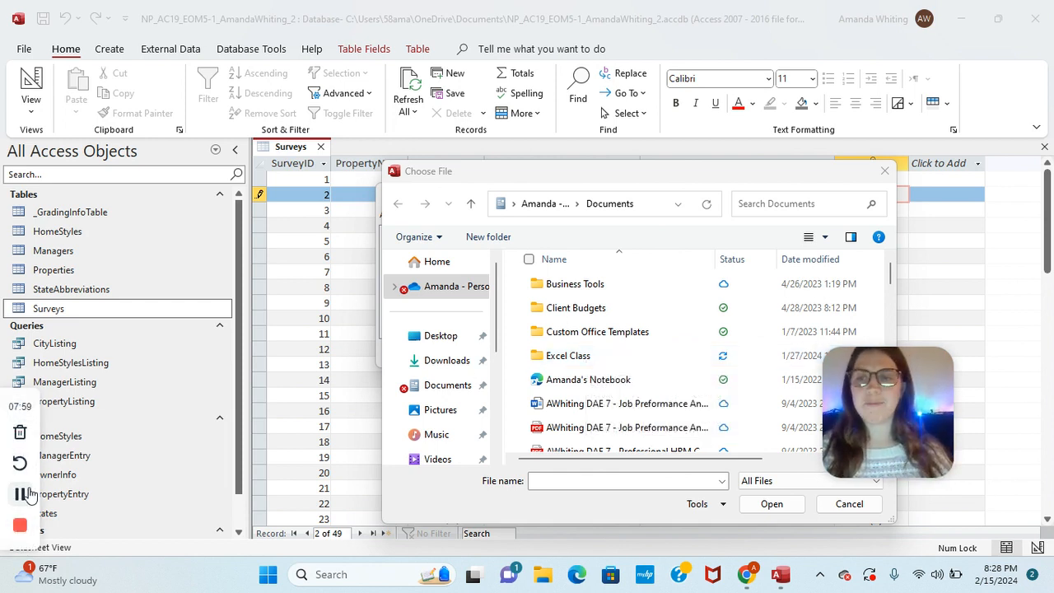
pyautogui.click(20, 498)
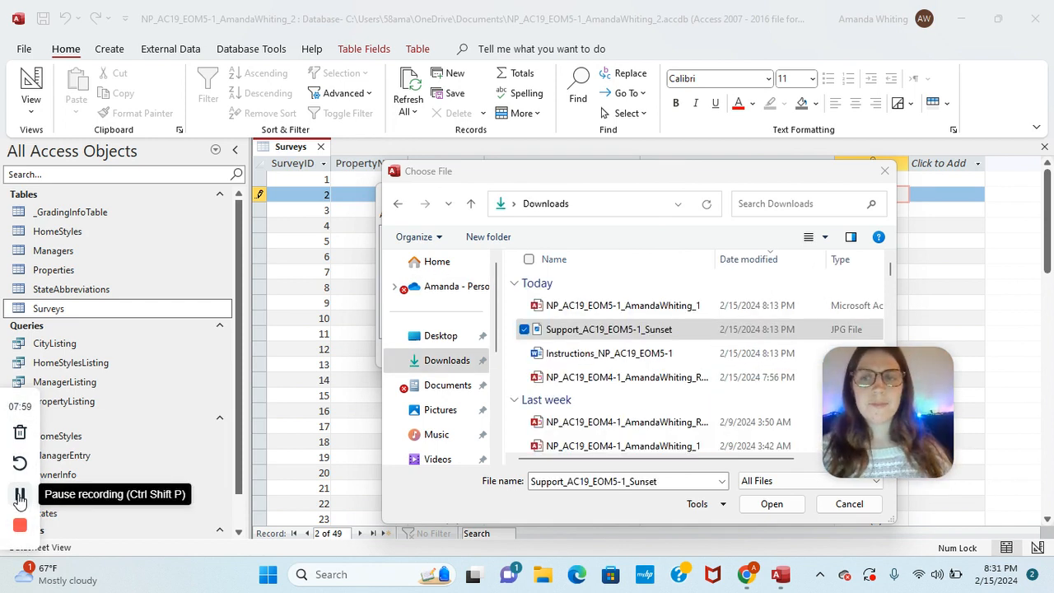
pyautogui.click(550, 330)
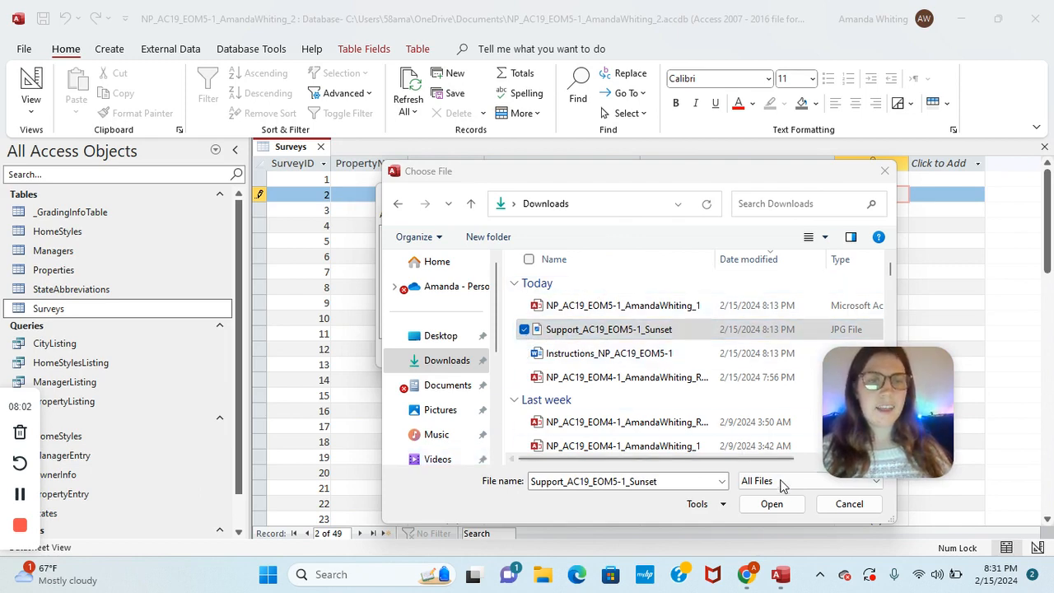
pyautogui.click(771, 502)
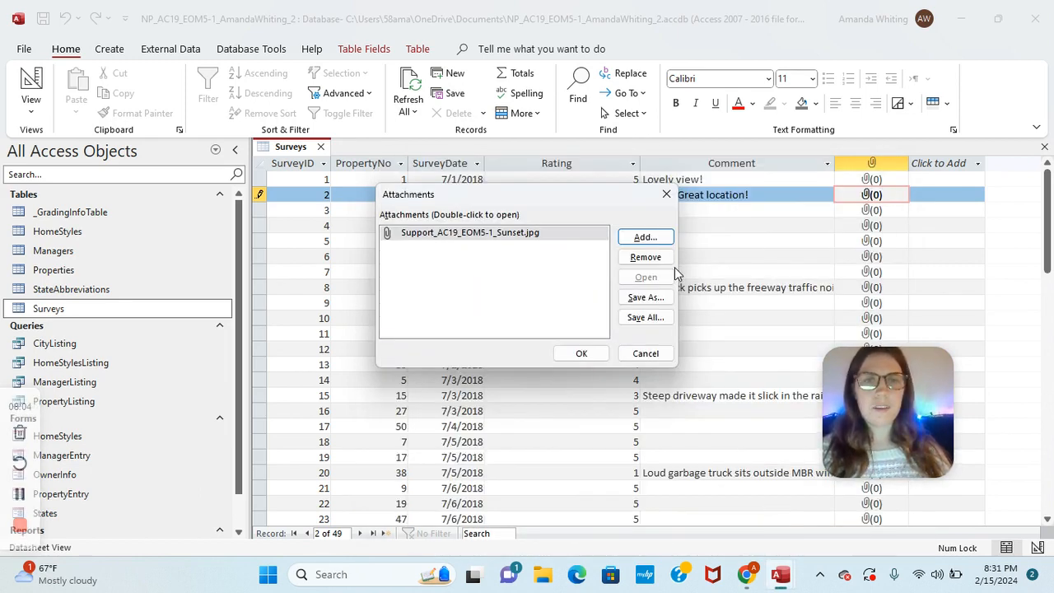
pyautogui.click(647, 237)
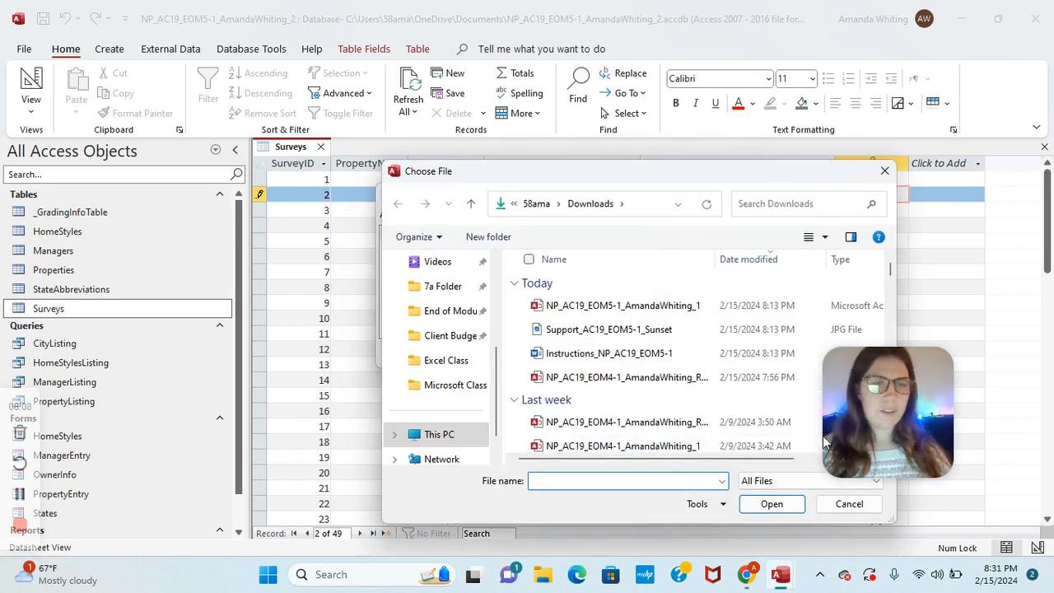
pyautogui.click(533, 329)
pyautogui.click(786, 504)
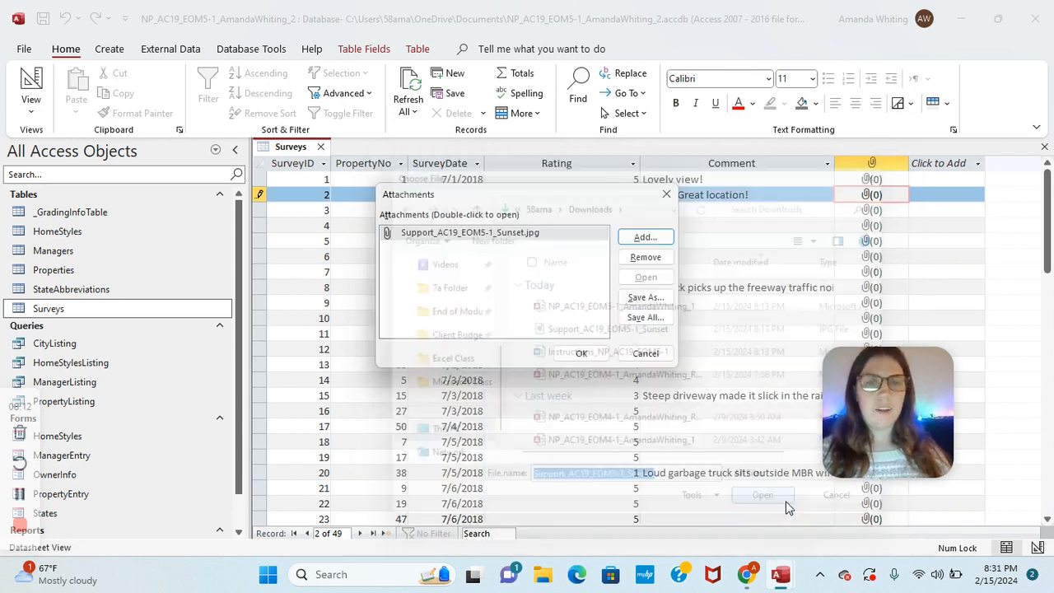
pyautogui.click(581, 353)
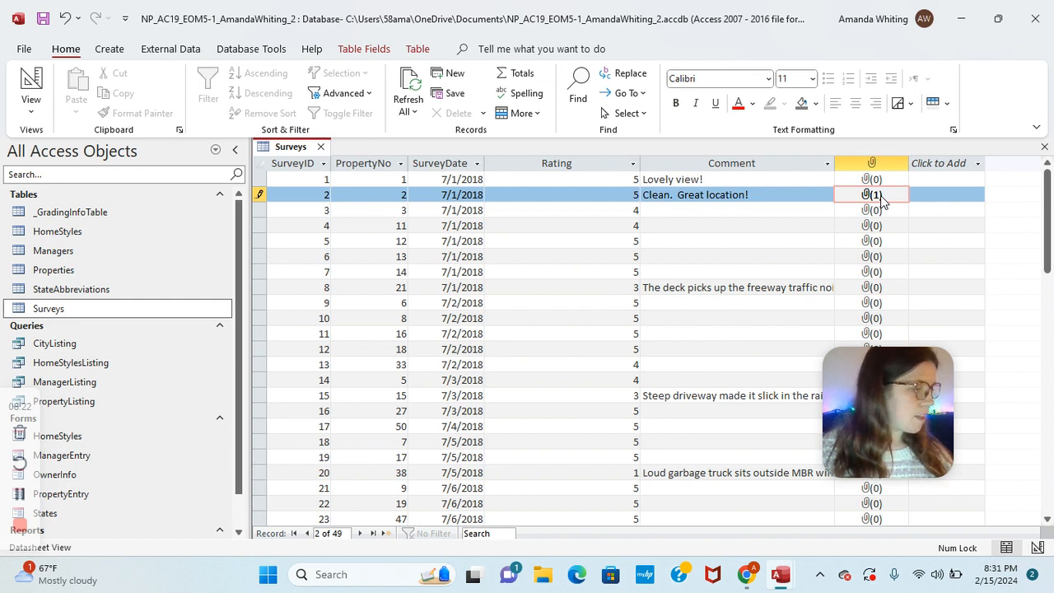
# Step: Scroll through the survey records down to the blank new-record row
pyautogui.rightClick(612, 330)
pyautogui.click(562, 332)
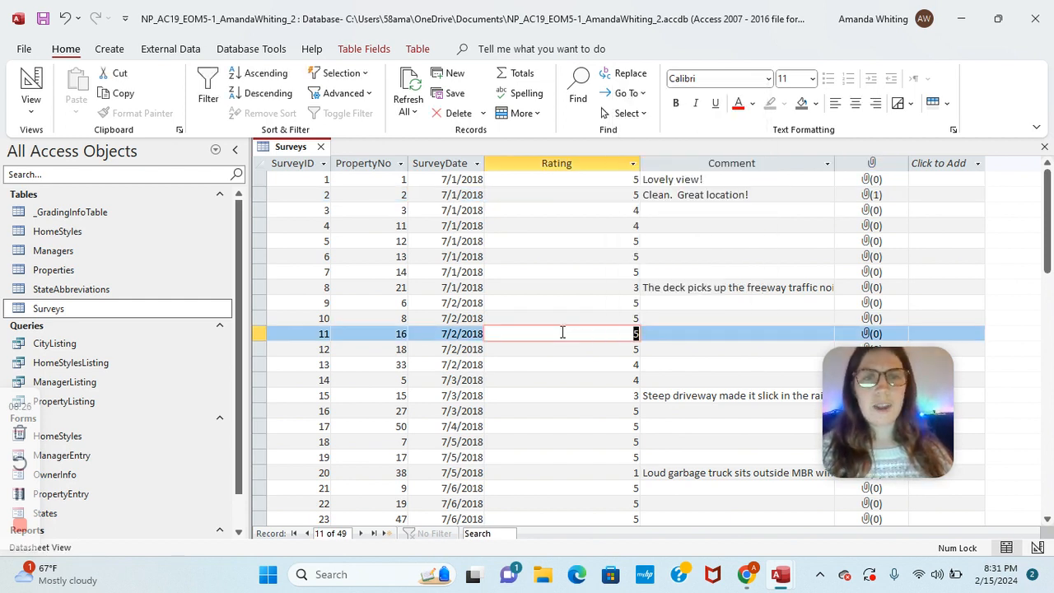
pyautogui.scroll(-1, 562, 332)
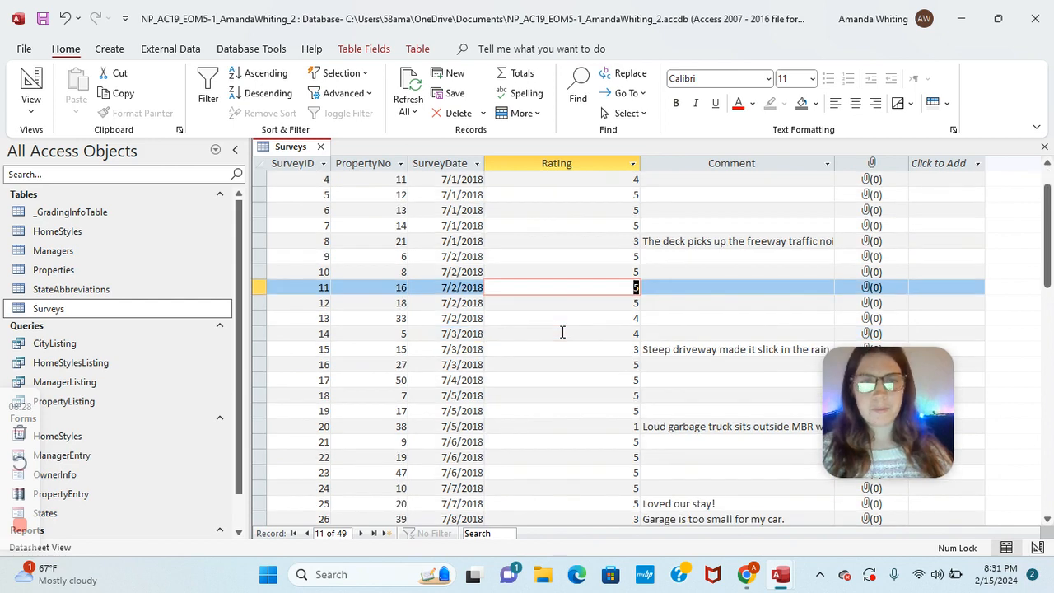
pyautogui.click(562, 332)
pyautogui.scroll(-5, 562, 331)
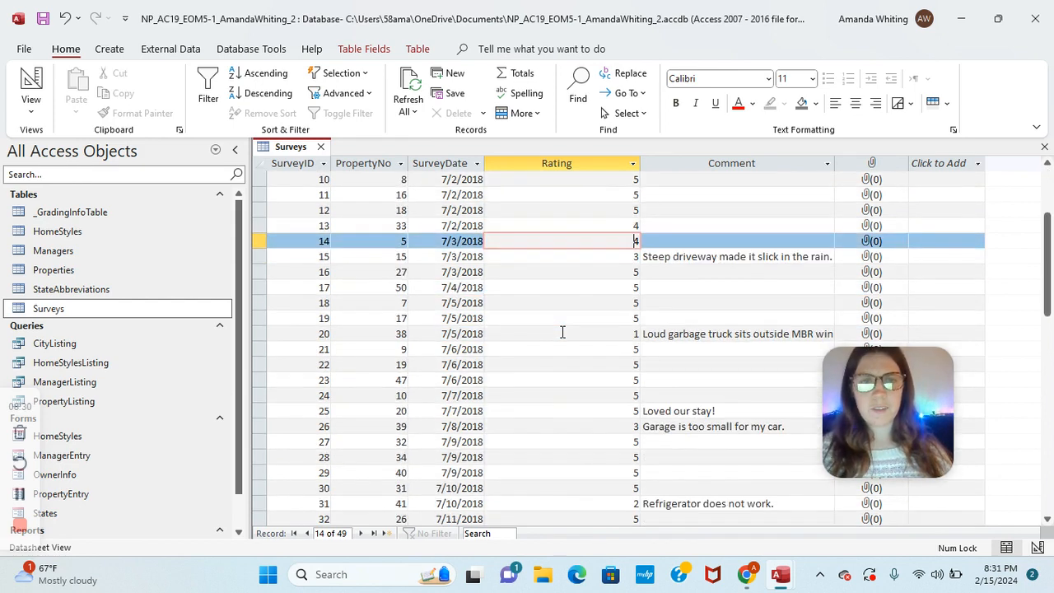
pyautogui.scroll(-8, 562, 331)
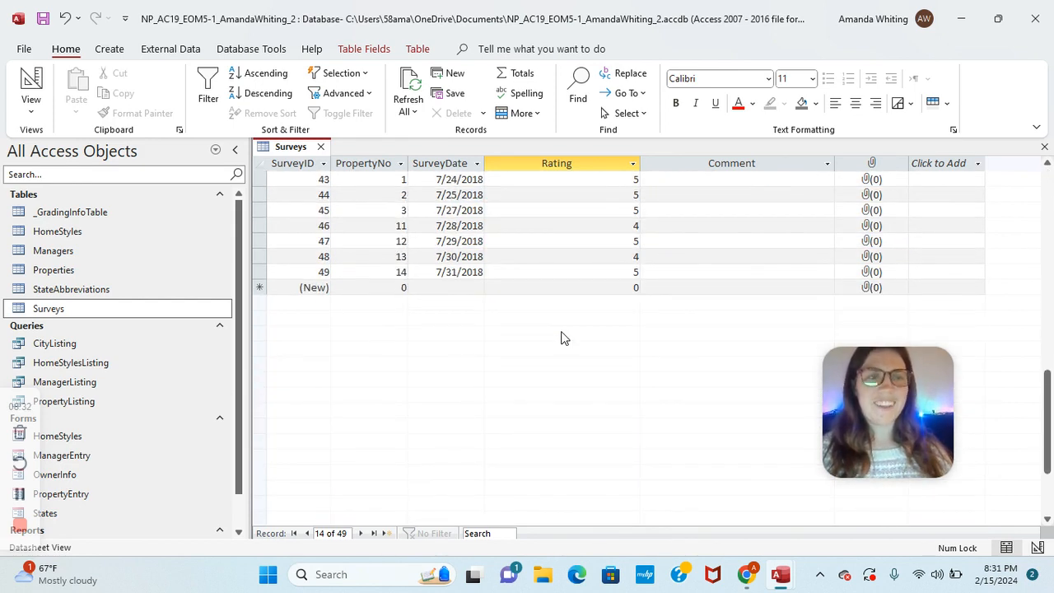
pyautogui.click(580, 286)
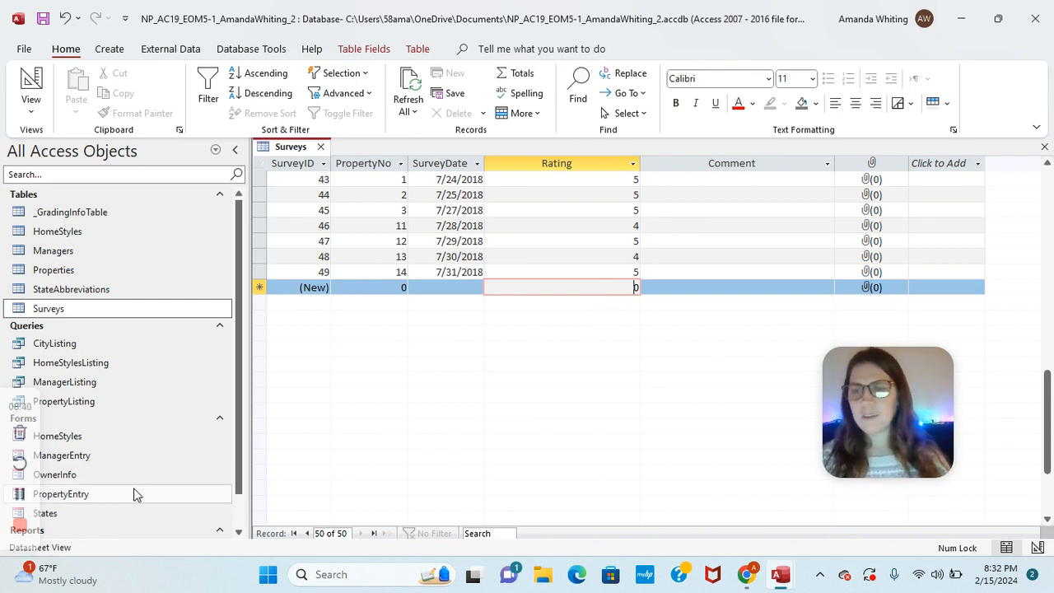
pyautogui.click(20, 493)
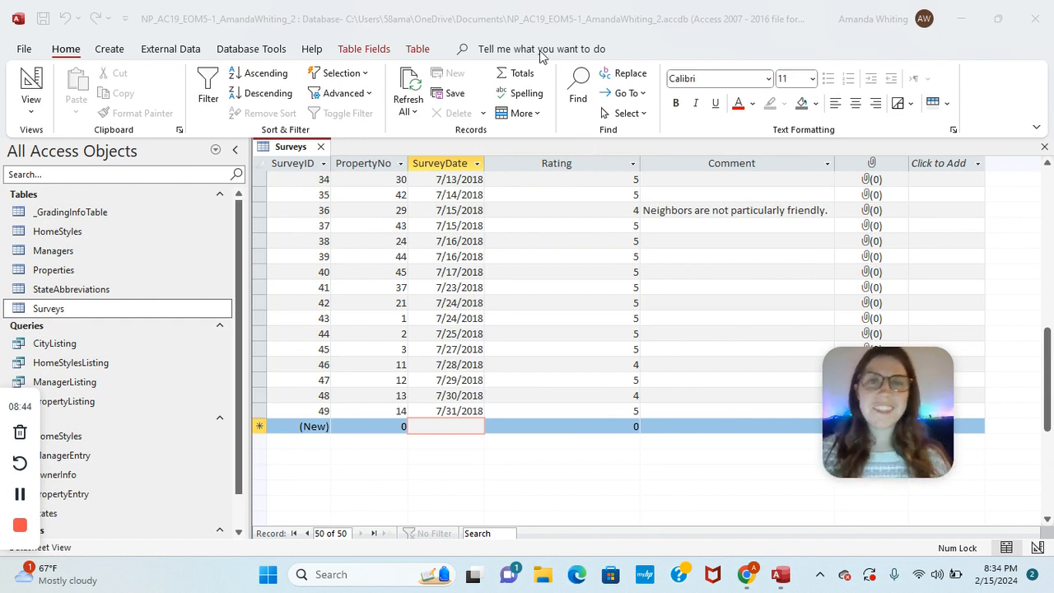
# Step: Add a Totals row showing the Average of Rating (4.59)
pyautogui.click(510, 74)
pyautogui.click(509, 74)
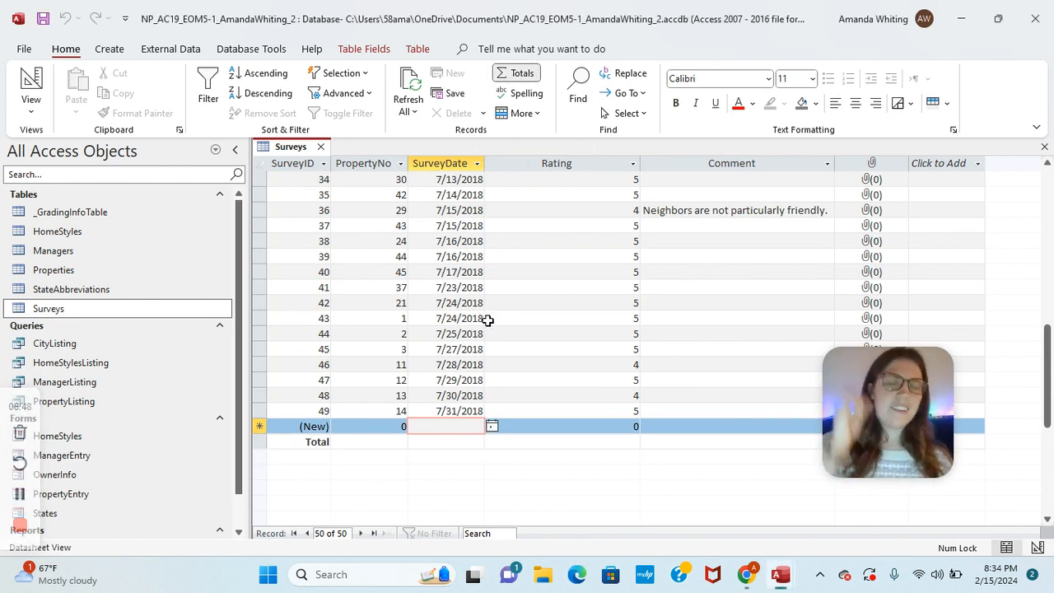
pyautogui.click(585, 443)
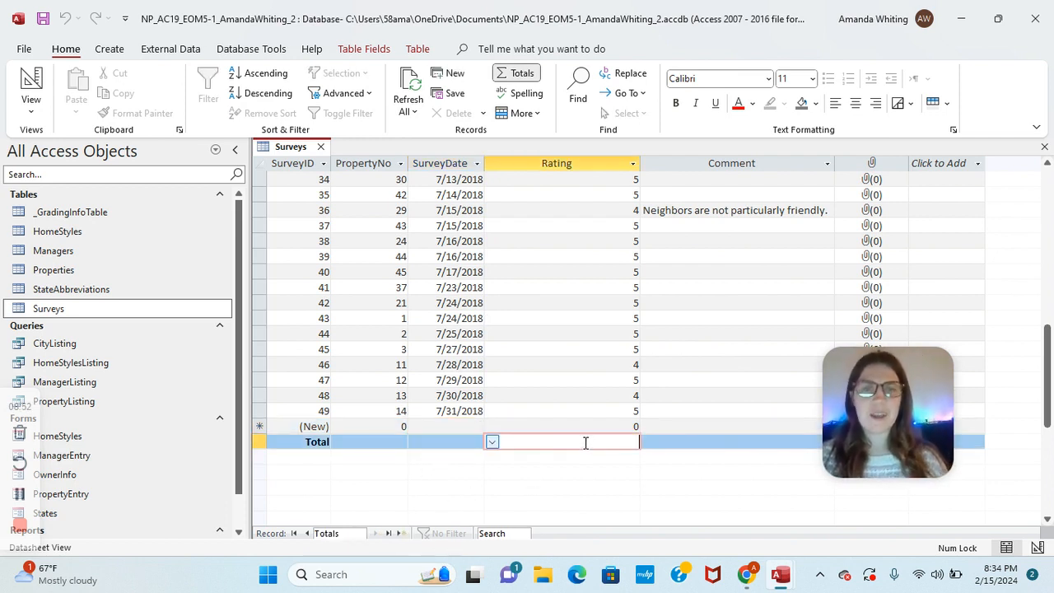
pyautogui.click(492, 442)
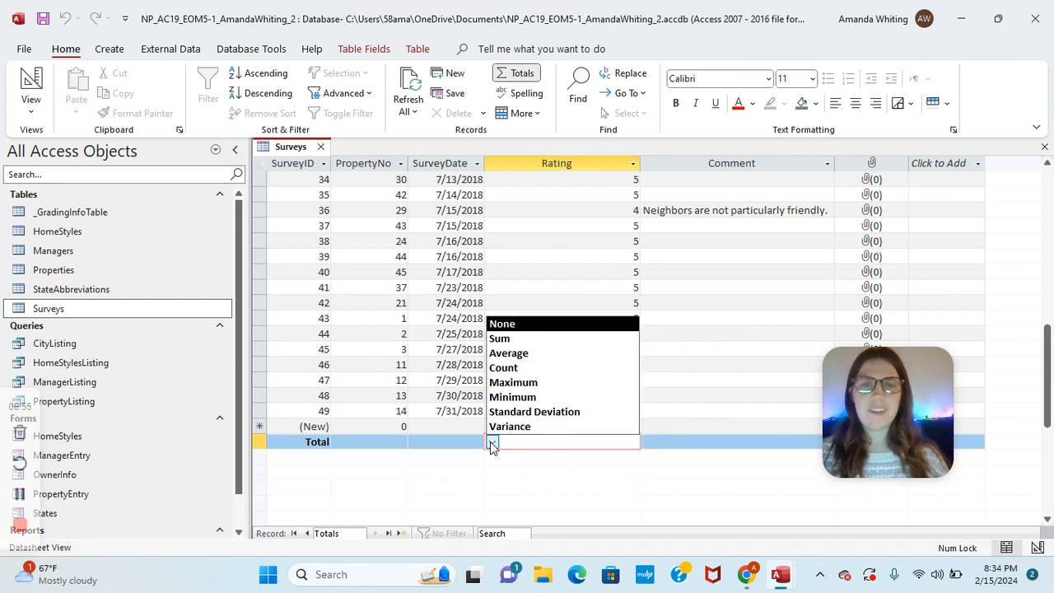
pyautogui.click(494, 354)
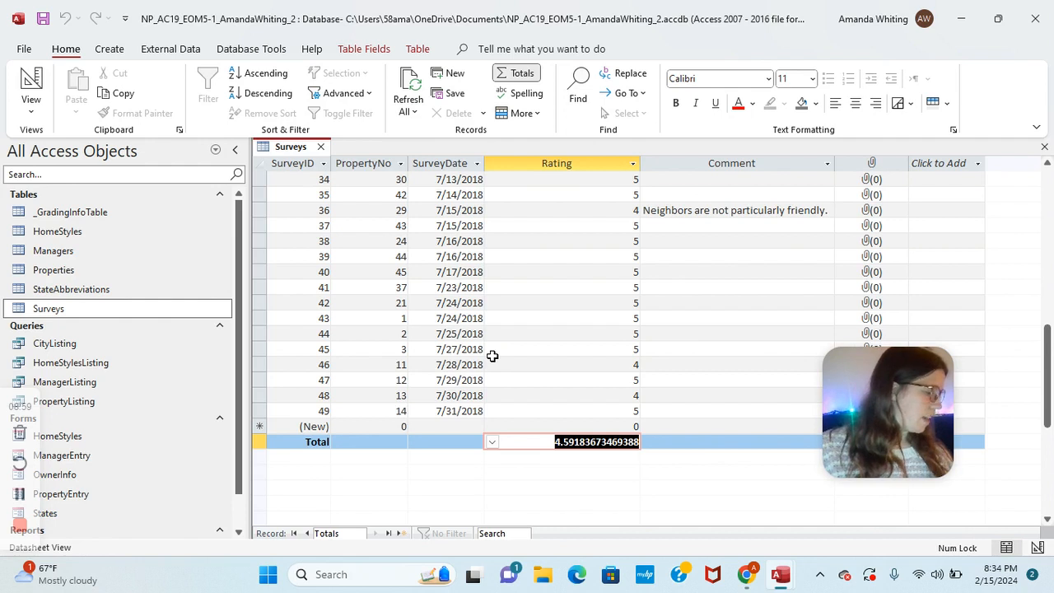
# Step: Close the Surveys table
pyautogui.rightClick(285, 152)
pyautogui.press('Escape')
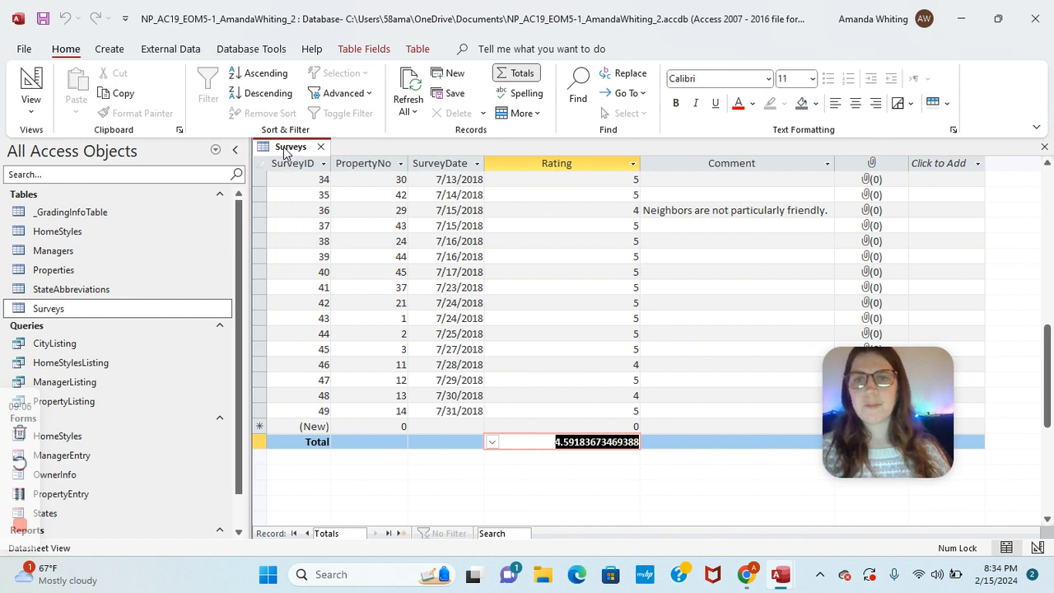
pyautogui.rightClick(285, 151)
pyautogui.click(319, 182)
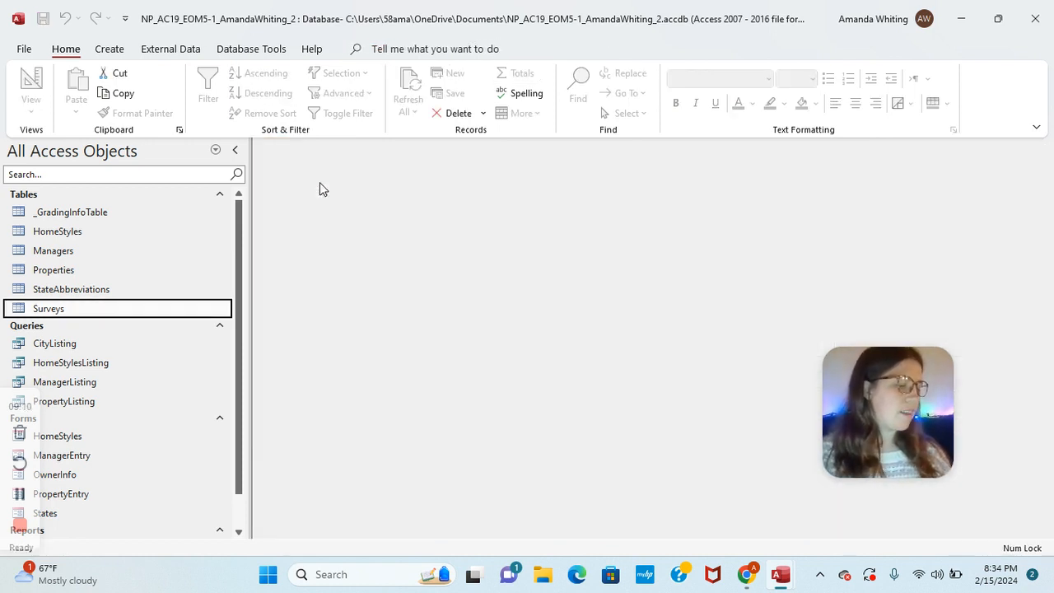
# Step: Open the ManagerListing query in Design View
pyautogui.rightClick(91, 385)
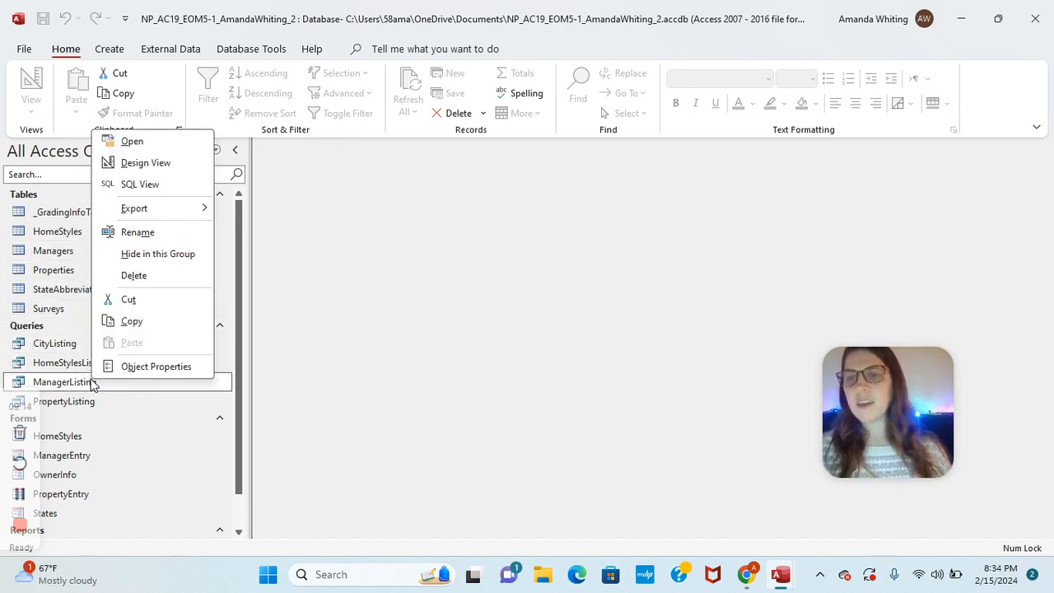
pyautogui.click(143, 164)
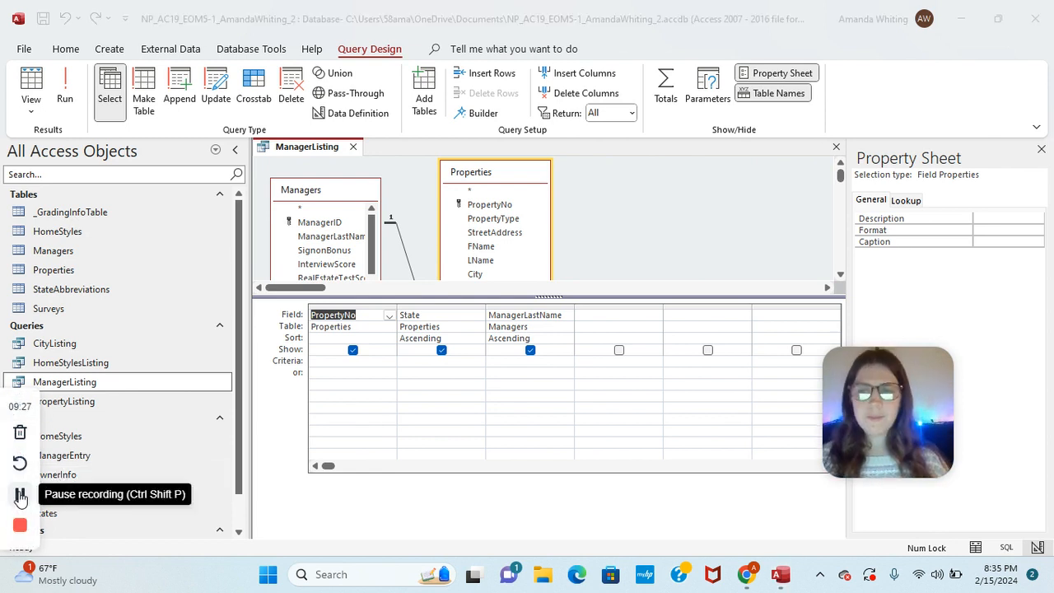
# Step: Set the ManagerLastName field's Caption property to Manager
pyautogui.click(523, 315)
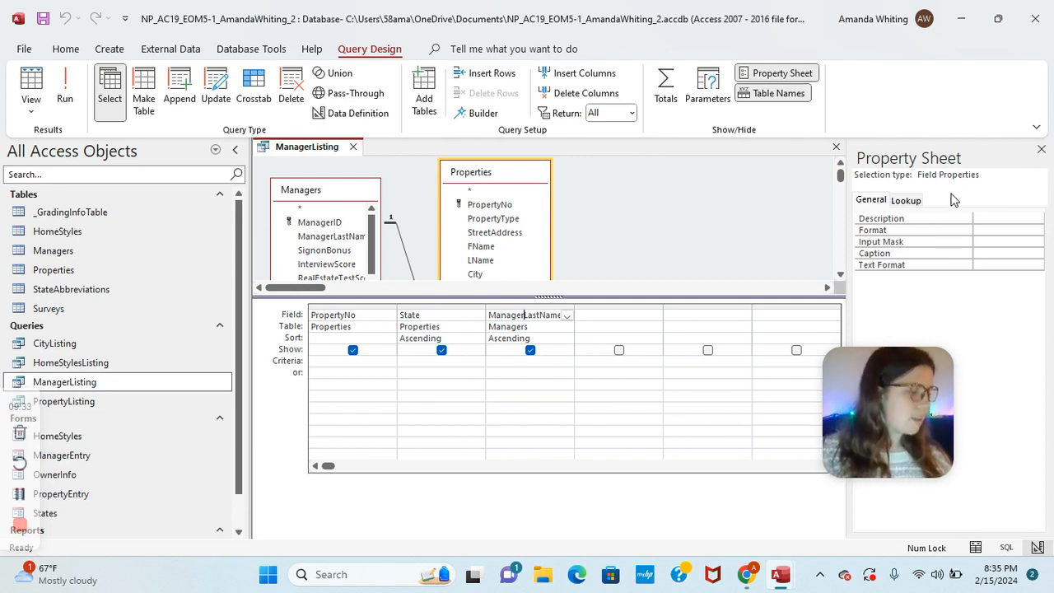
pyautogui.click(983, 254)
pyautogui.write('Man')
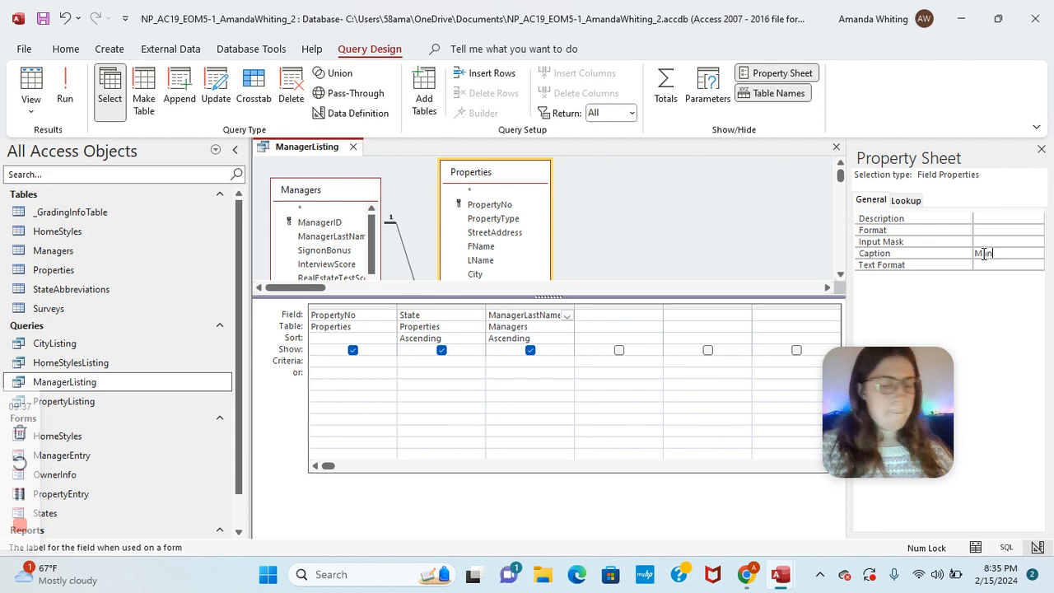
pyautogui.write('ager')
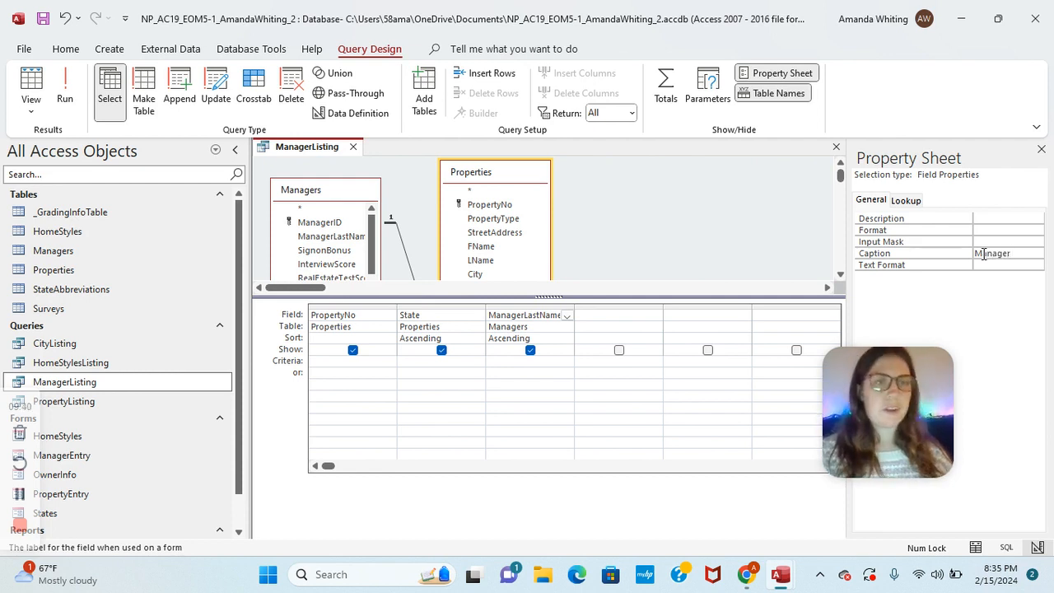
pyautogui.click(687, 403)
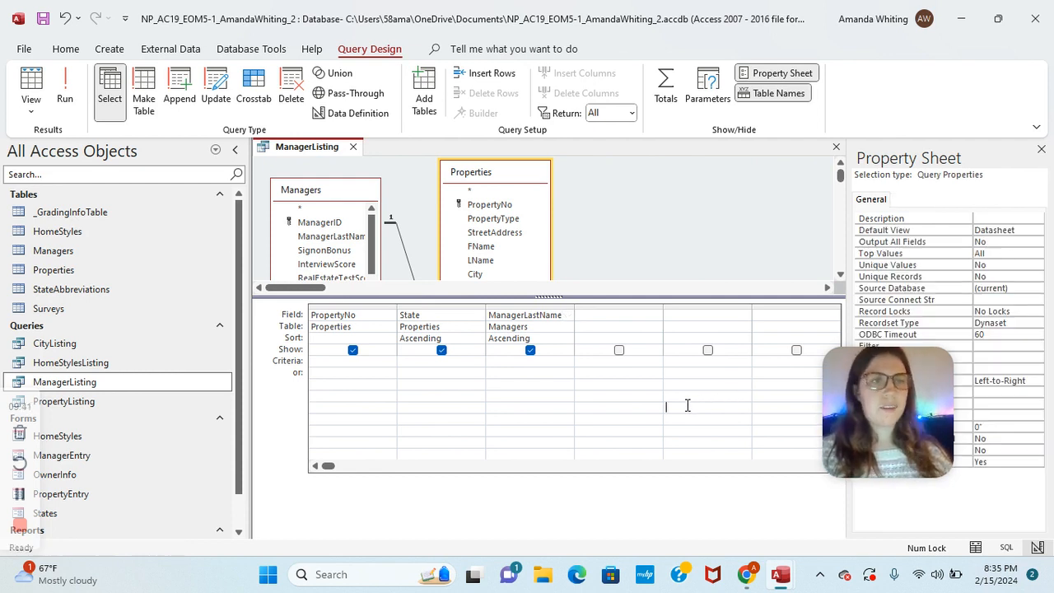
# Step: Enter 'Properties by Manager and State' in the query's Description property
pyautogui.click(916, 379)
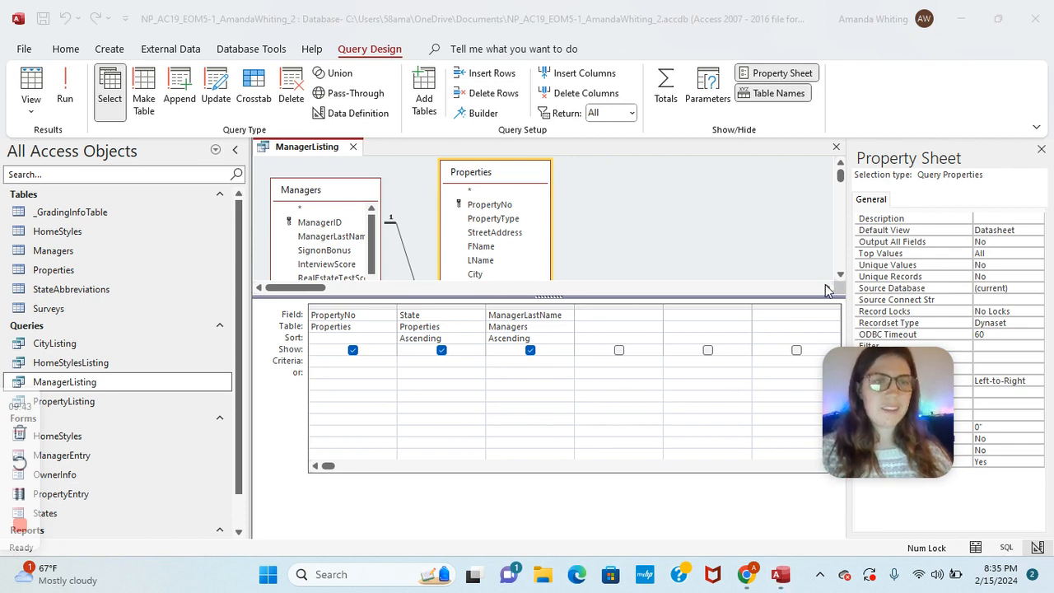
pyautogui.moveTo(884, 352); pyautogui.dragTo(781, 234)
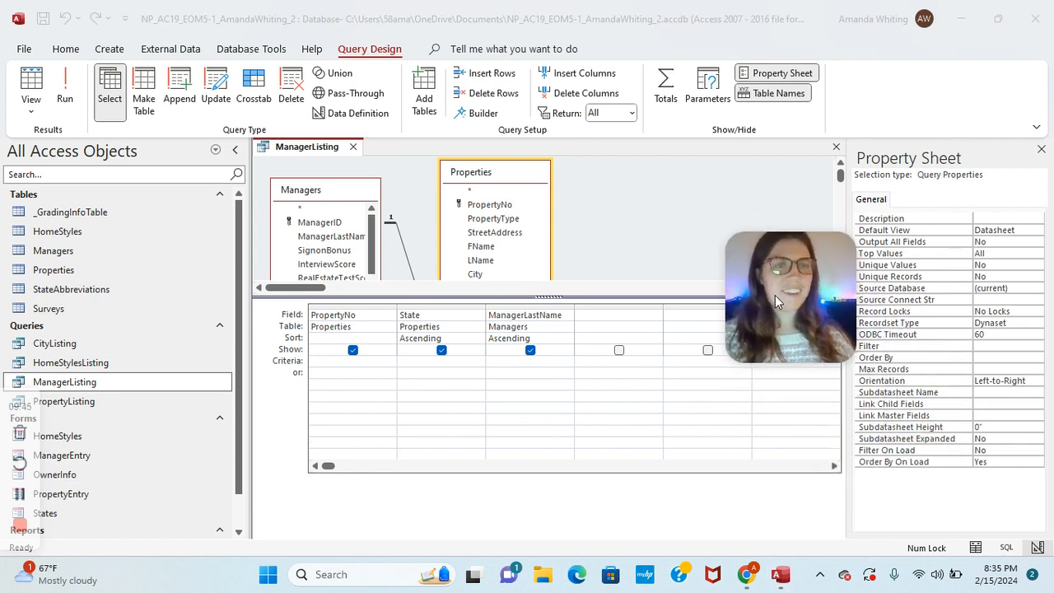
pyautogui.moveTo(771, 291); pyautogui.dragTo(709, 206)
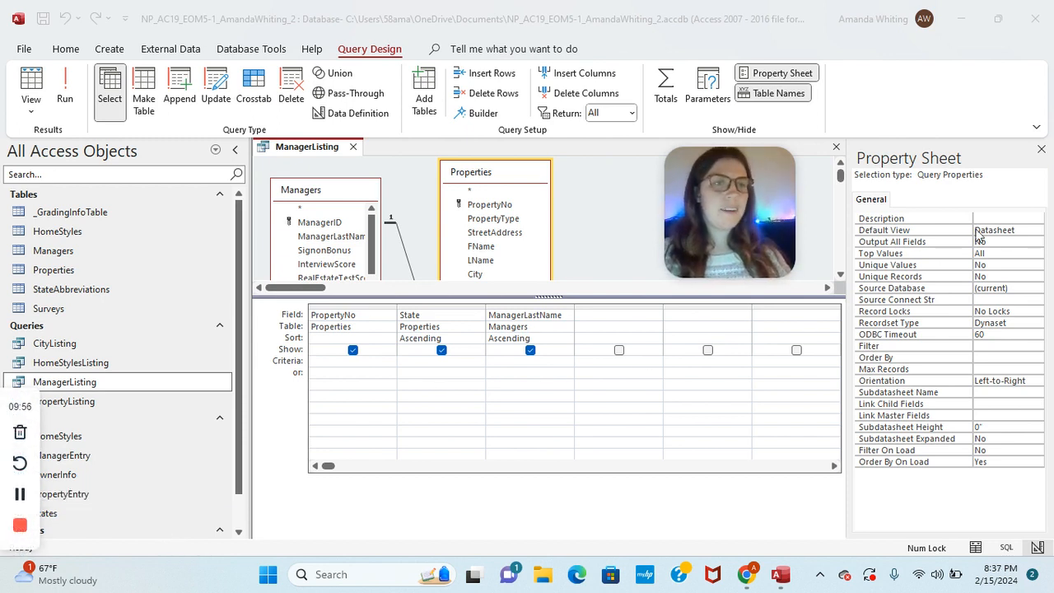
pyautogui.click(1000, 216)
pyautogui.click(1000, 216)
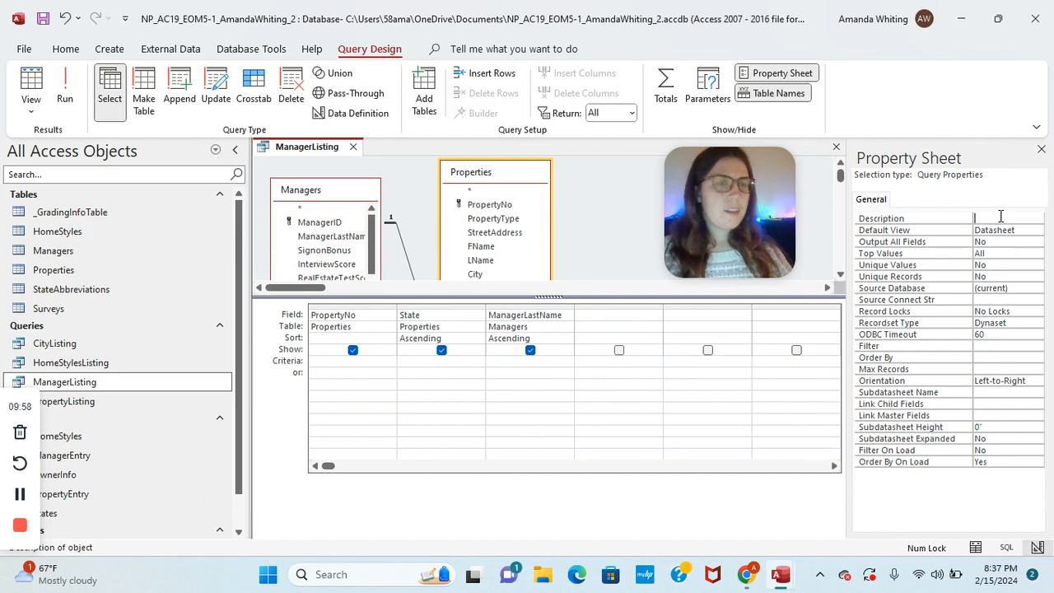
pyautogui.write('Properties by')
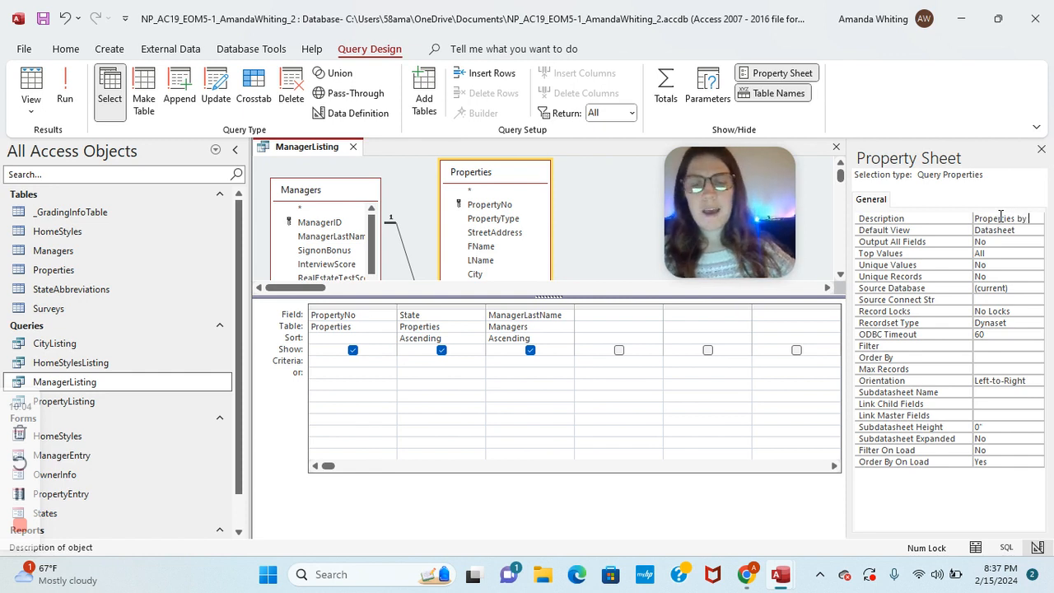
pyautogui.write('Man')
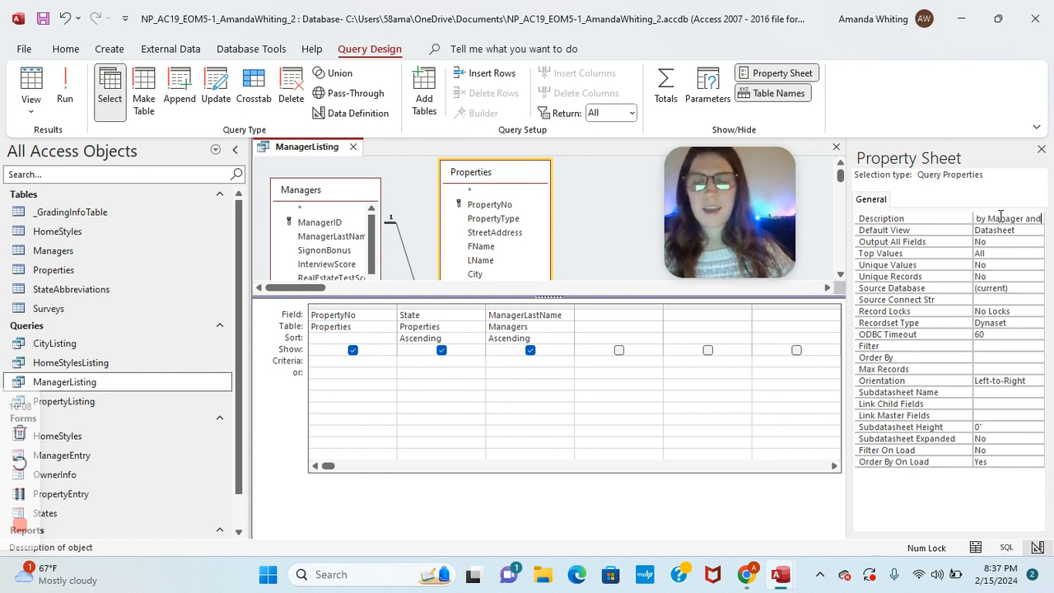
pyautogui.write('State')
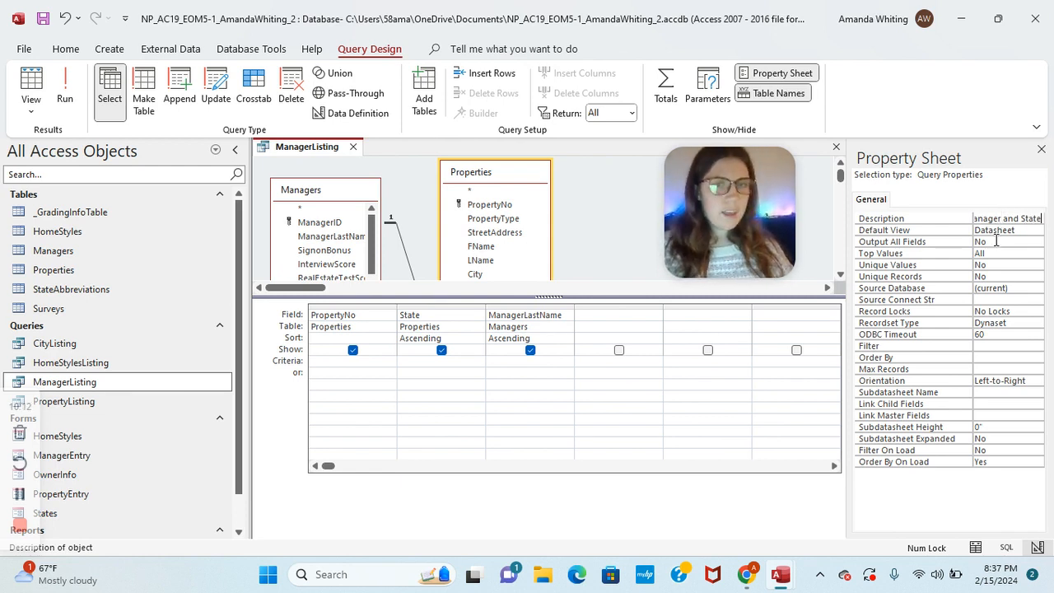
pyautogui.click(465, 383)
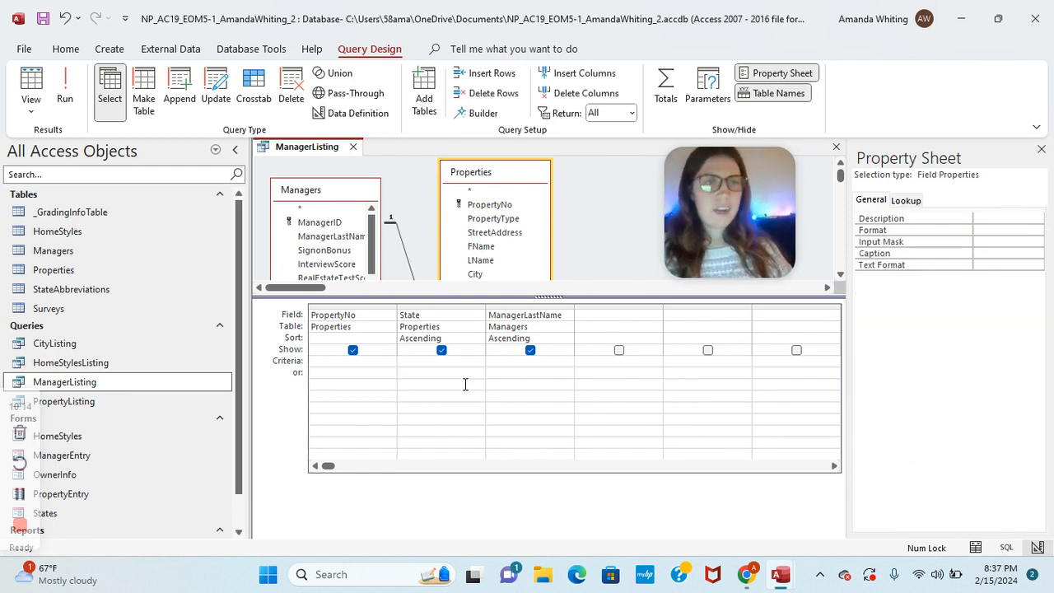
# Step: Turn on Totals and set PropertyNo's Total row to Count
pyautogui.click(667, 94)
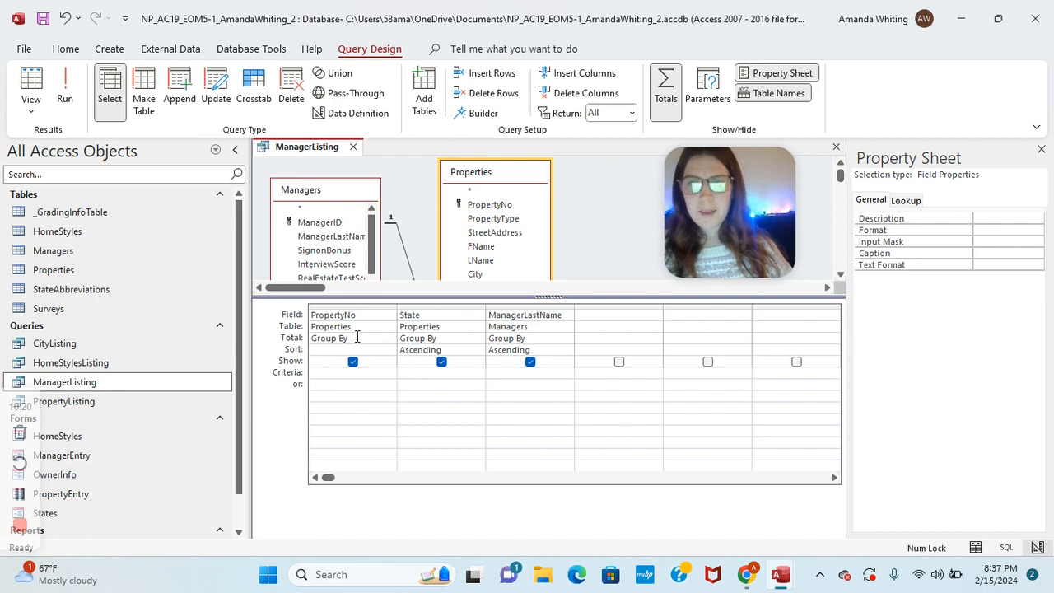
pyautogui.click(357, 338)
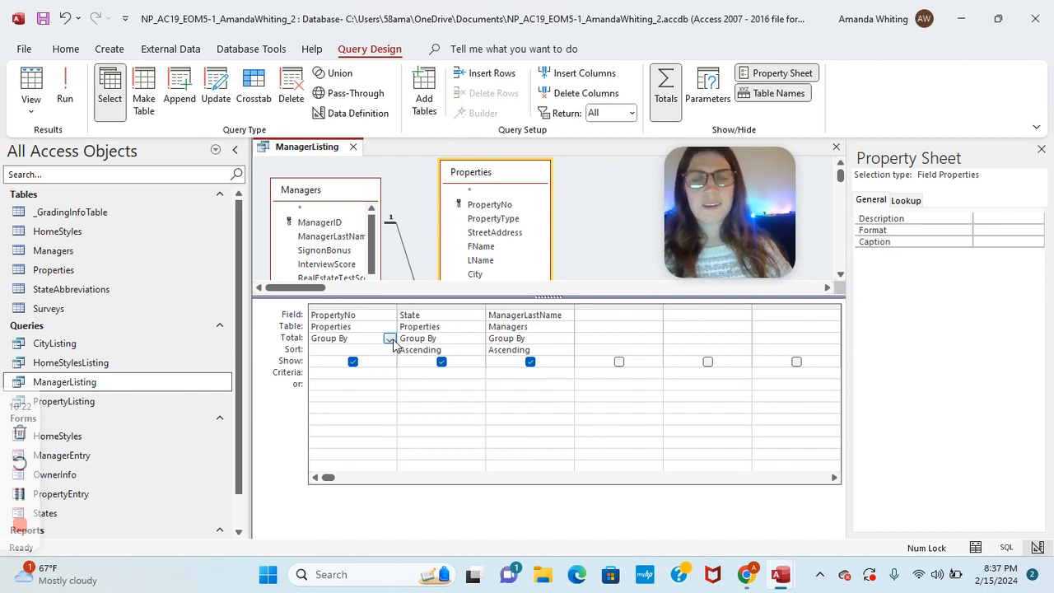
pyautogui.click(389, 338)
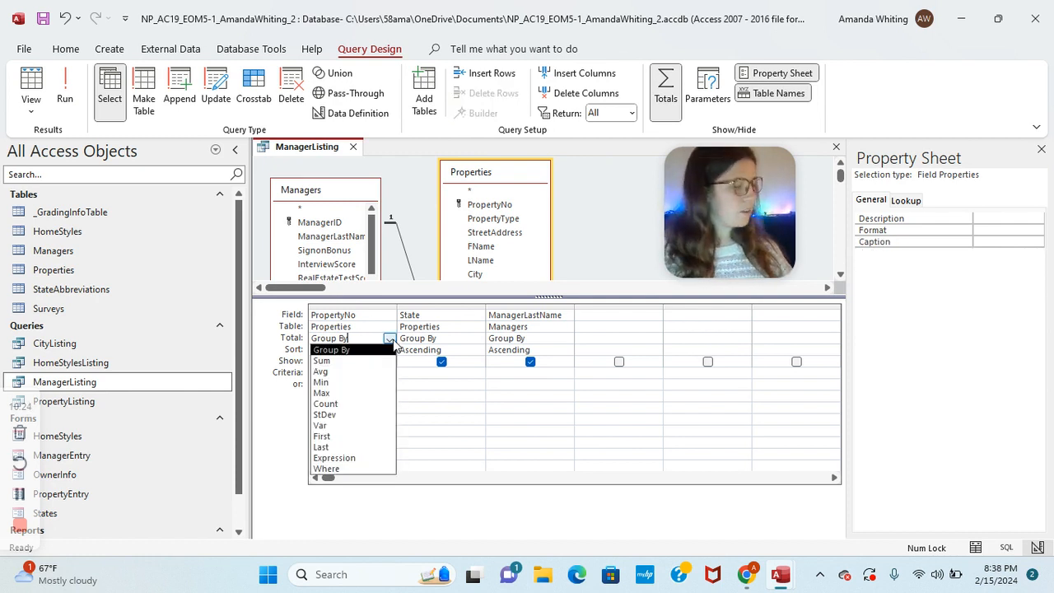
pyautogui.click(326, 403)
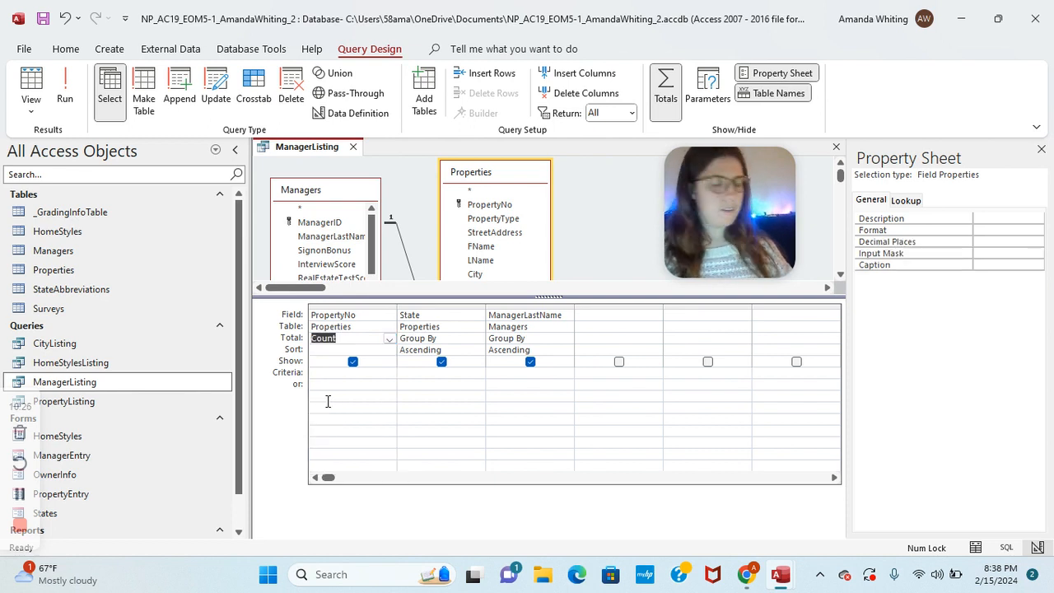
pyautogui.click(354, 406)
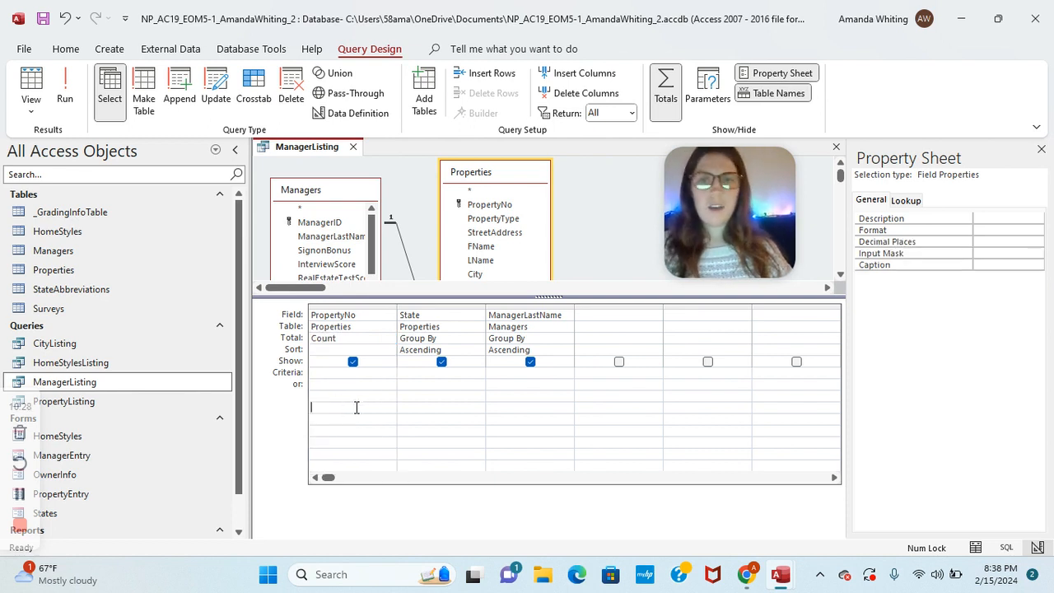
# Step: Check the 20 rows of counts in Datasheet View, then save and close ManagerListing
pyautogui.rightClick(284, 154)
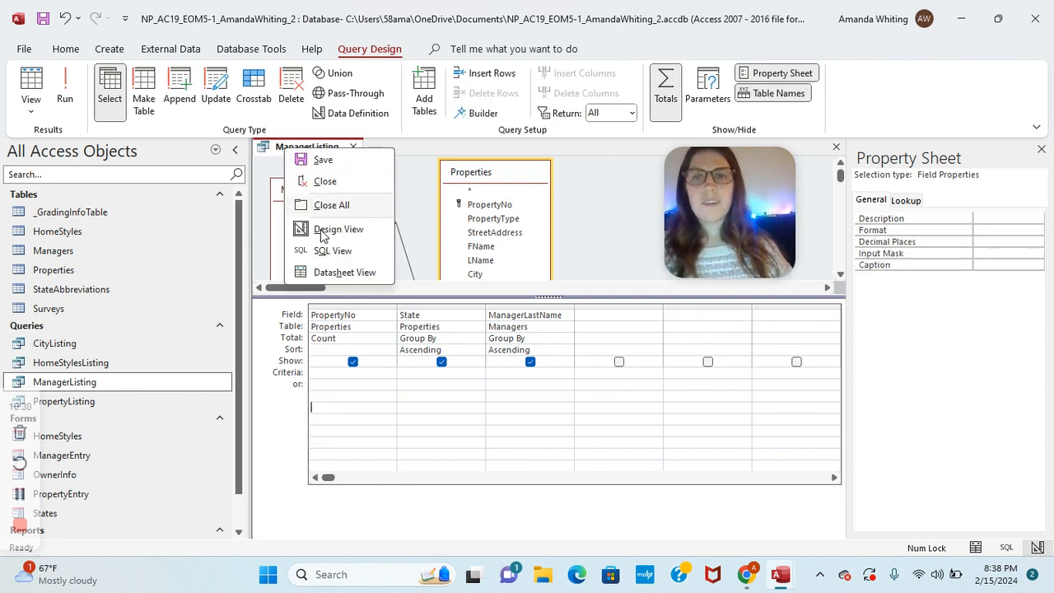
pyautogui.click(321, 272)
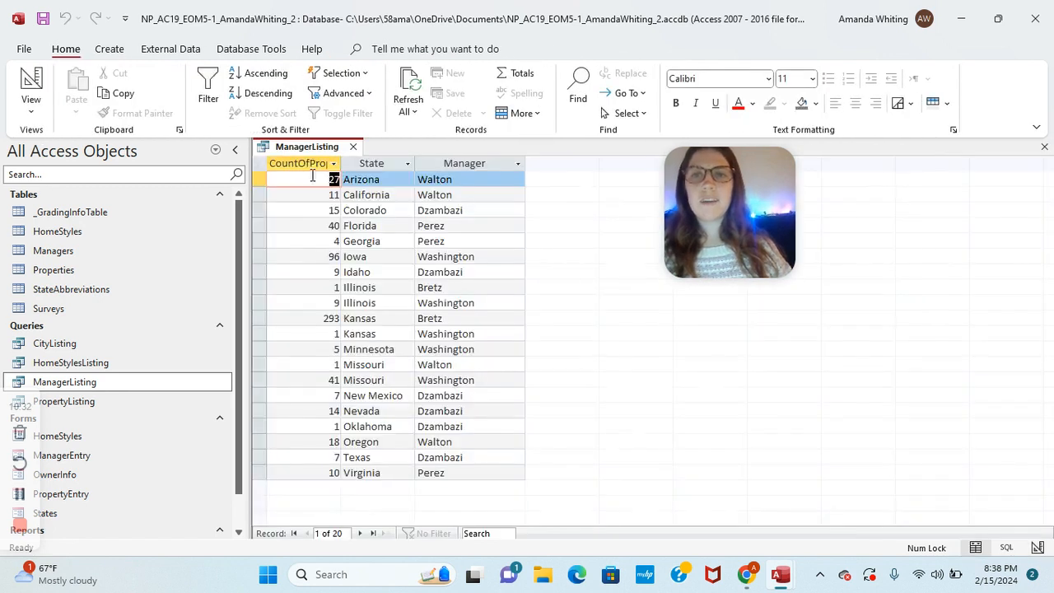
pyautogui.rightClick(303, 151)
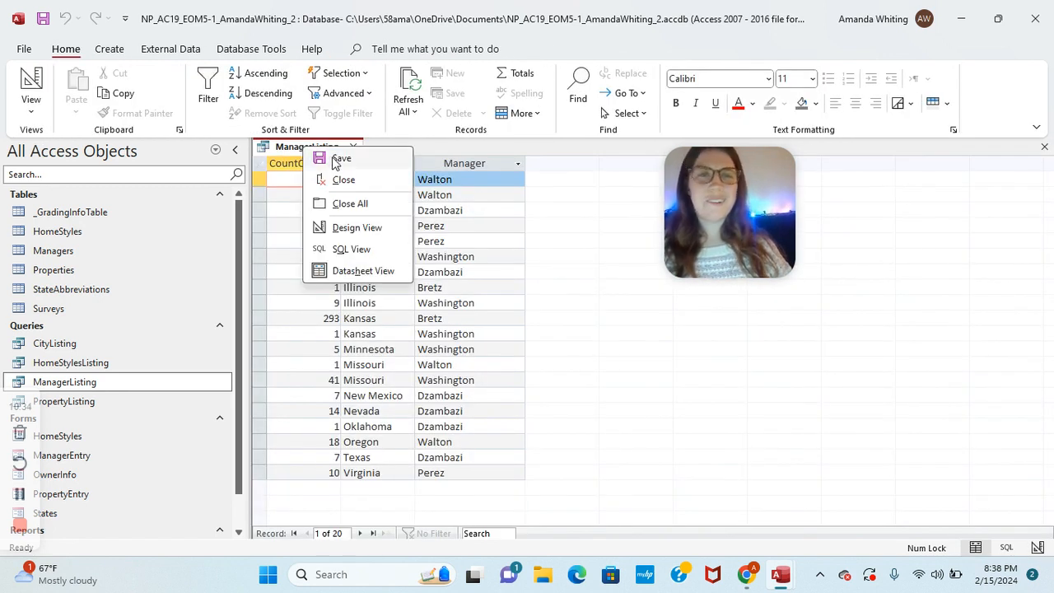
pyautogui.click(338, 159)
pyautogui.rightClick(313, 149)
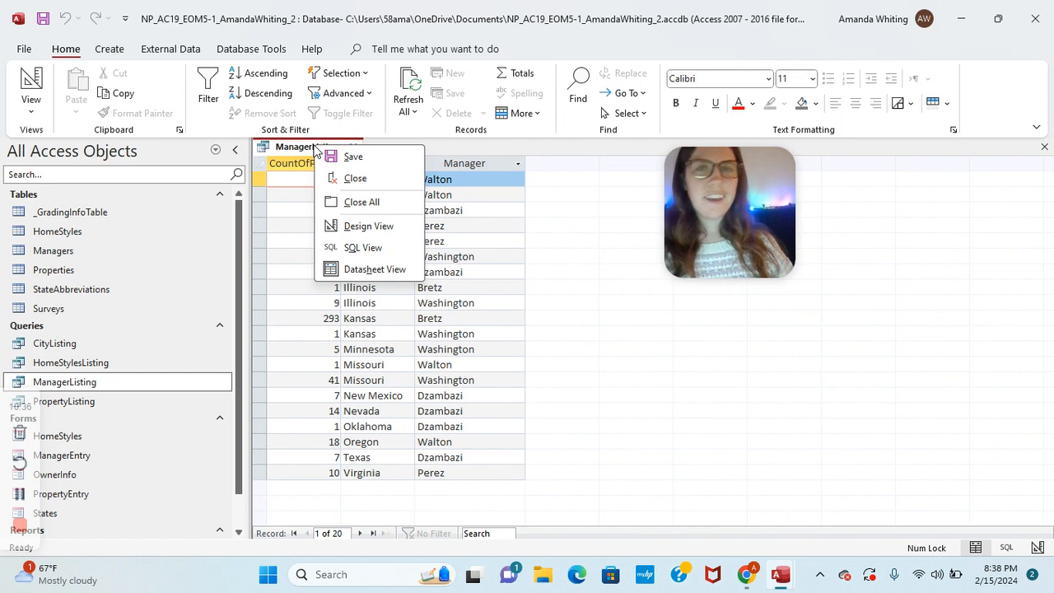
pyautogui.click(347, 180)
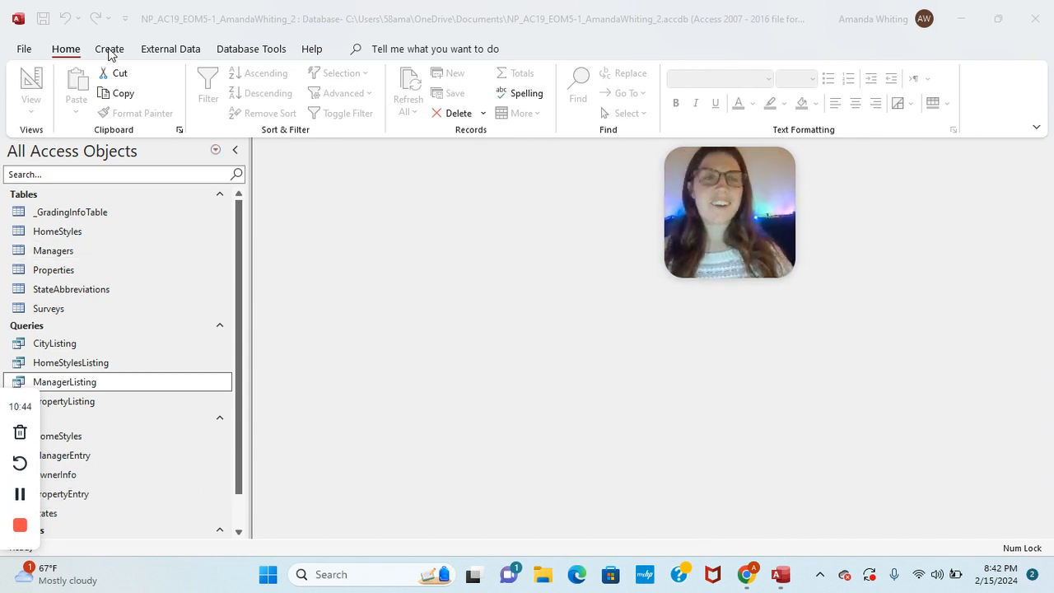
pyautogui.click(112, 55)
# Step: Start a new query design and remove the ManagerListing source that was added
pyautogui.click(109, 51)
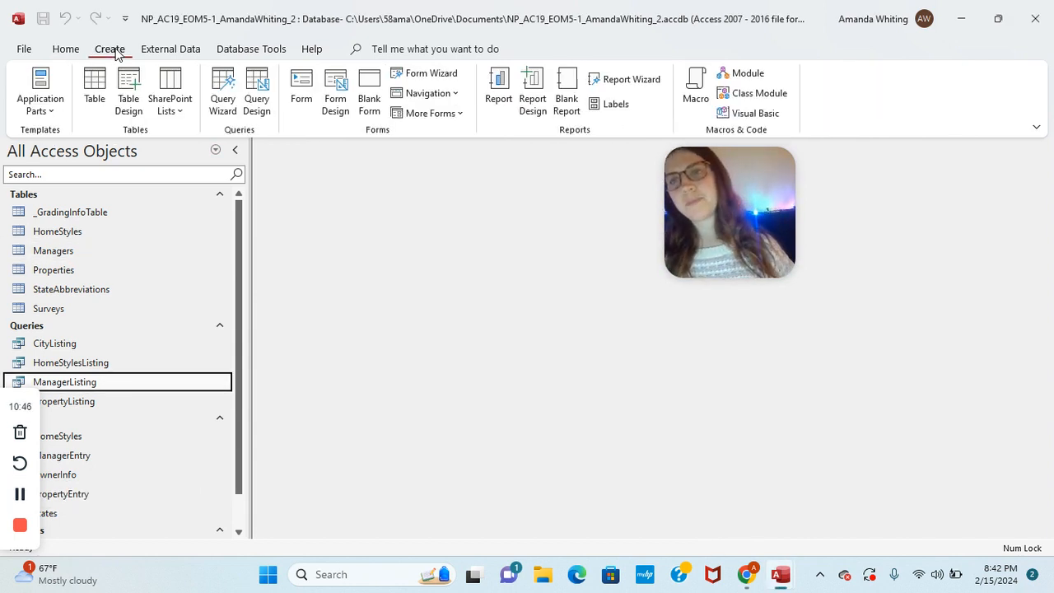
pyautogui.click(256, 92)
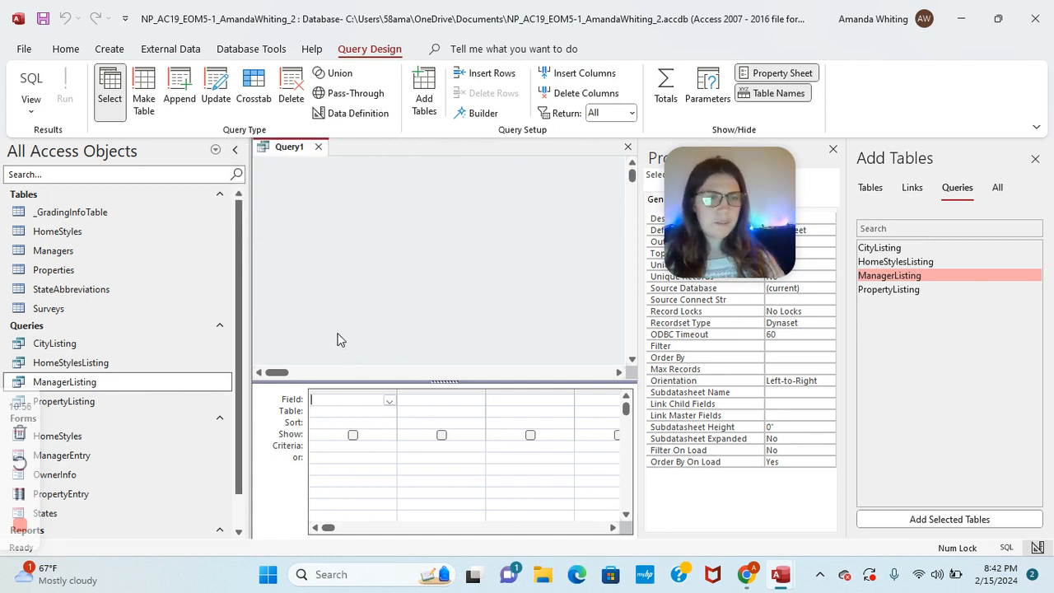
pyautogui.click(984, 520)
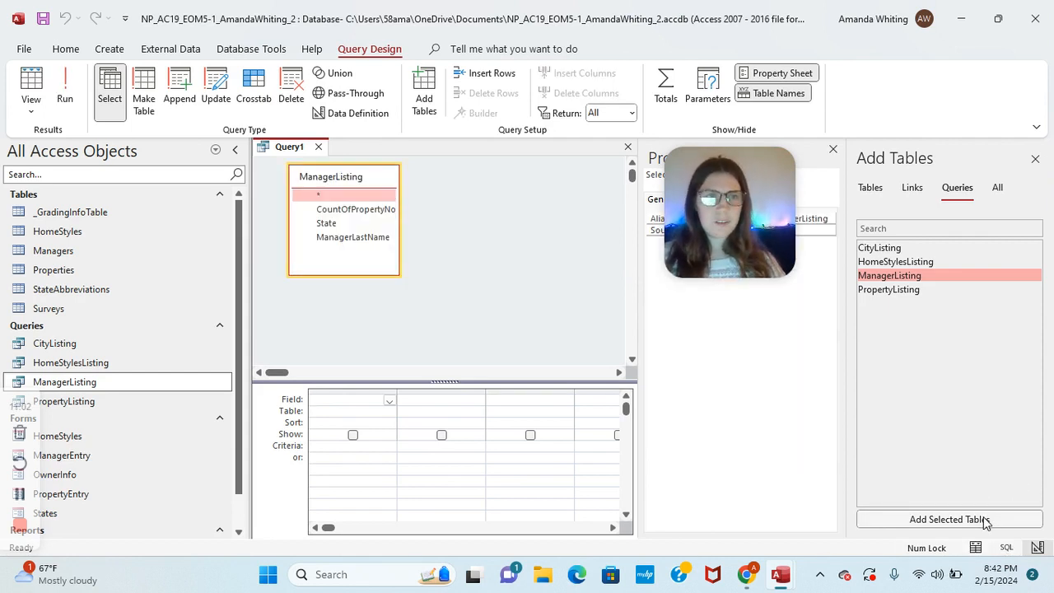
pyautogui.click(21, 494)
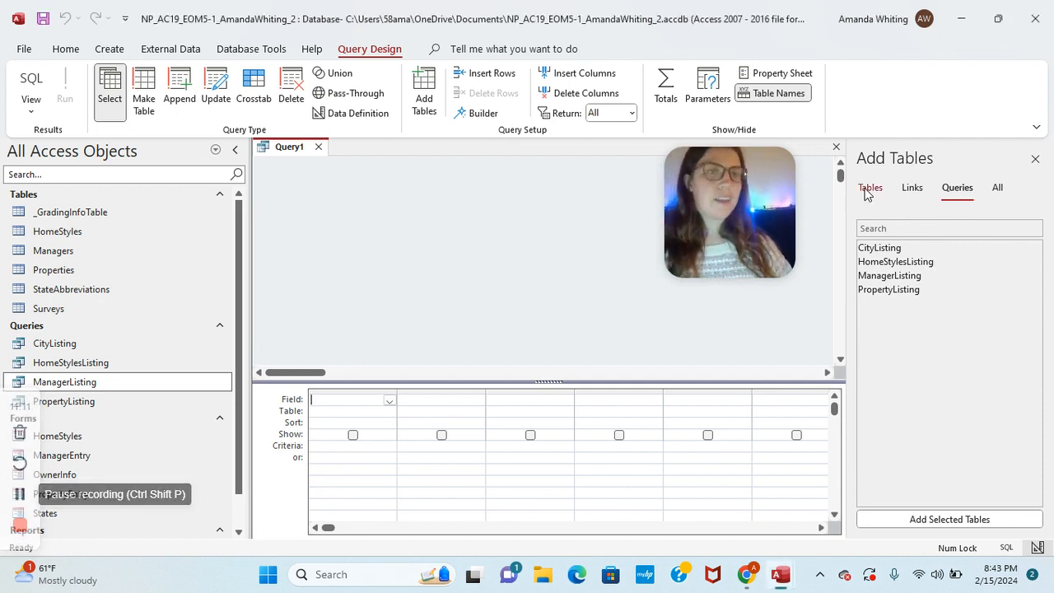
pyautogui.click(871, 191)
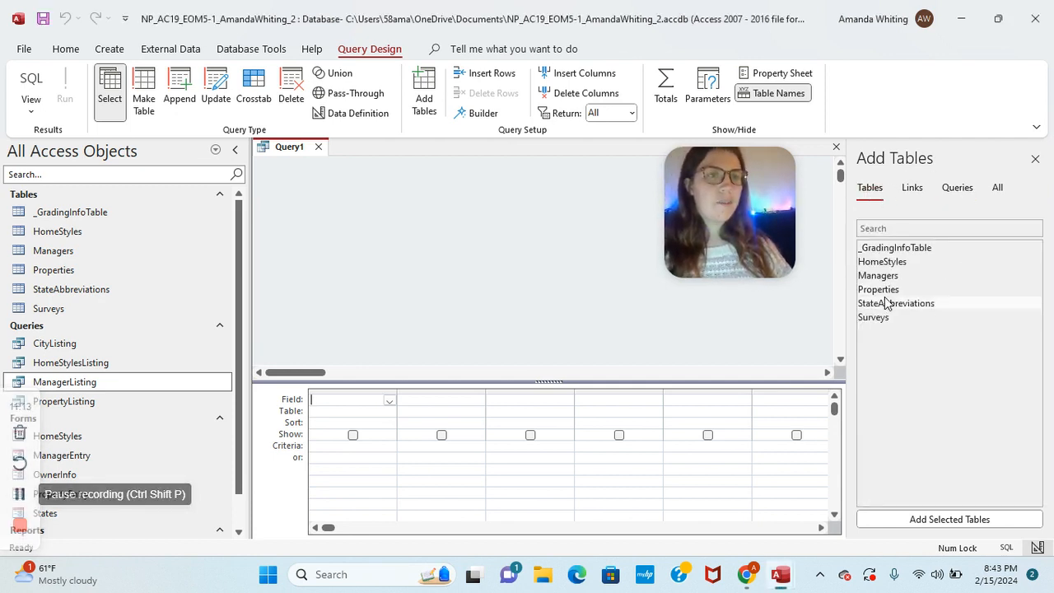
# Step: Add the Properties table and place PropertyNo, PropertyType, StreetAddress, City, State, YearBuilt in the grid
pyautogui.click(881, 289)
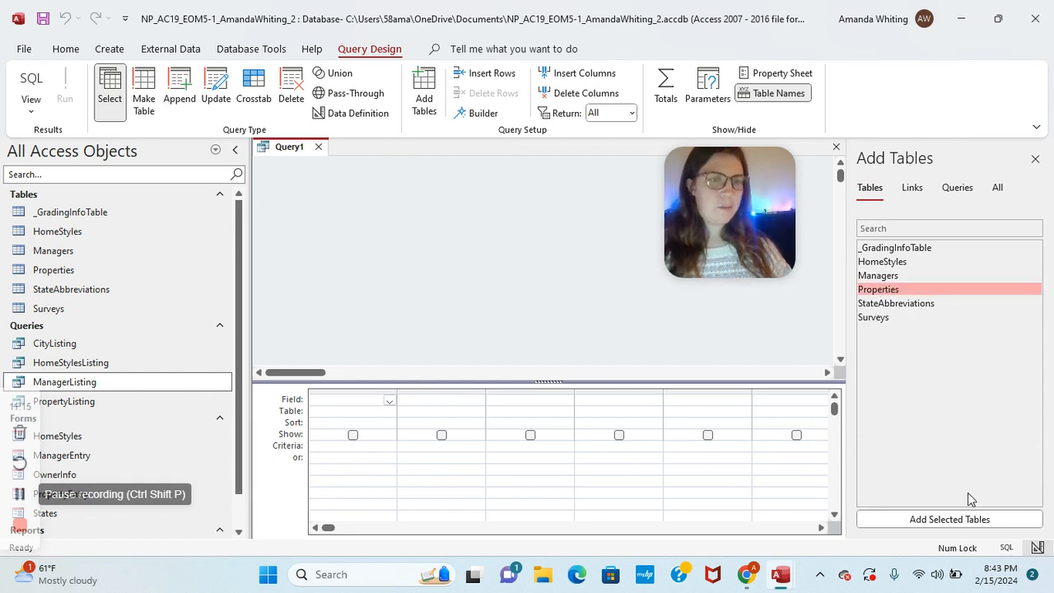
pyautogui.click(973, 518)
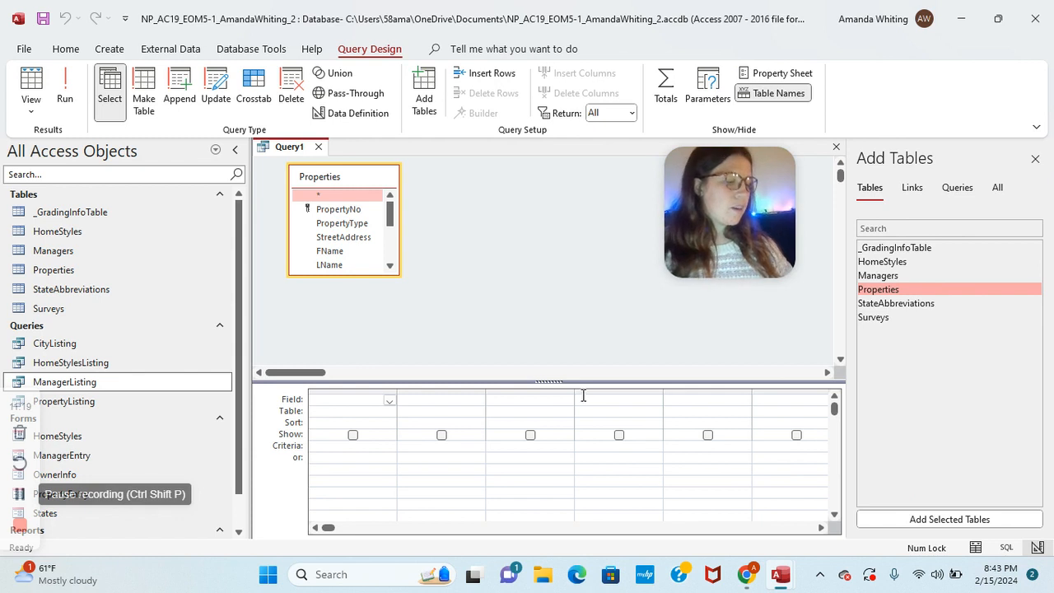
pyautogui.click(346, 211)
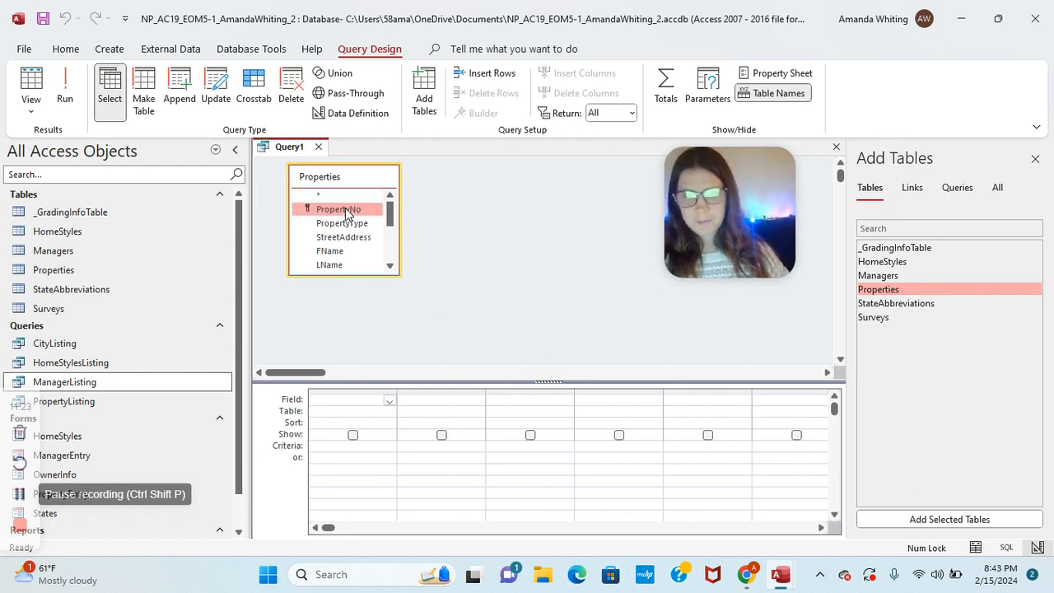
pyautogui.moveTo(345, 211); pyautogui.dragTo(343, 400)
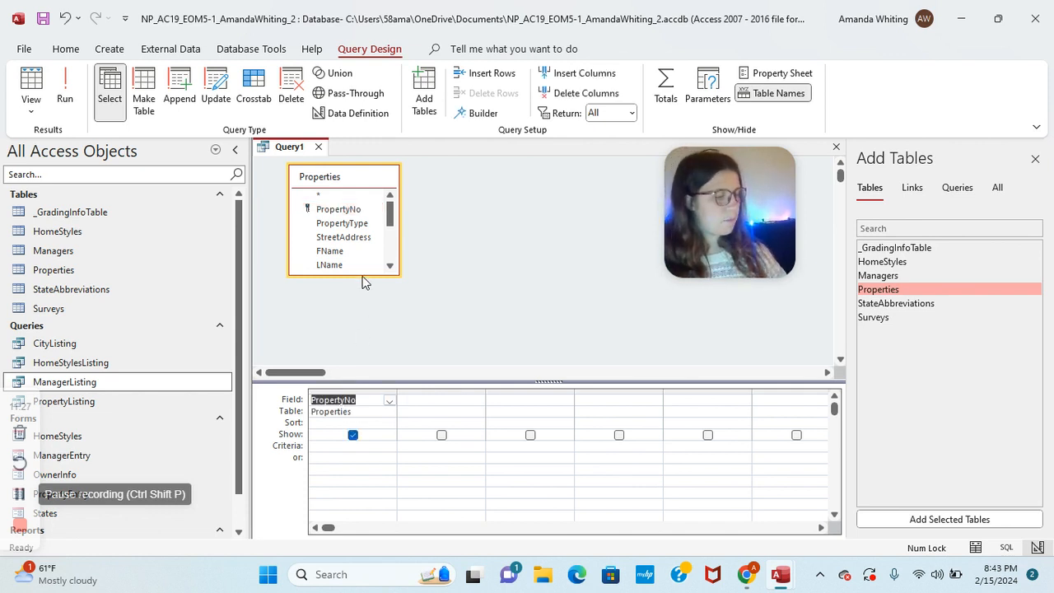
pyautogui.moveTo(353, 223); pyautogui.dragTo(417, 403)
pyautogui.moveTo(344, 237); pyautogui.dragTo(531, 399)
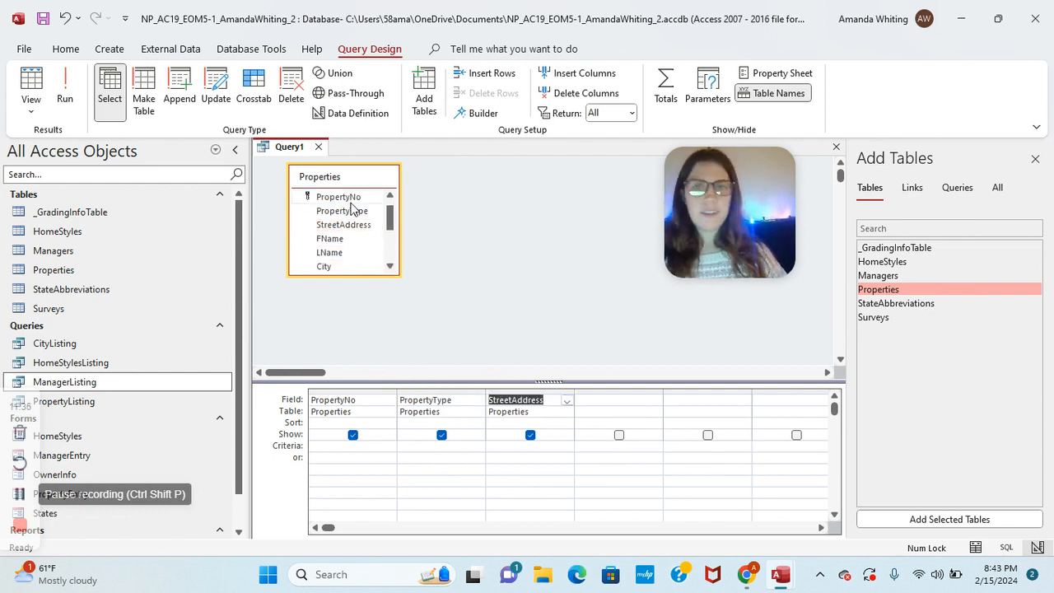
pyautogui.moveTo(324, 269); pyautogui.dragTo(592, 402)
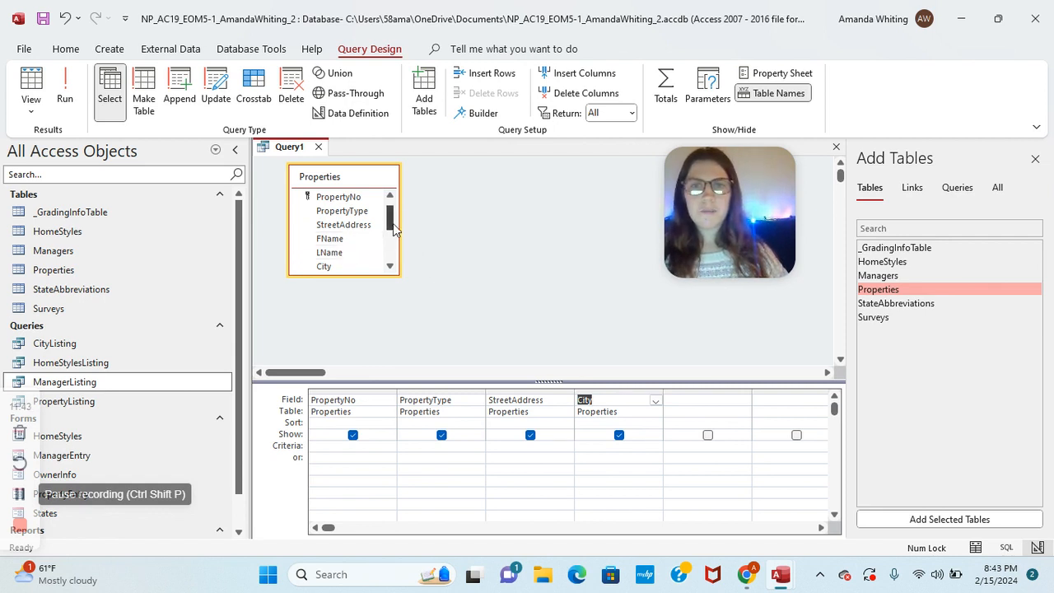
pyautogui.moveTo(391, 227); pyautogui.dragTo(391, 236)
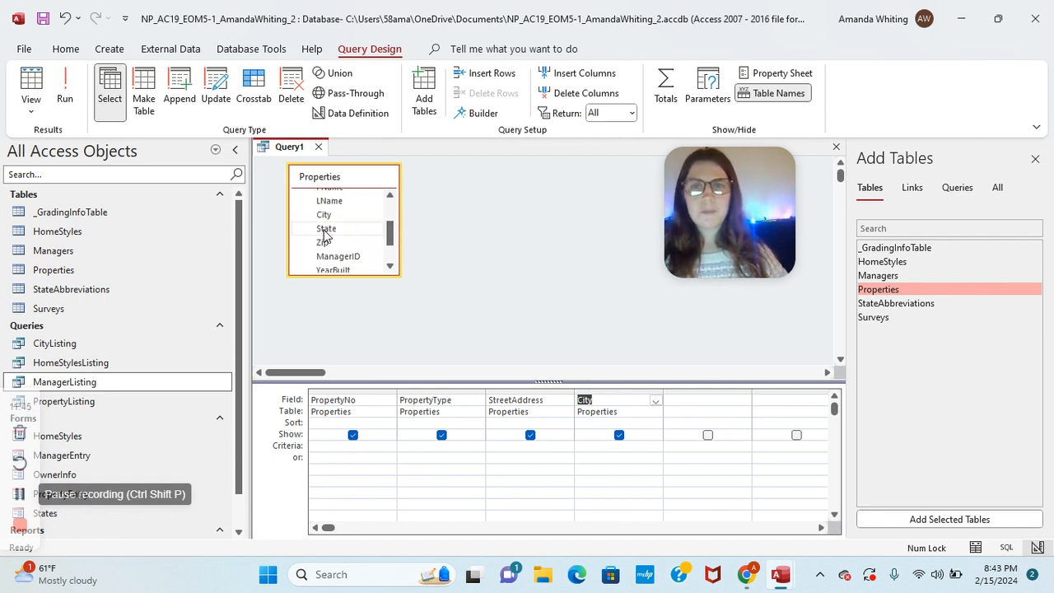
pyautogui.moveTo(325, 235); pyautogui.dragTo(675, 400)
pyautogui.moveTo(344, 276); pyautogui.dragTo(783, 400)
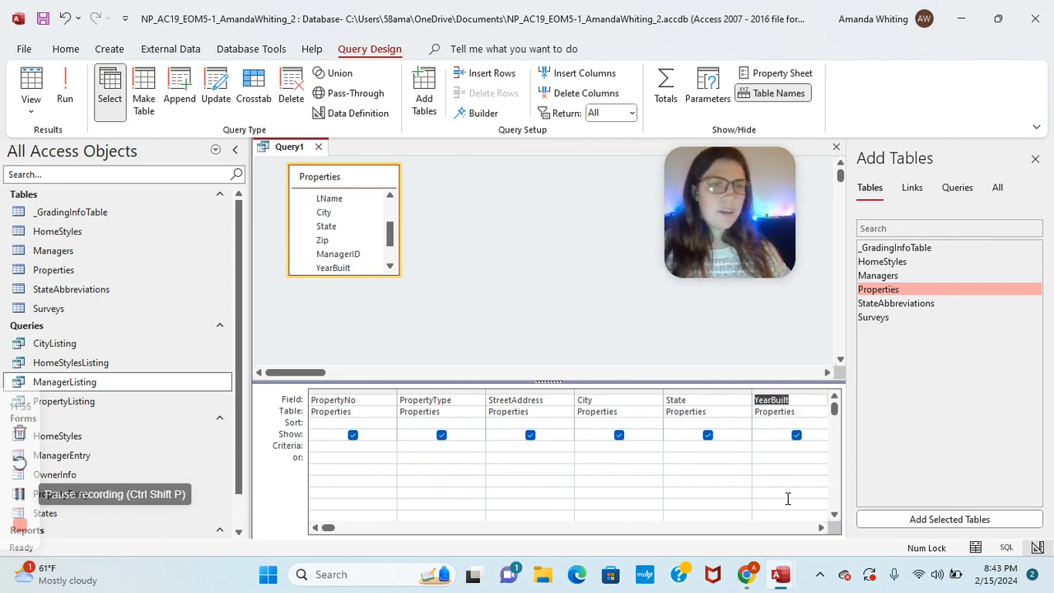
# Step: Set YearBuilt's sort to Descending and move to State's Criteria cell
pyautogui.click(767, 423)
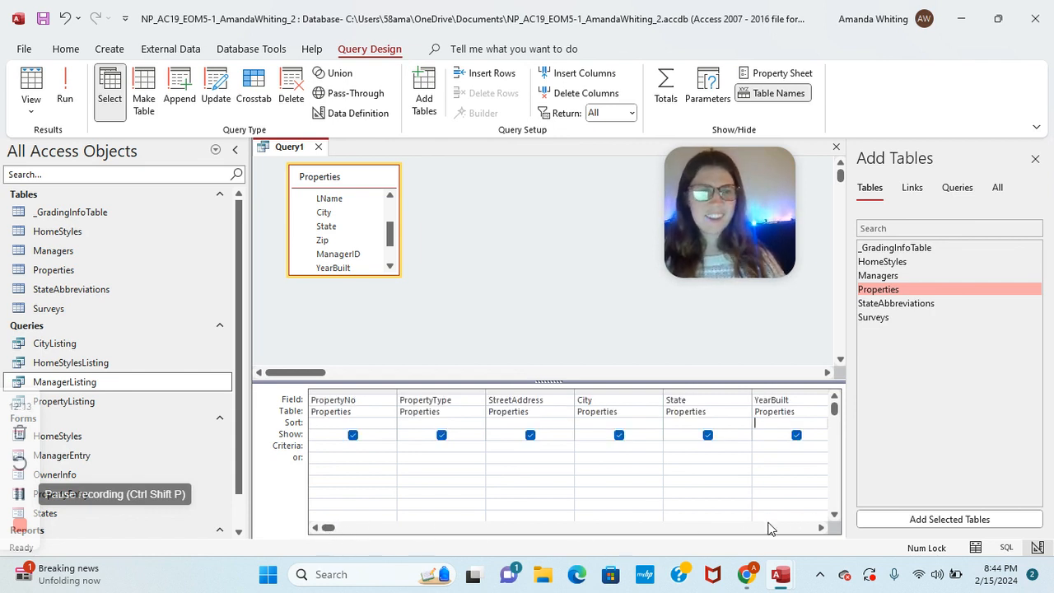
pyautogui.click(815, 421)
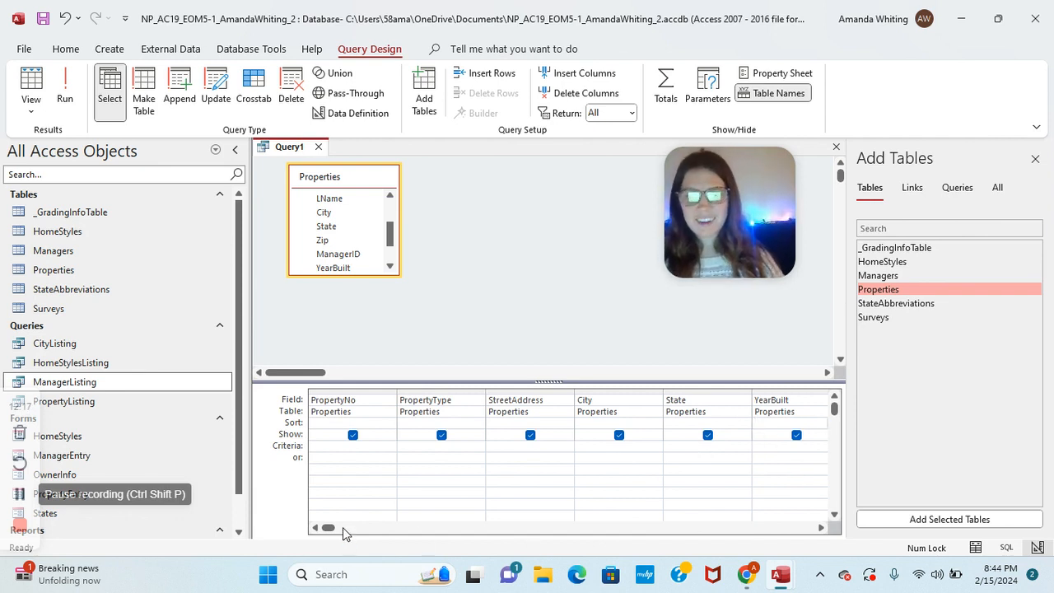
pyautogui.hscroll(20, 339, 528)
pyautogui.hscroll(-20, 338, 528)
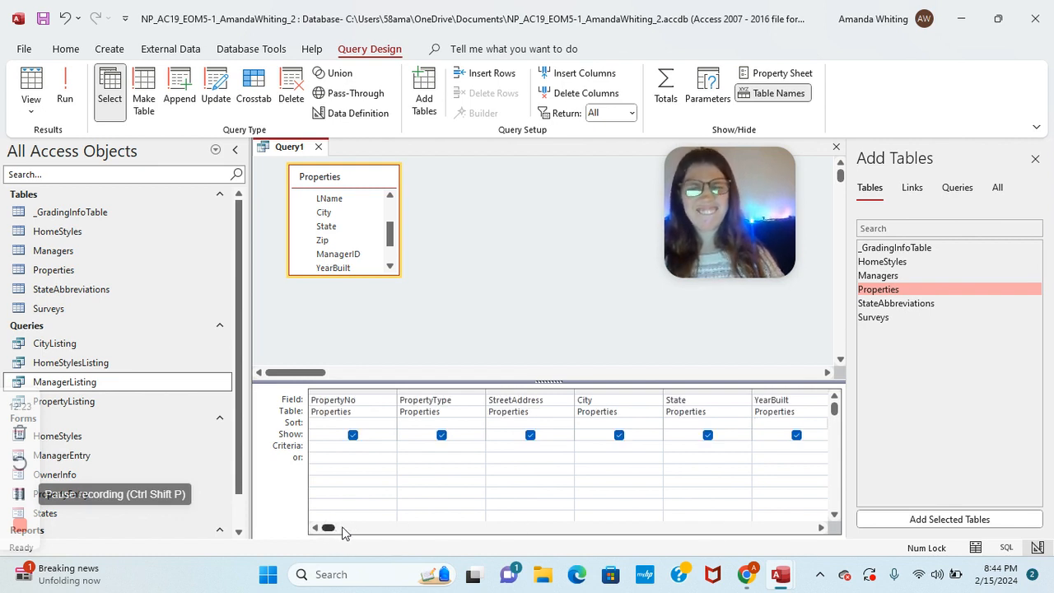
pyautogui.click(22, 495)
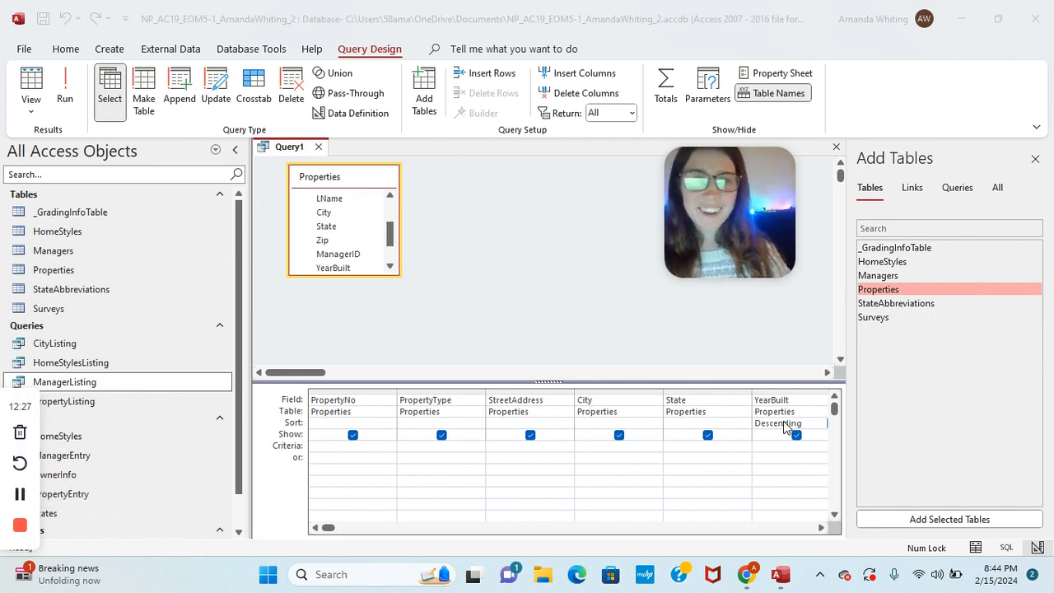
pyautogui.doubleClick(784, 423)
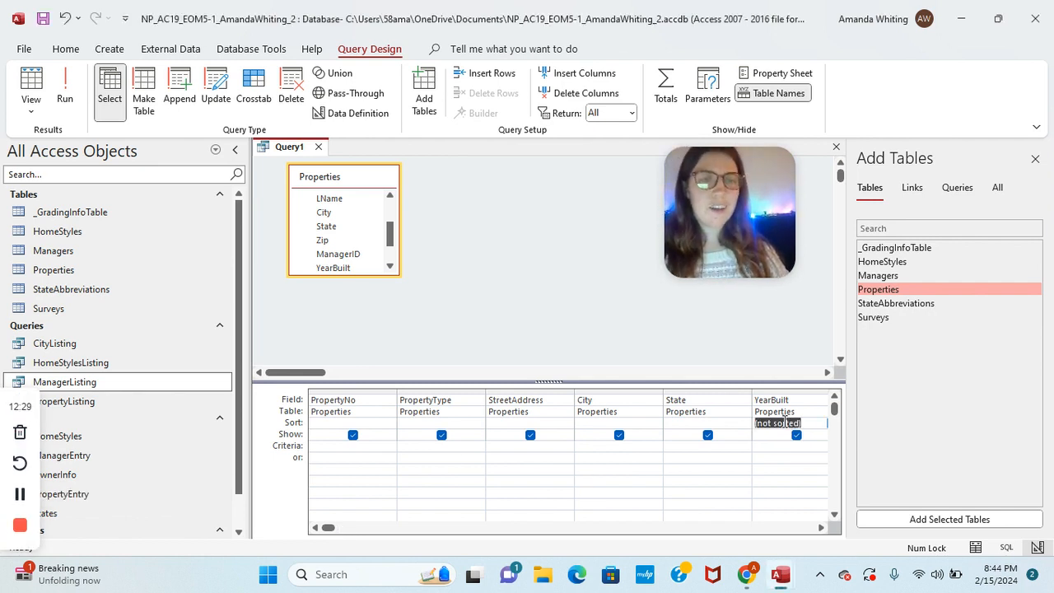
pyautogui.doubleClick(784, 422)
pyautogui.doubleClick(785, 422)
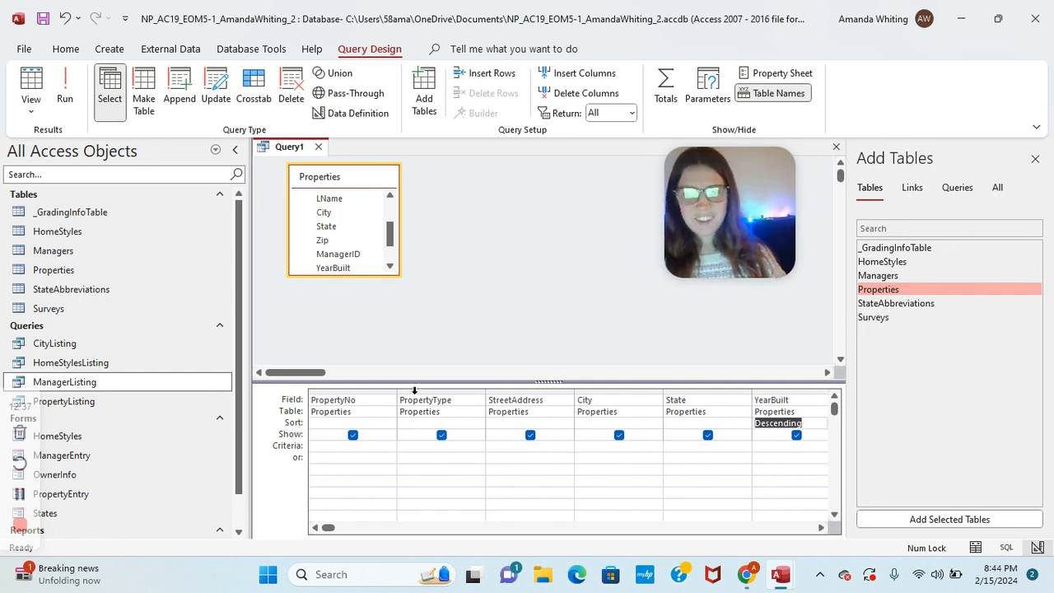
pyautogui.click(675, 444)
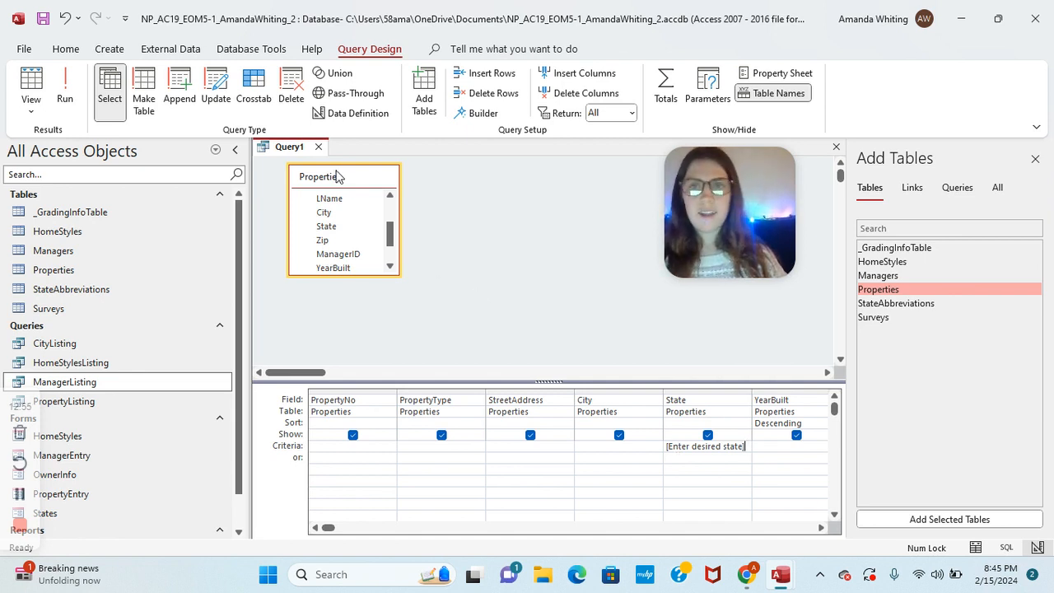
pyautogui.rightClick(293, 157)
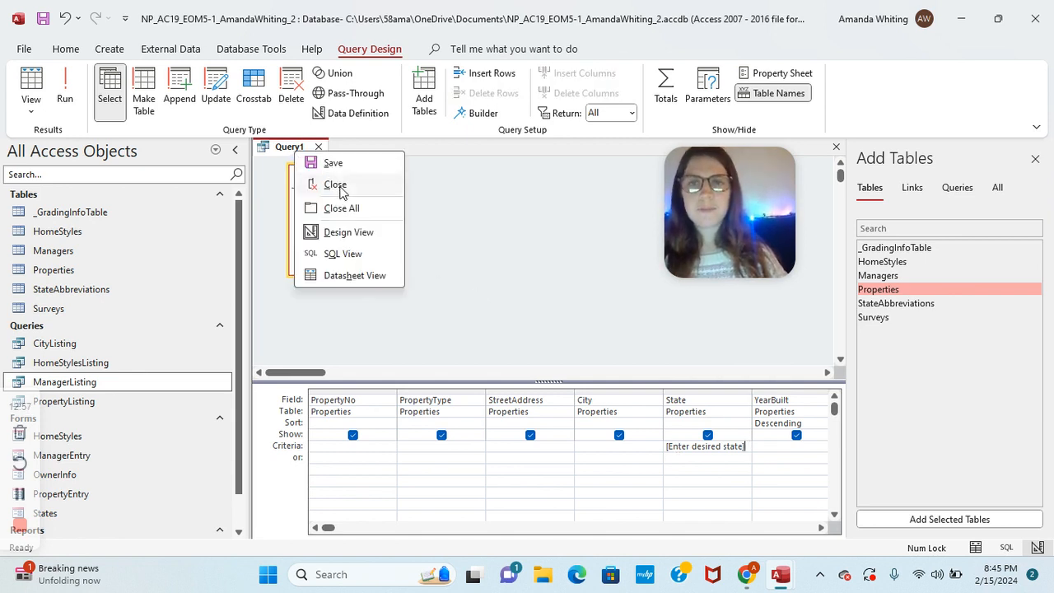
pyautogui.click(330, 162)
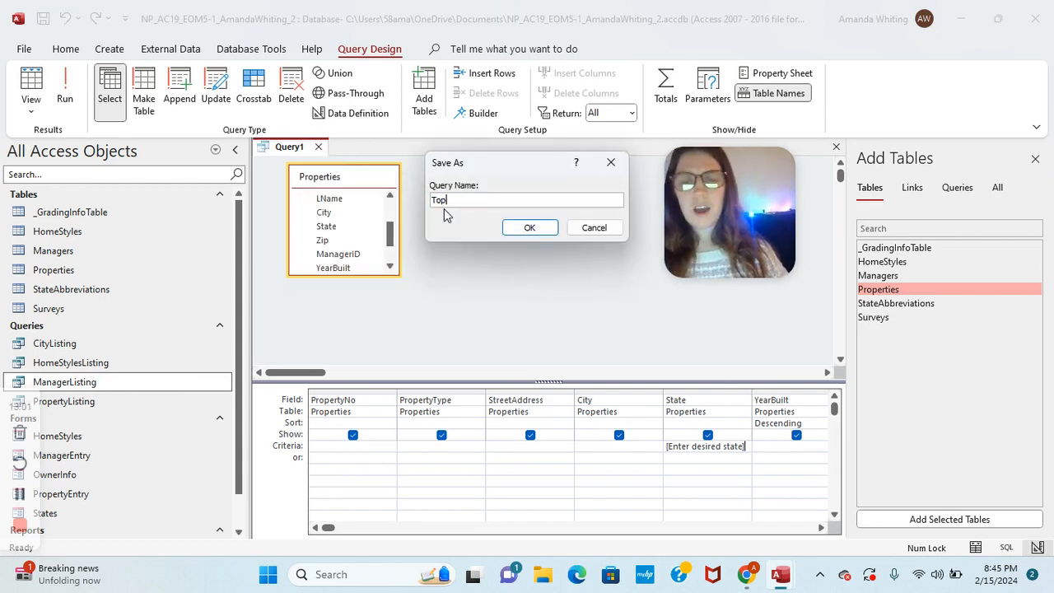
pyautogui.click(610, 163)
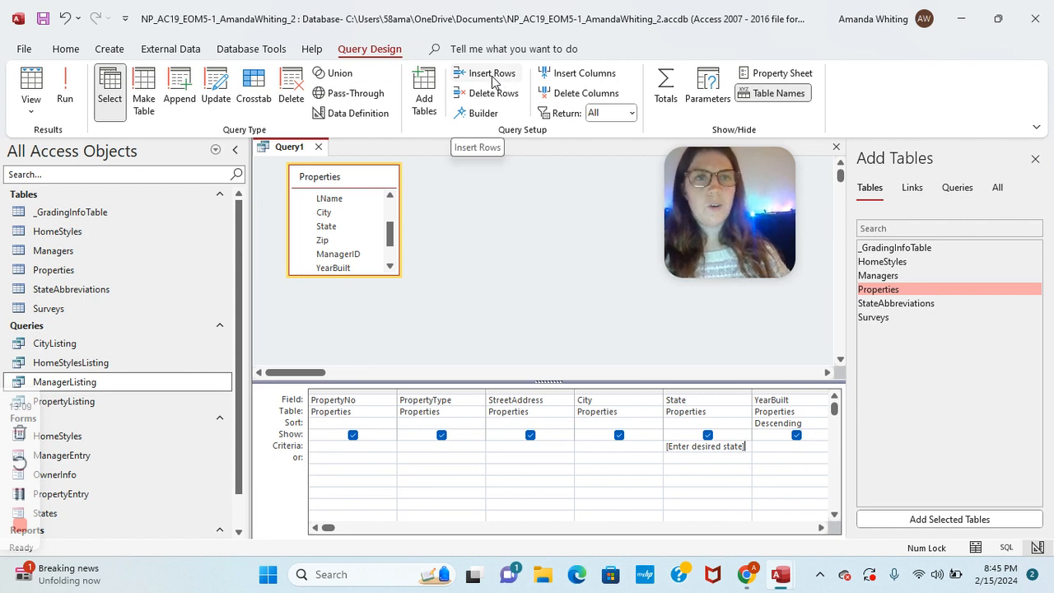
# Step: Set Return to 5 and save the query as Top5ByState
pyautogui.click(631, 113)
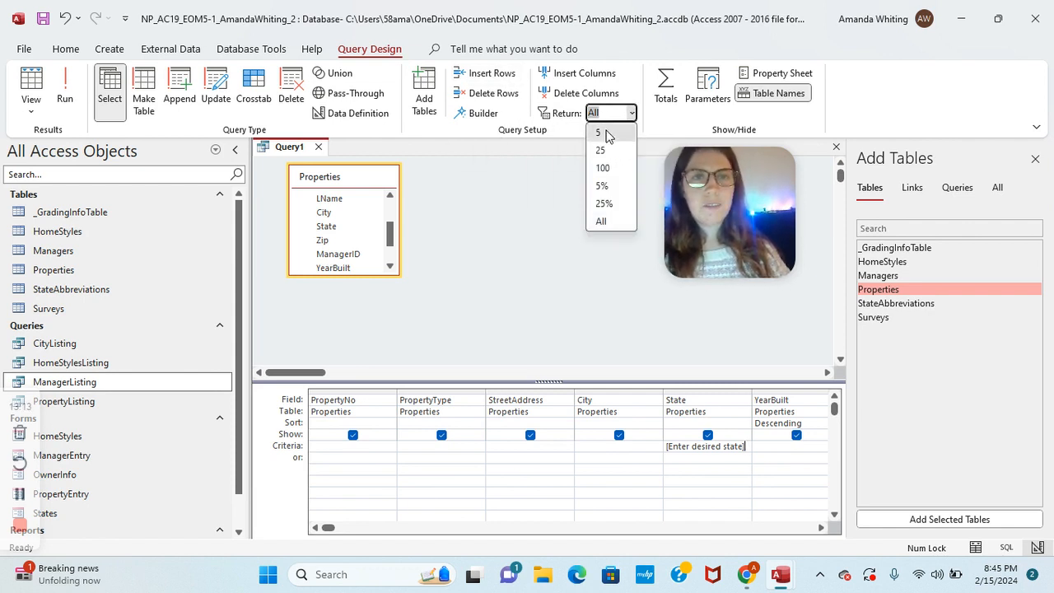
pyautogui.click(606, 132)
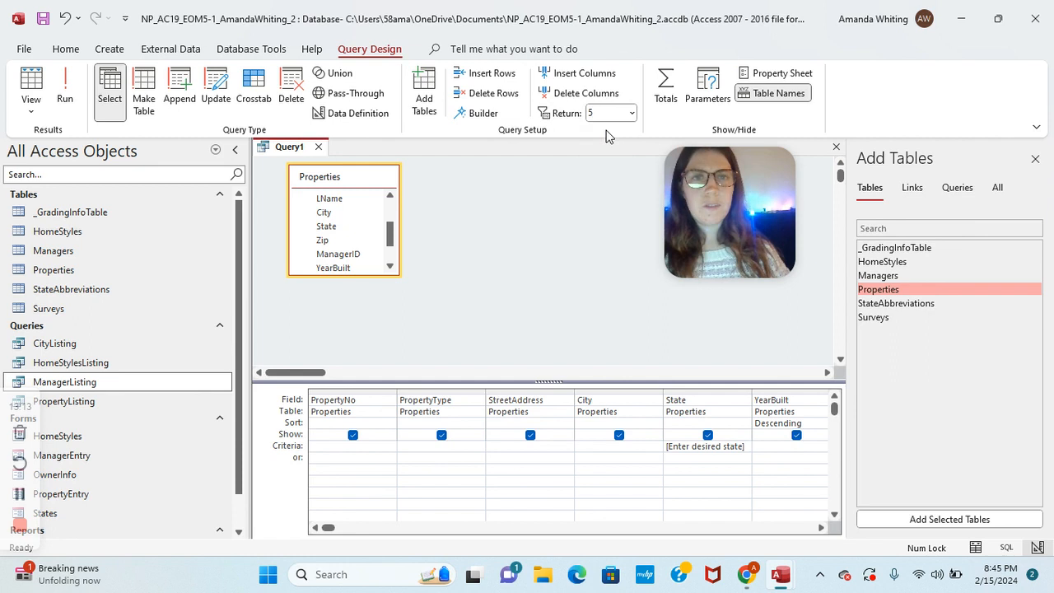
pyautogui.rightClick(295, 156)
pyautogui.click(329, 163)
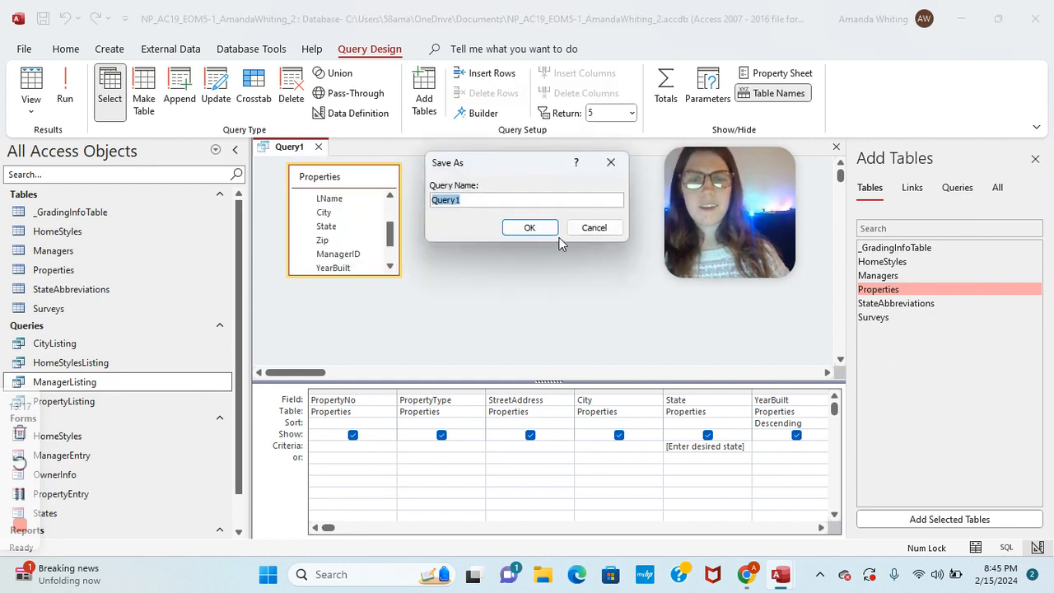
pyautogui.write('Top5ByState')
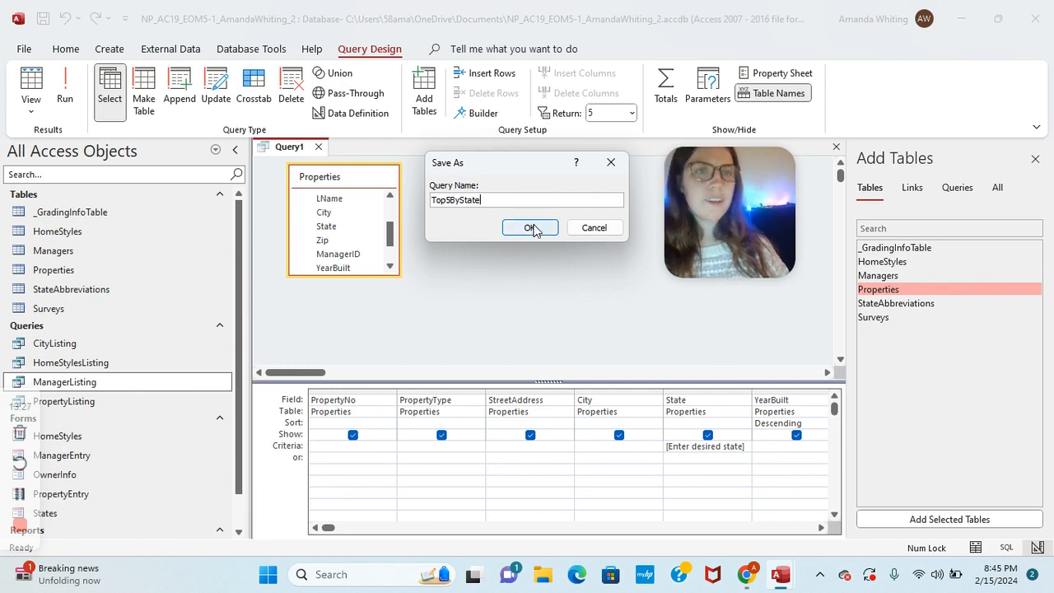
pyautogui.click(530, 227)
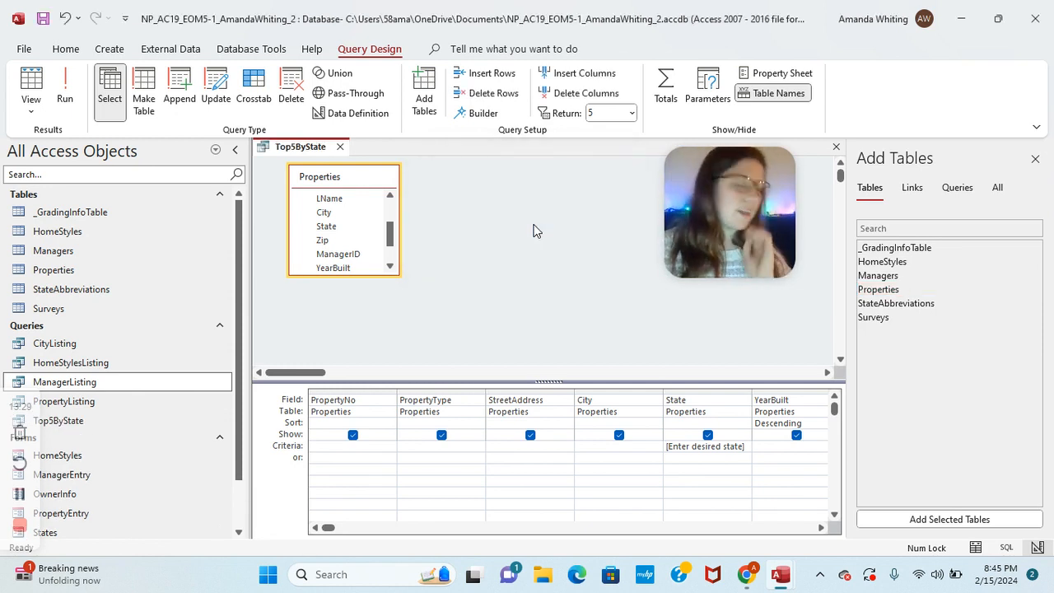
# Step: Run Top5ByState with MO as the state, then close it
pyautogui.click(65, 90)
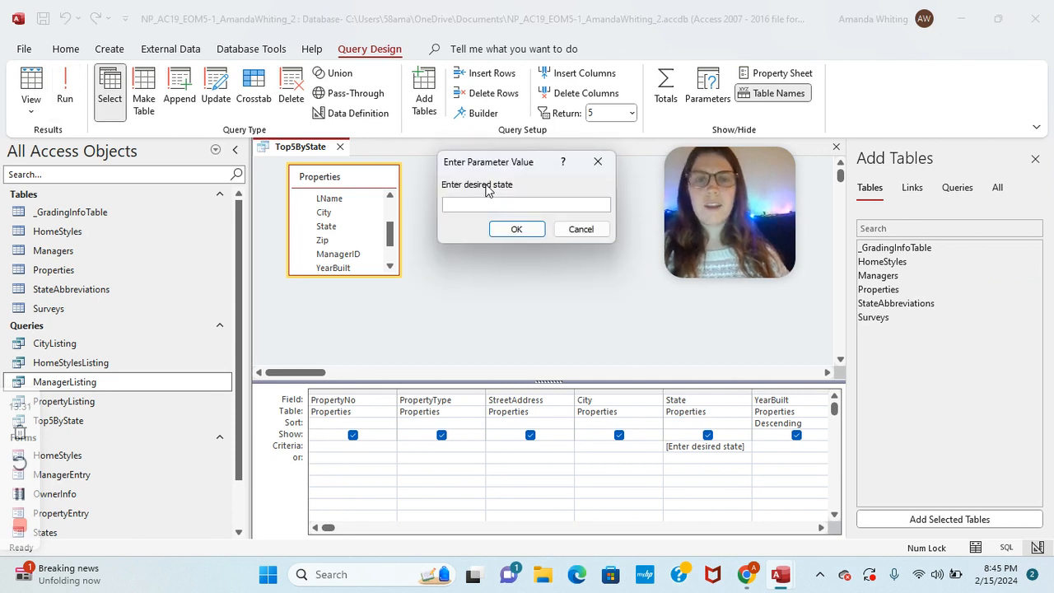
pyautogui.click(516, 228)
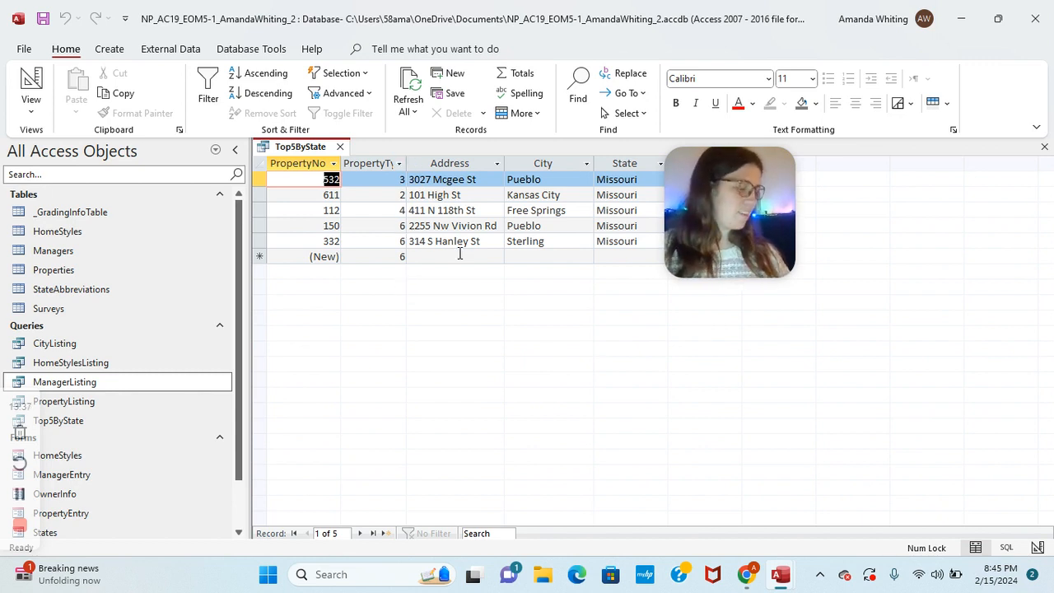
pyautogui.rightClick(301, 151)
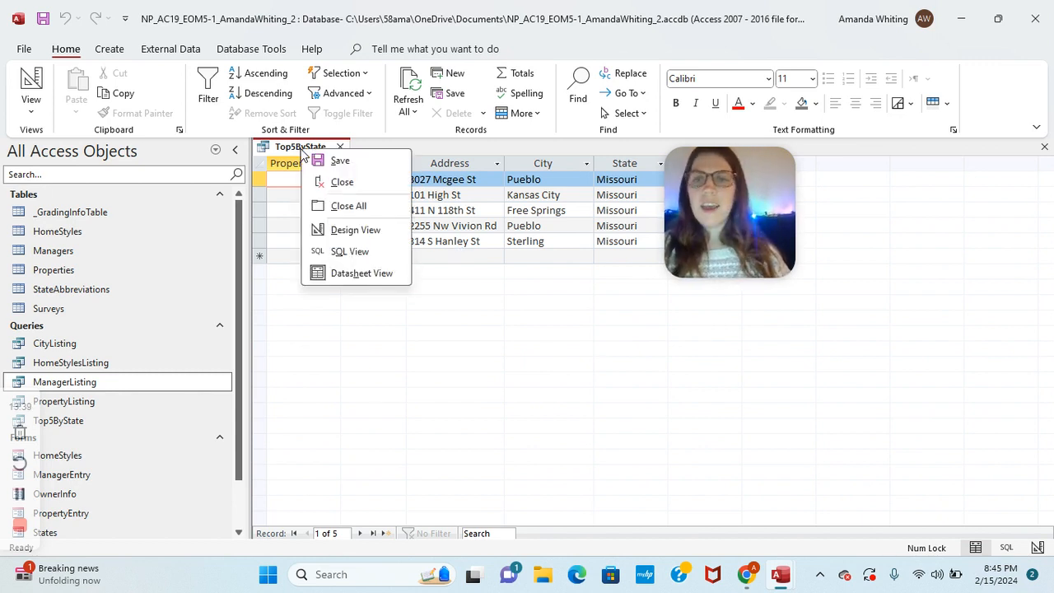
pyautogui.click(332, 183)
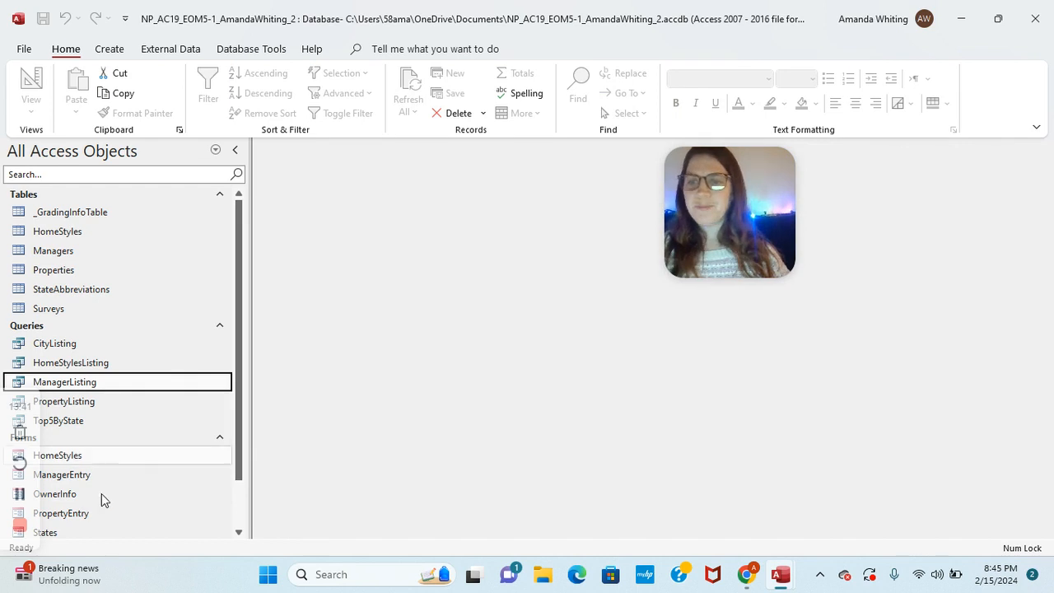
pyautogui.click(19, 493)
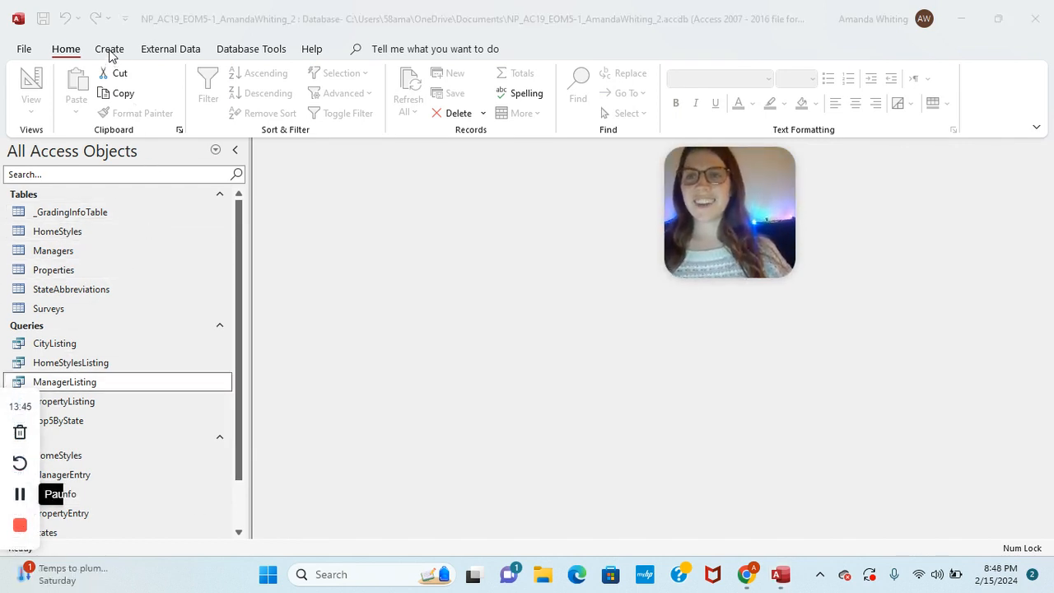
# Step: Start the Crosstab Query Wizard based on the Properties table
pyautogui.click(110, 51)
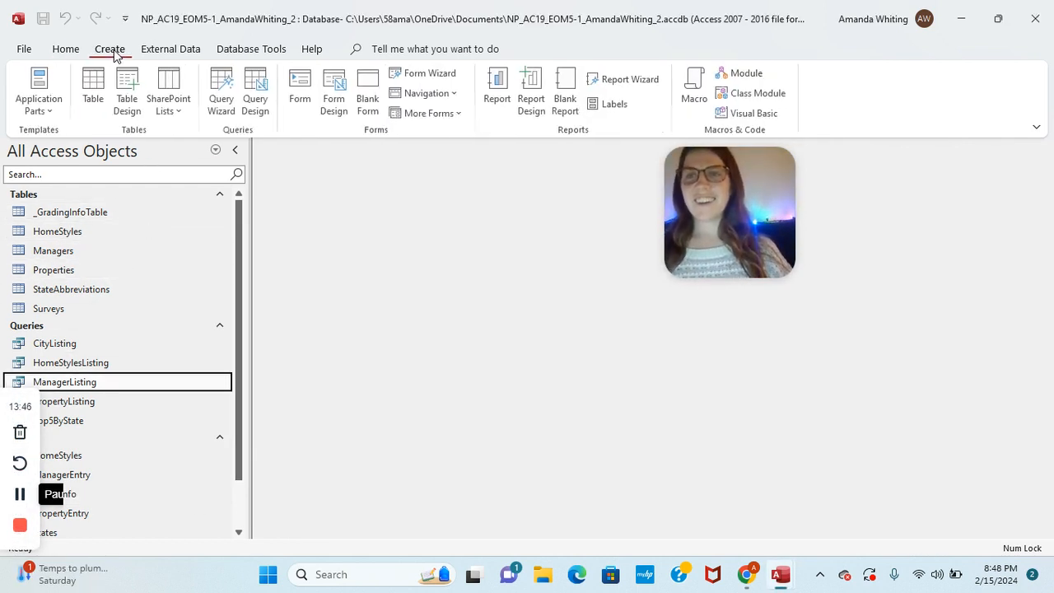
pyautogui.click(223, 90)
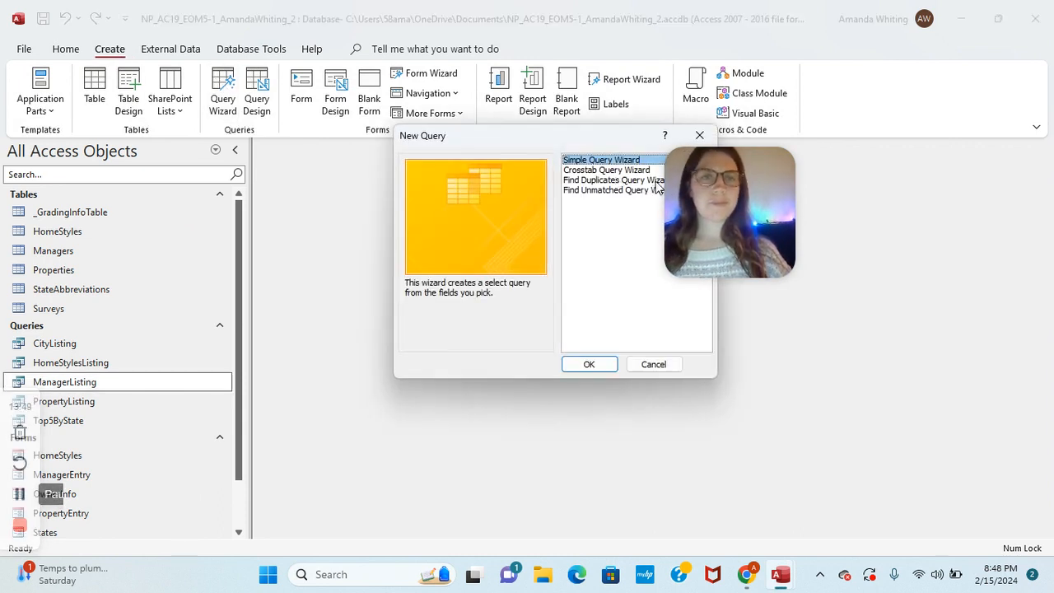
pyautogui.moveTo(685, 190); pyautogui.dragTo(825, 203)
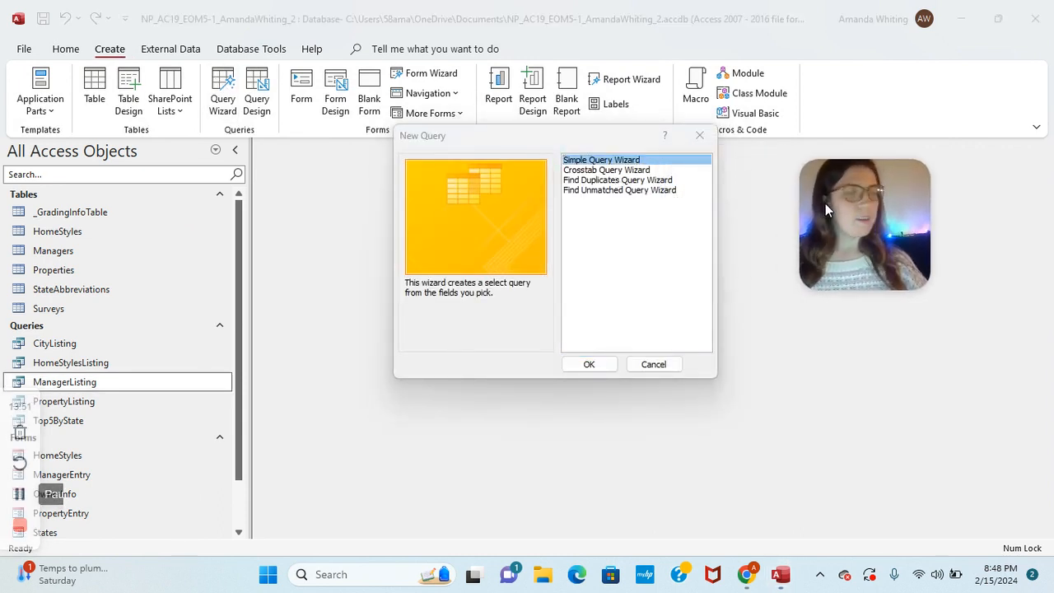
pyautogui.click(630, 171)
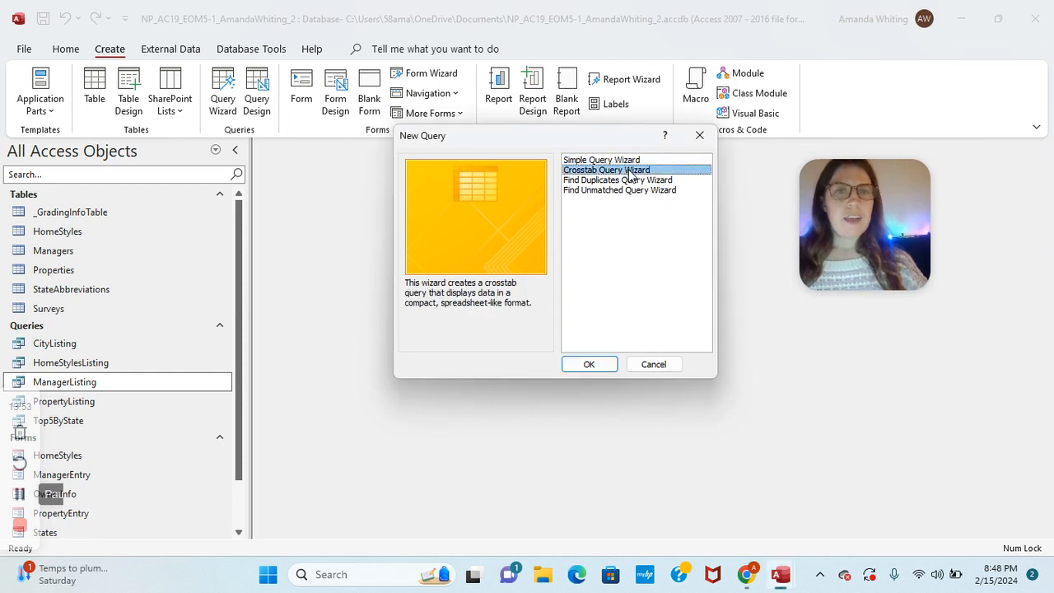
pyautogui.click(597, 365)
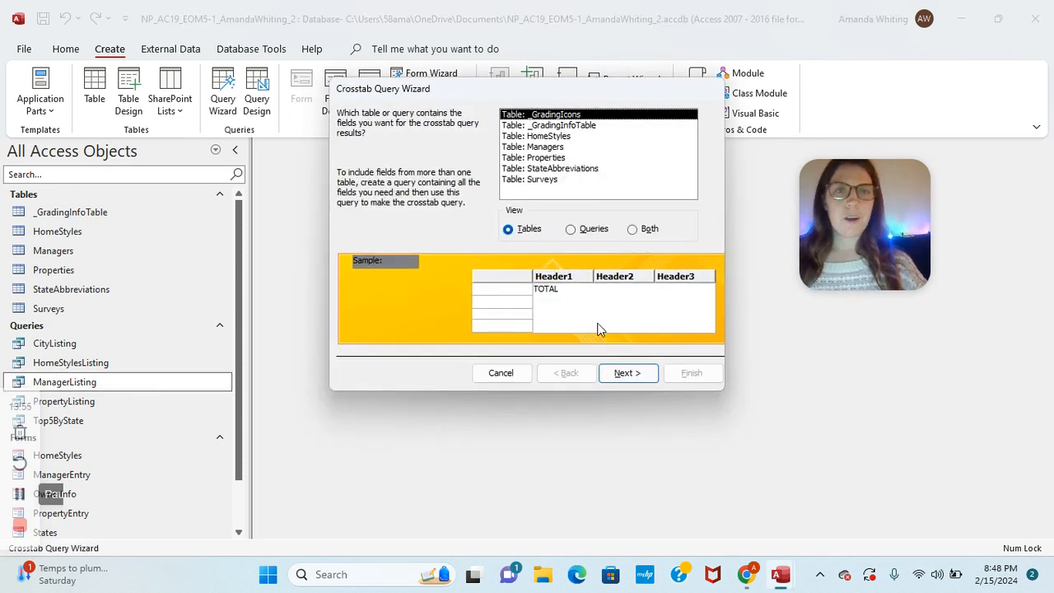
pyautogui.click(559, 158)
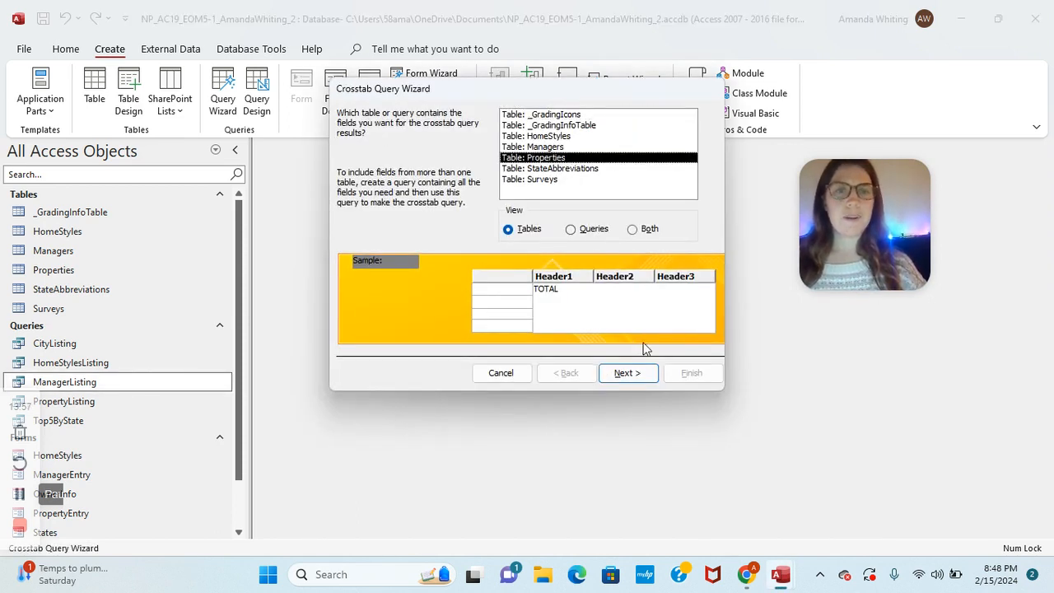
pyautogui.click(626, 375)
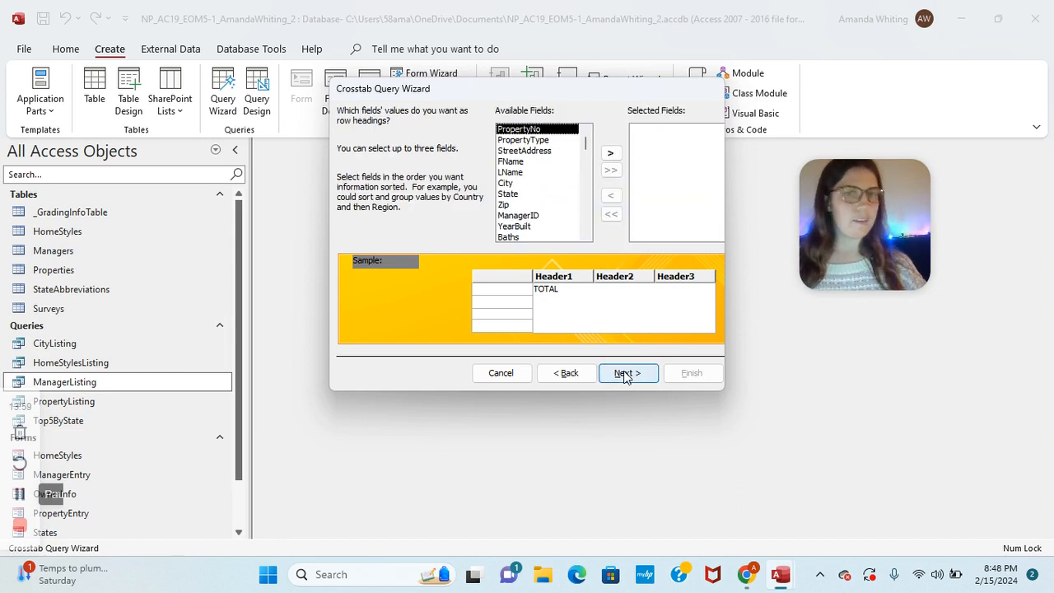
# Step: Use State as row headings, PropertyType as column headings, and Count of PropertyNo, then finish
pyautogui.click(508, 194)
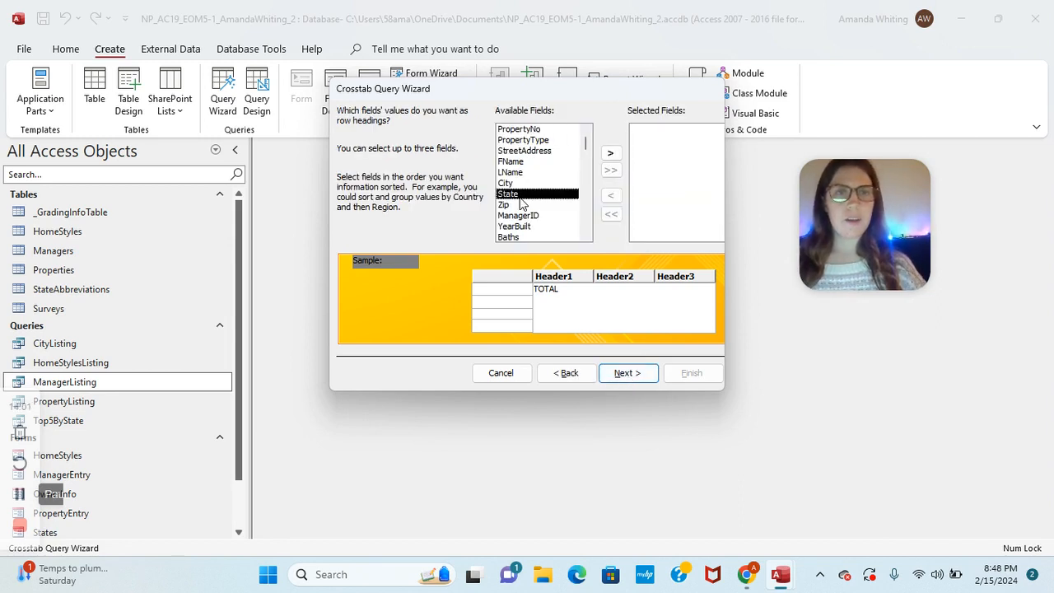
pyautogui.click(610, 153)
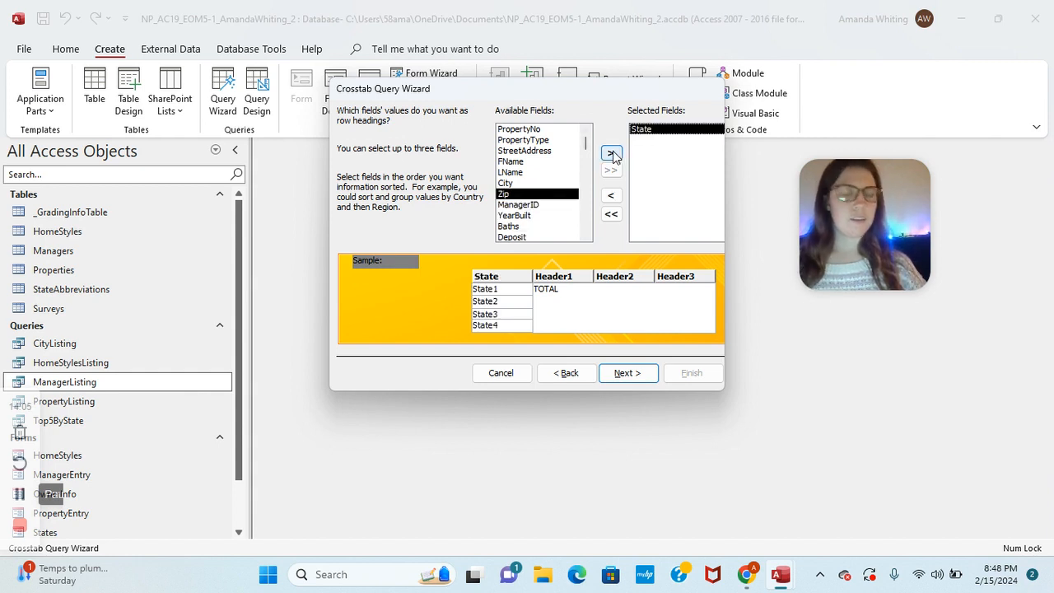
pyautogui.click(624, 371)
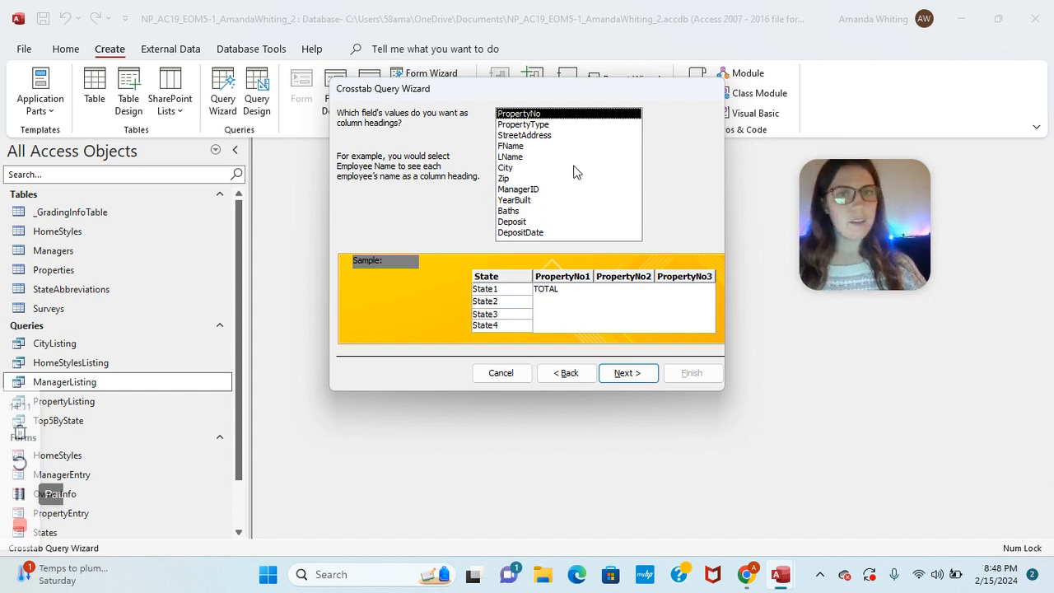
pyautogui.click(548, 126)
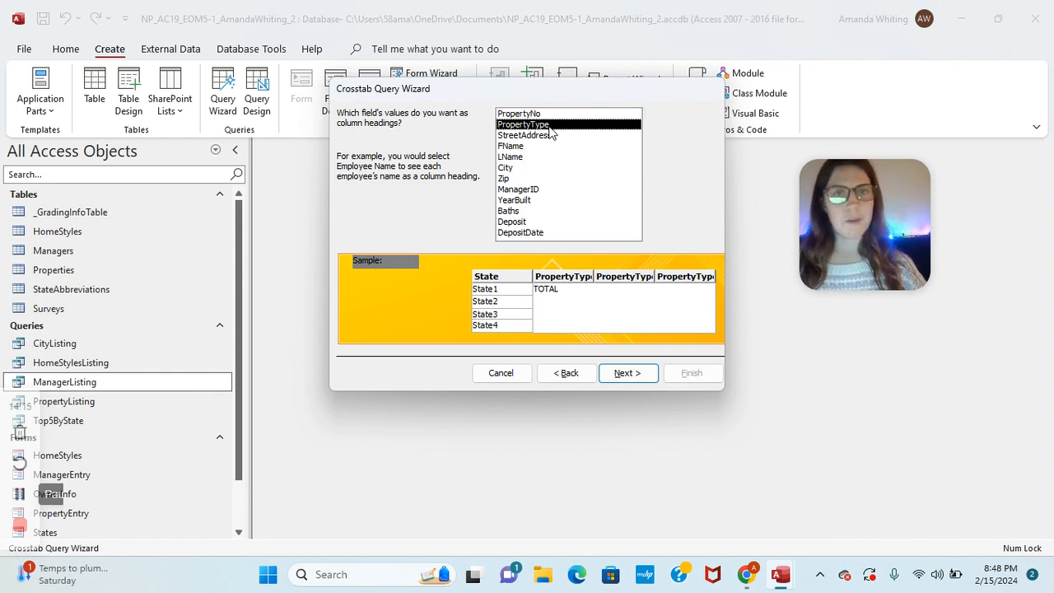
pyautogui.click(626, 373)
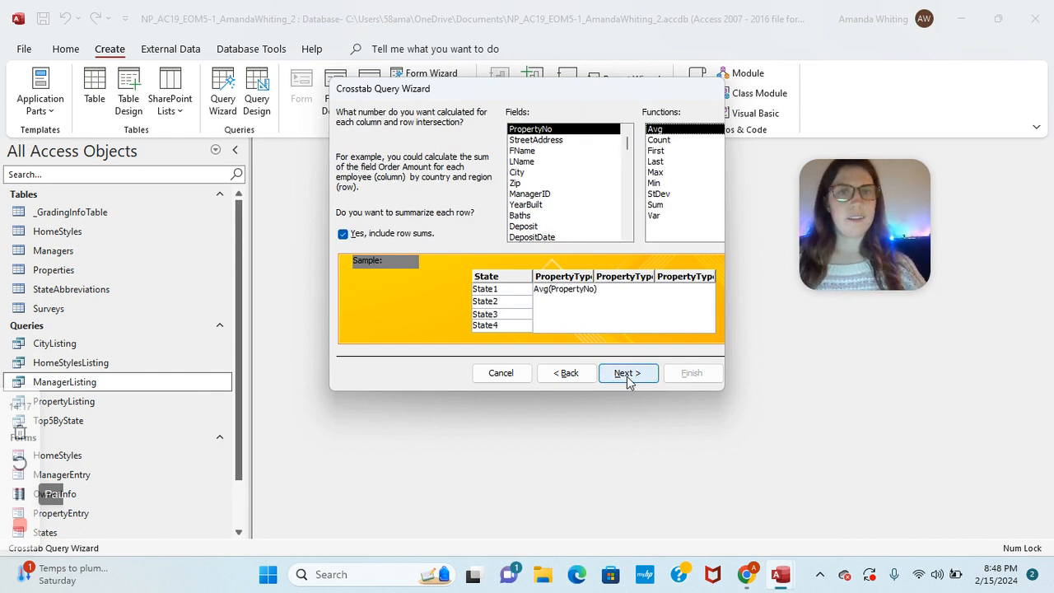
pyautogui.click(663, 140)
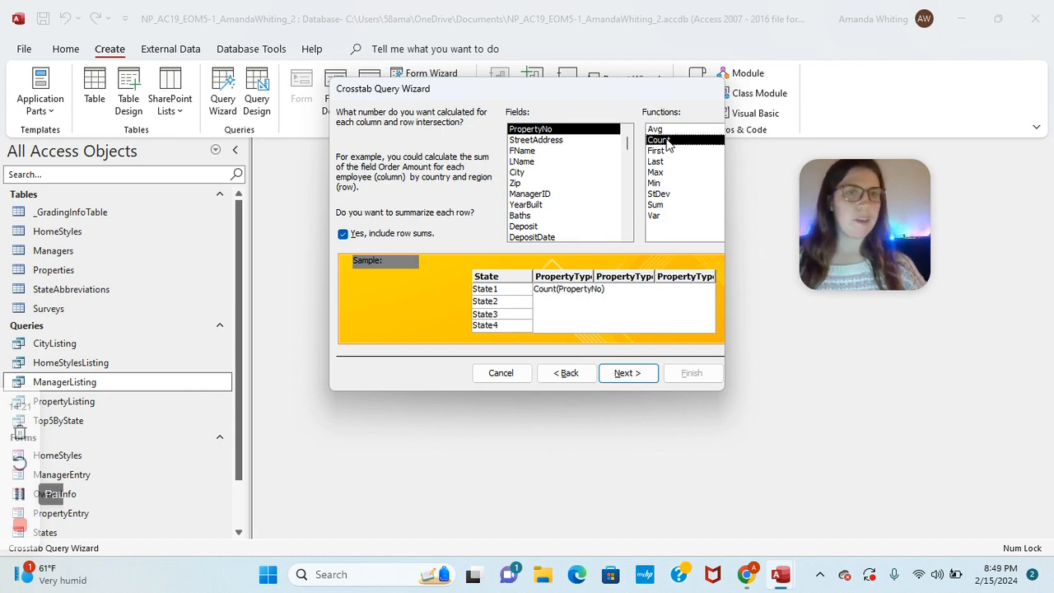
pyautogui.click(628, 375)
pyautogui.click(690, 308)
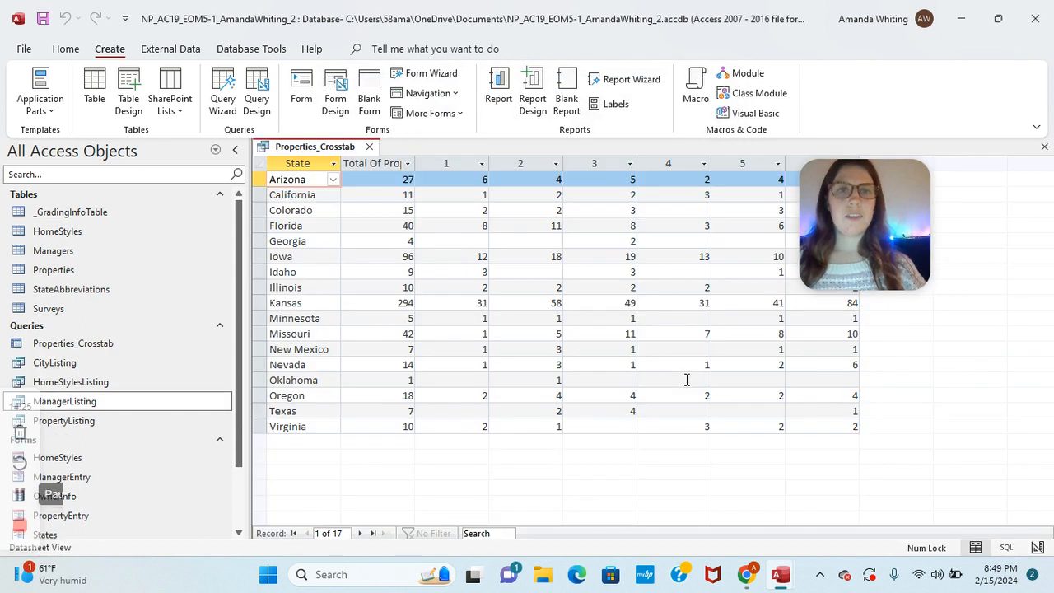
# Step: Close the Properties_Crosstab query results
pyautogui.rightClick(313, 153)
pyautogui.press('Escape')
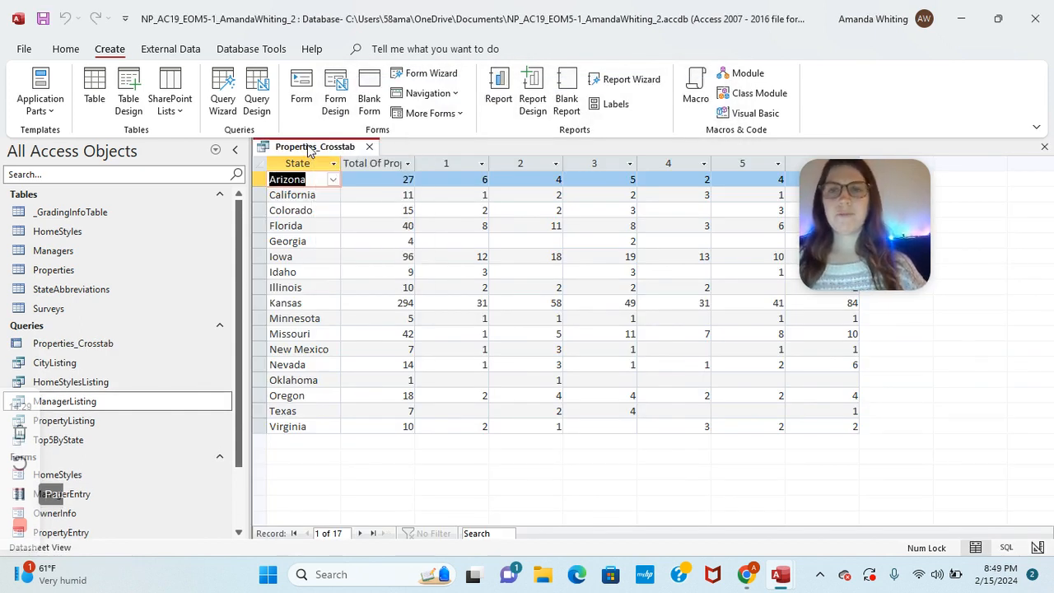
pyautogui.rightClick(310, 150)
pyautogui.click(334, 177)
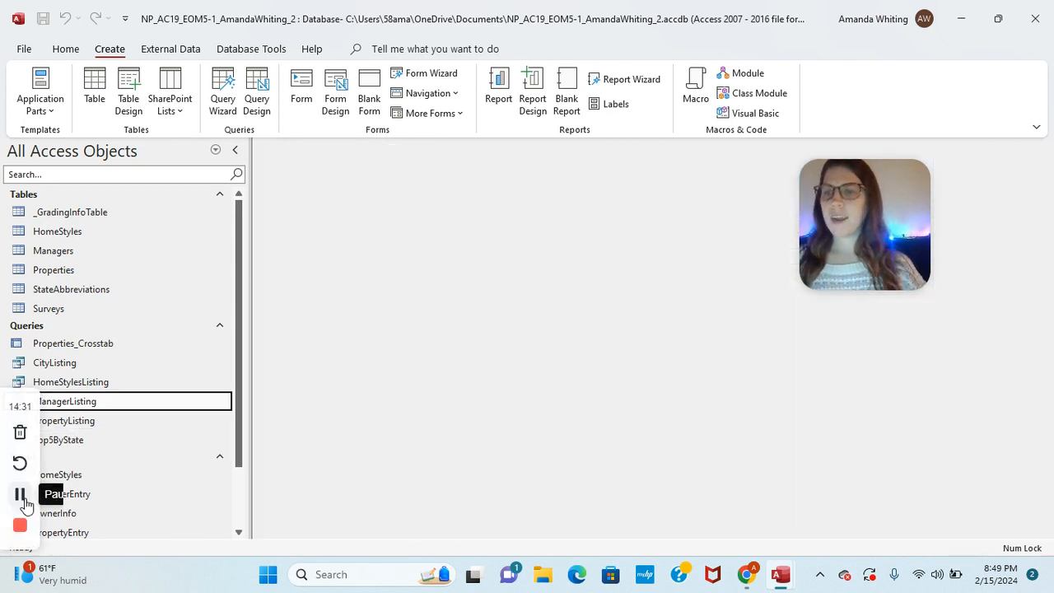
pyautogui.click(20, 496)
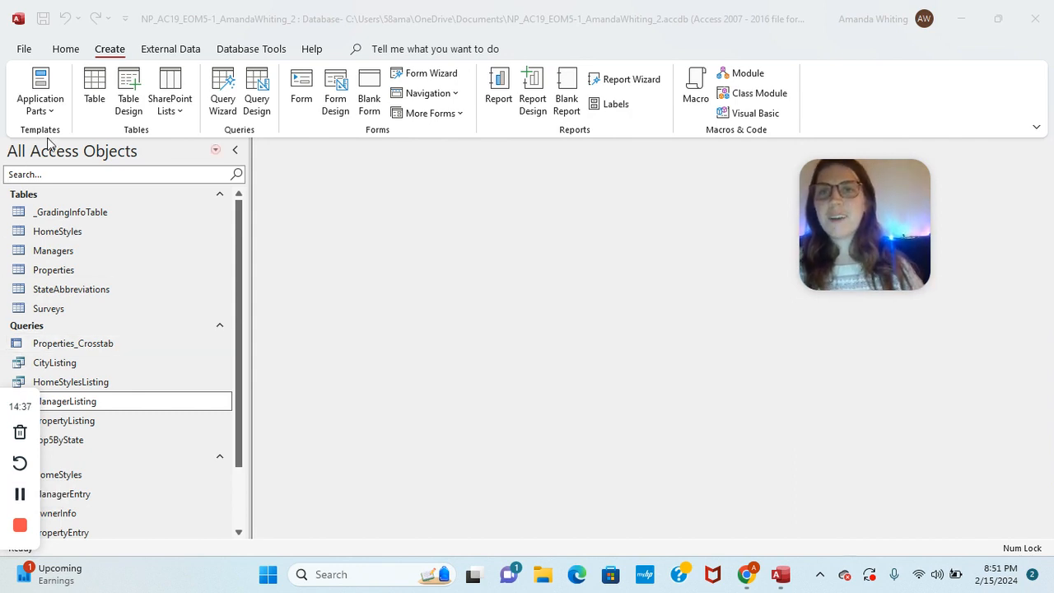
# Step: Start the Find Unmatched Query Wizard listing records from the StateAbbreviations table
pyautogui.click(223, 99)
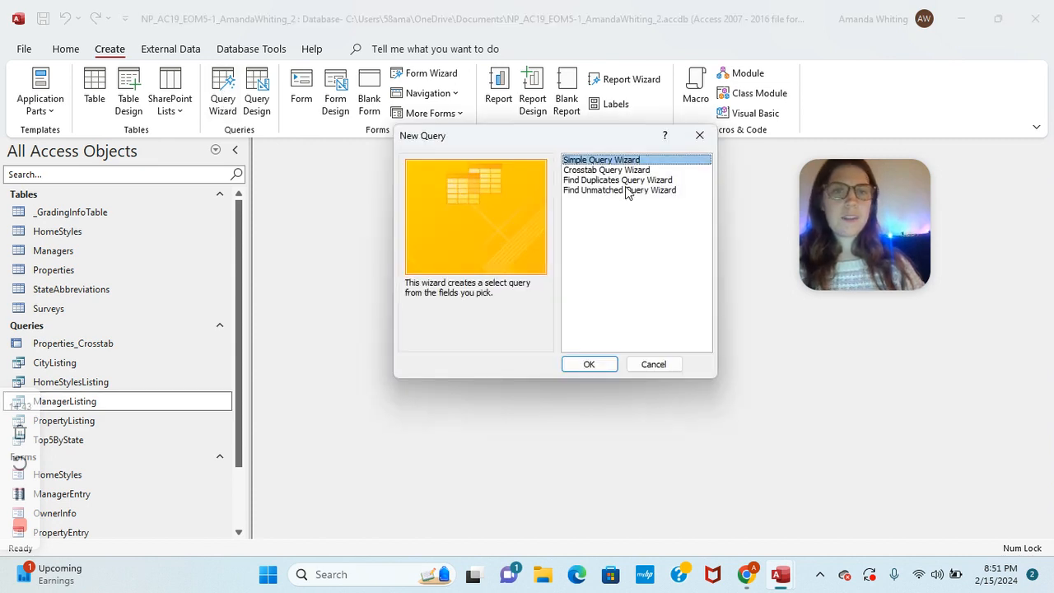
pyautogui.click(626, 191)
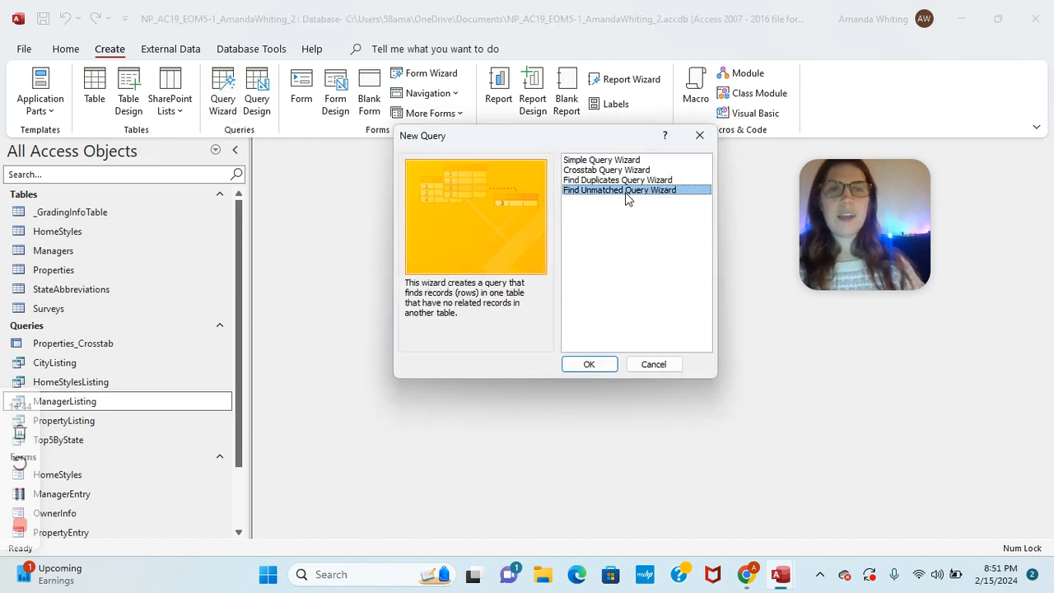
pyautogui.click(589, 365)
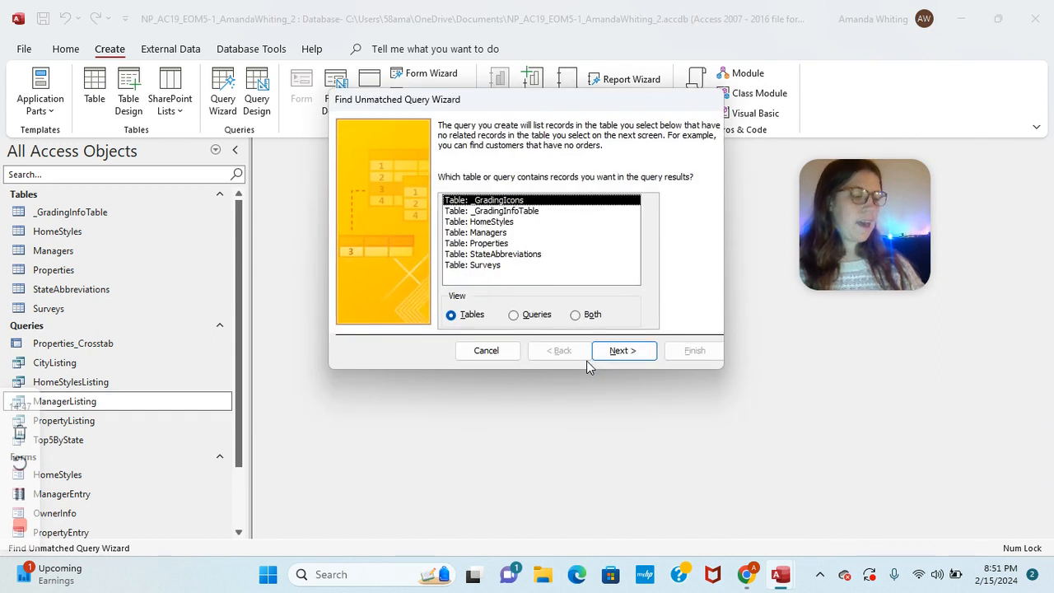
pyautogui.click(516, 254)
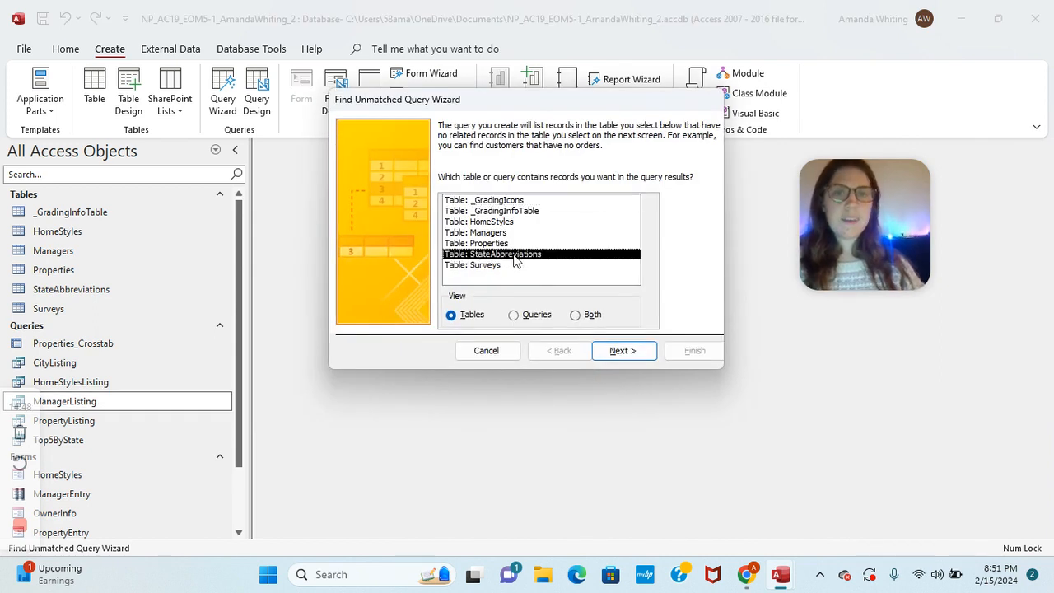
pyautogui.click(617, 351)
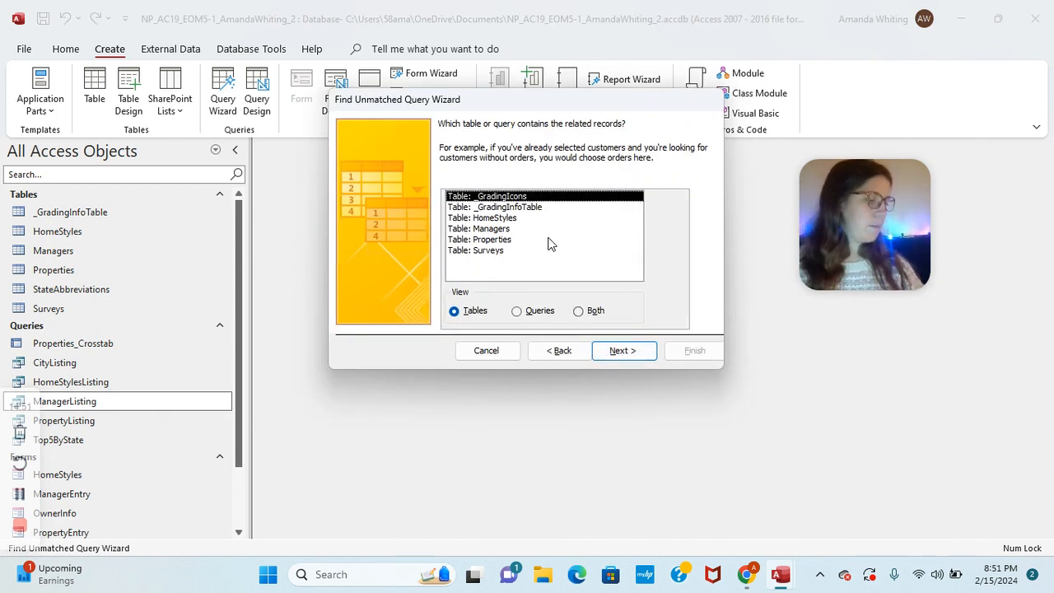
# Step: Compare against Properties matching Abbreviation to State, include all fields, and finish
pyautogui.click(502, 239)
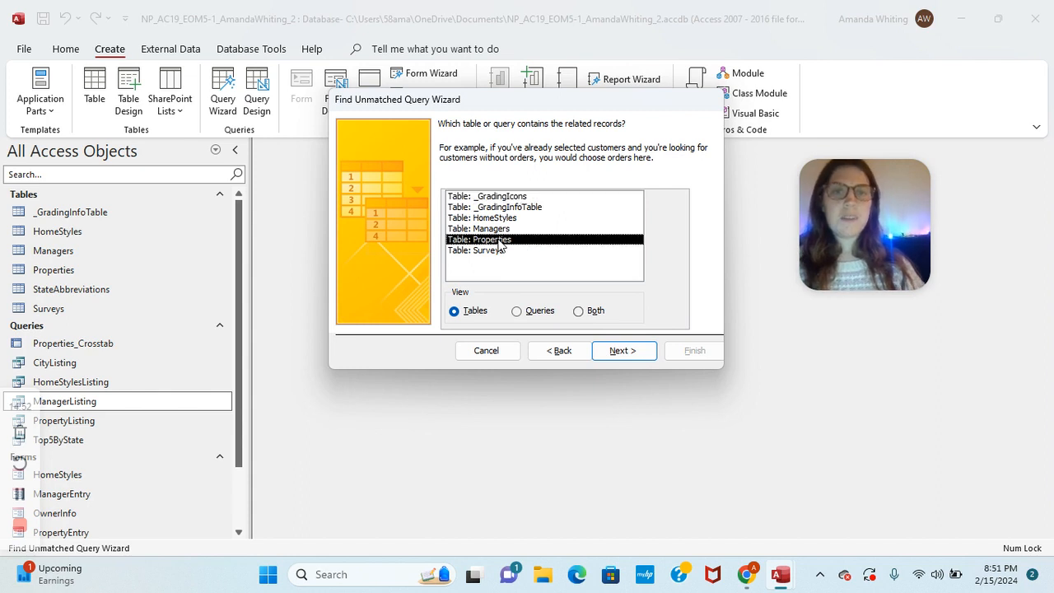
pyautogui.click(621, 351)
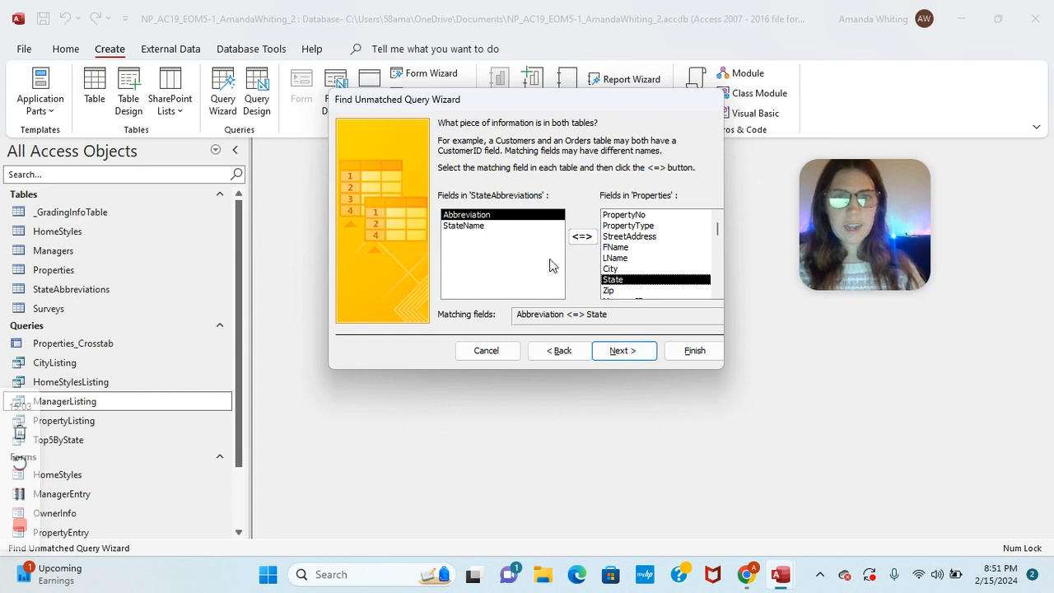
pyautogui.click(622, 351)
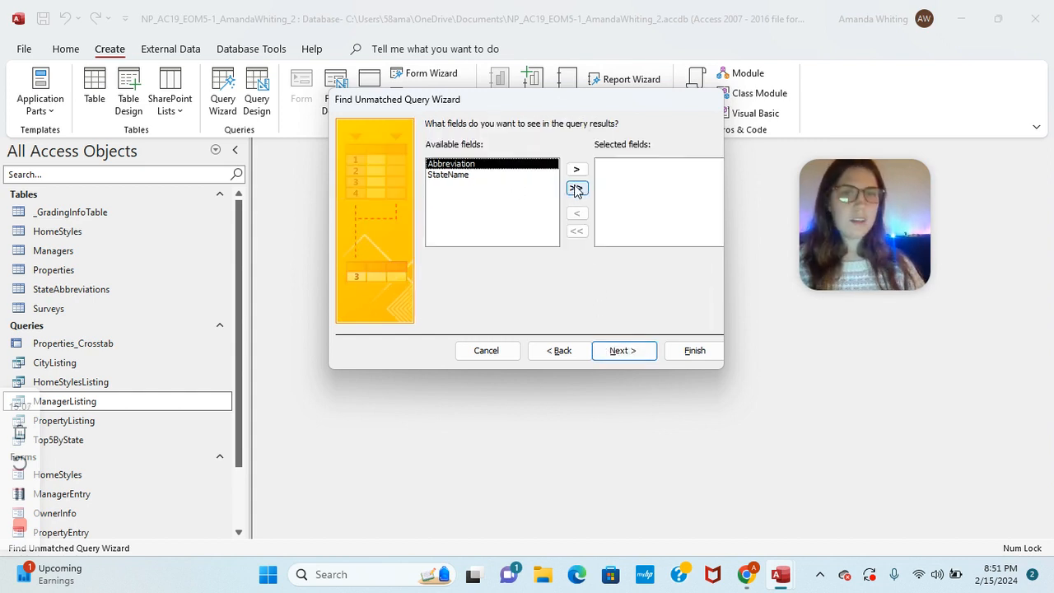
pyautogui.click(576, 190)
pyautogui.click(626, 352)
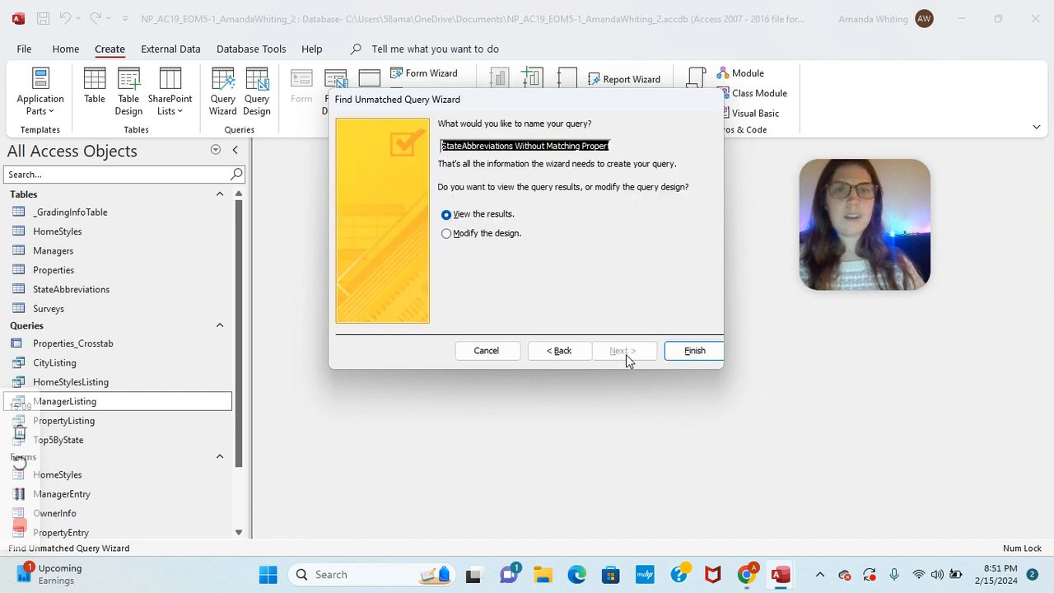
pyautogui.click(699, 354)
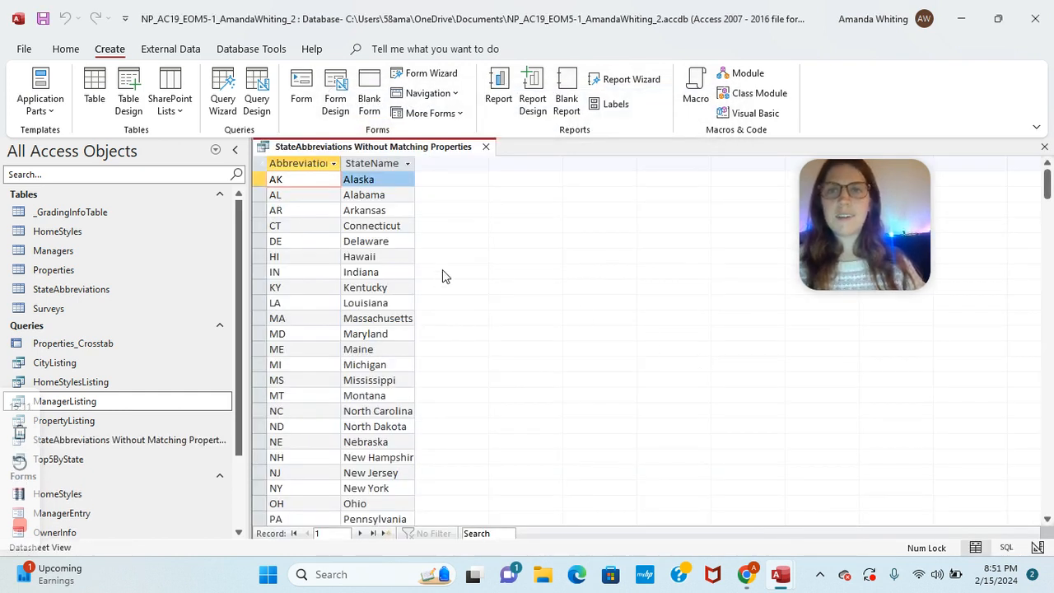
# Step: Close the unmatched query results and bring up the grading report
pyautogui.rightClick(354, 148)
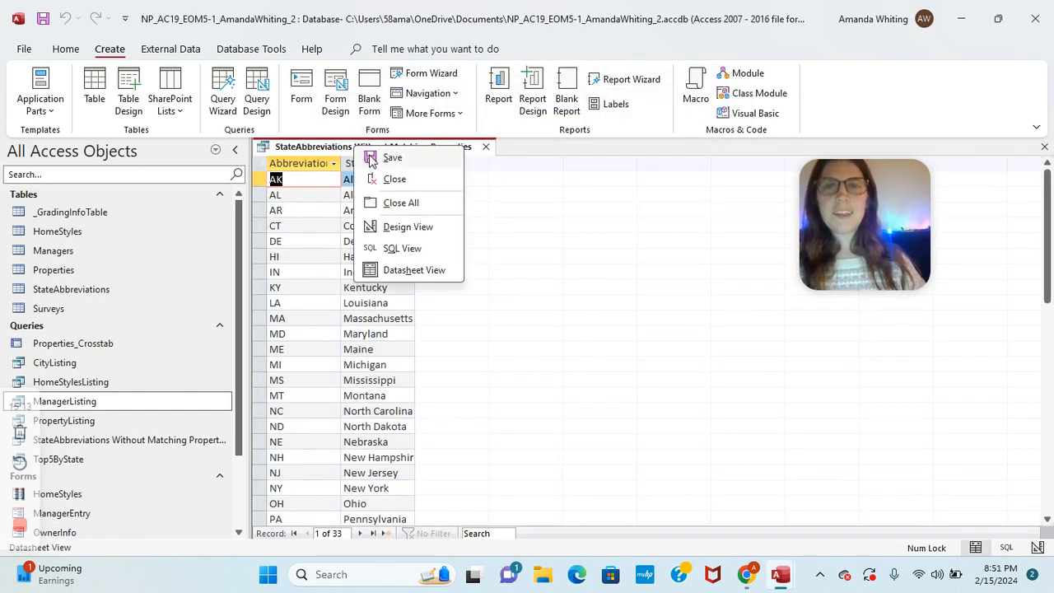
pyautogui.press('Escape')
pyautogui.rightClick(358, 148)
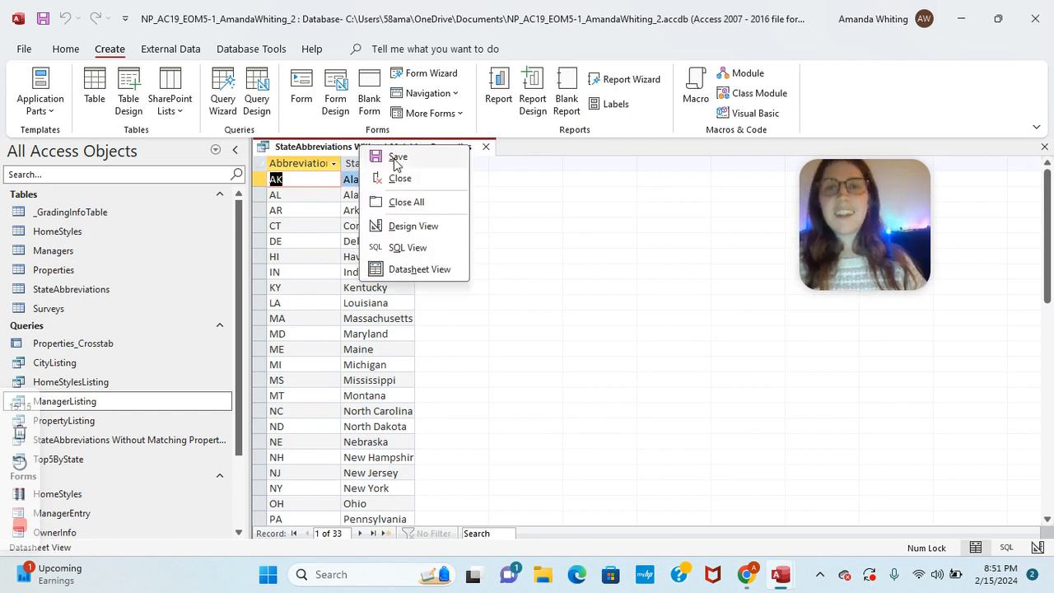
pyautogui.click(401, 178)
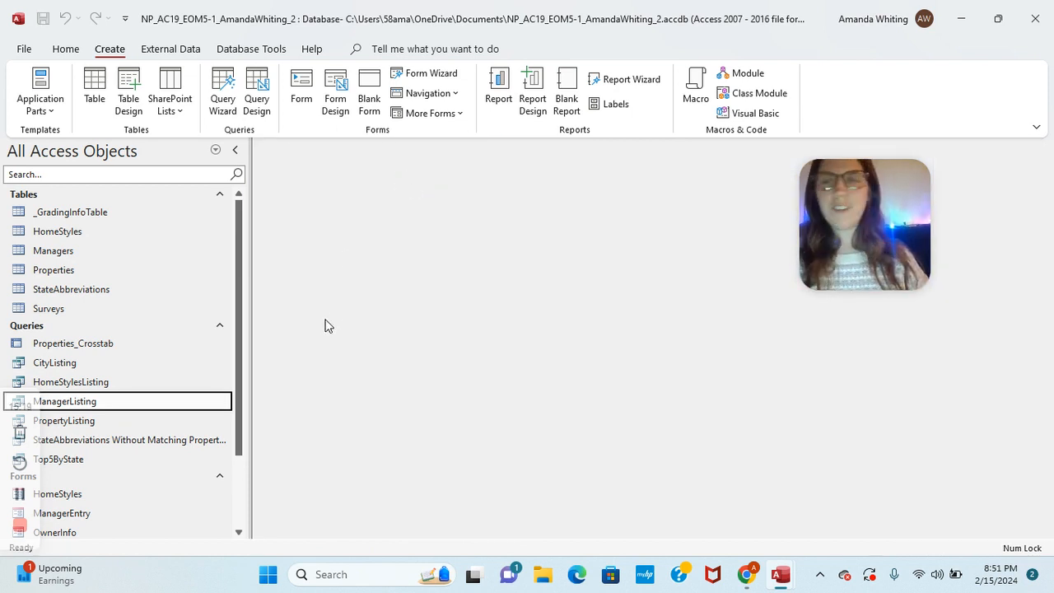
pyautogui.click(18, 494)
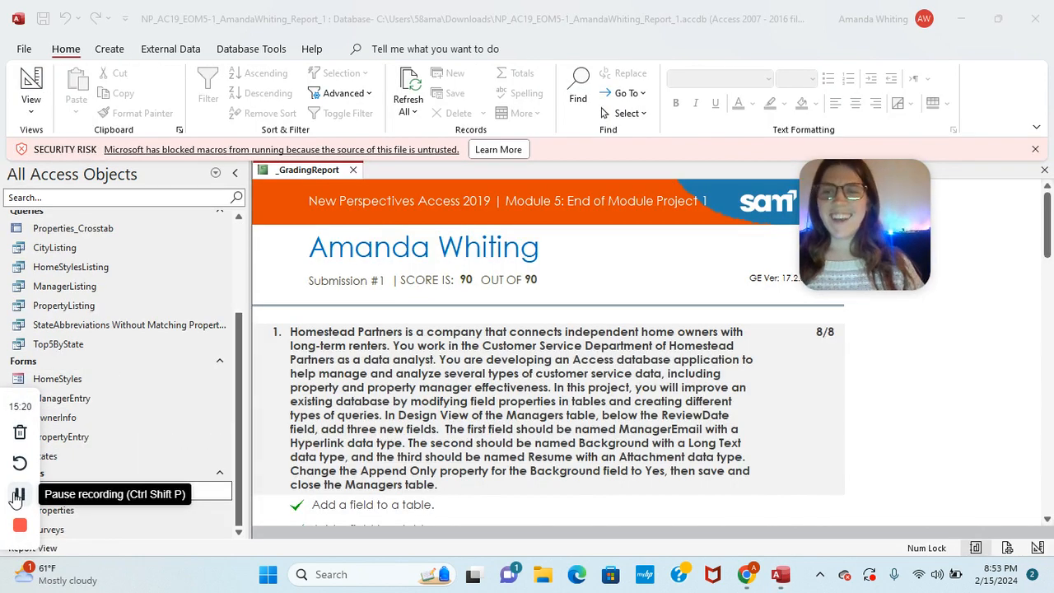